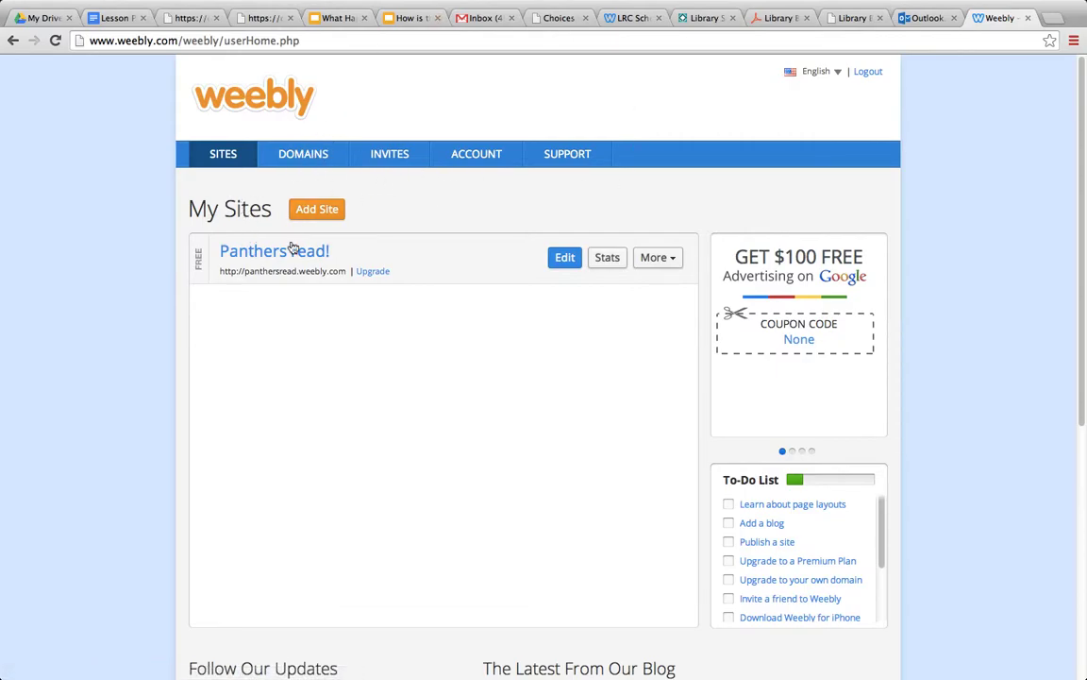
Add a new site with Site as its focus and choose the brown wood theme with the coffee cup.
click(313, 211)
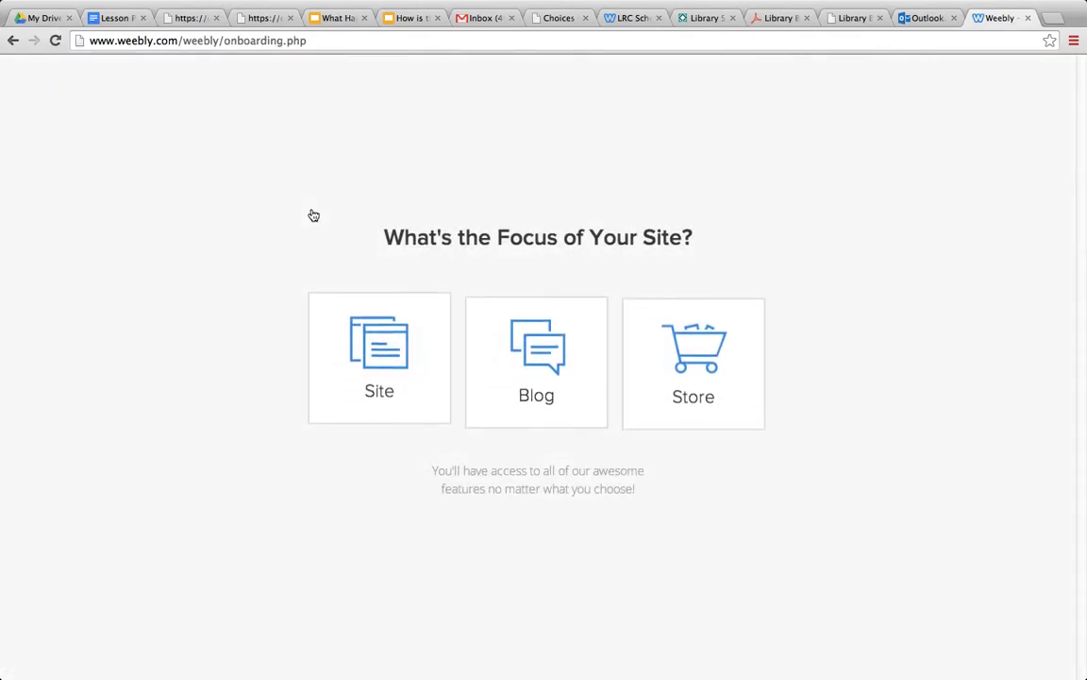
click(376, 354)
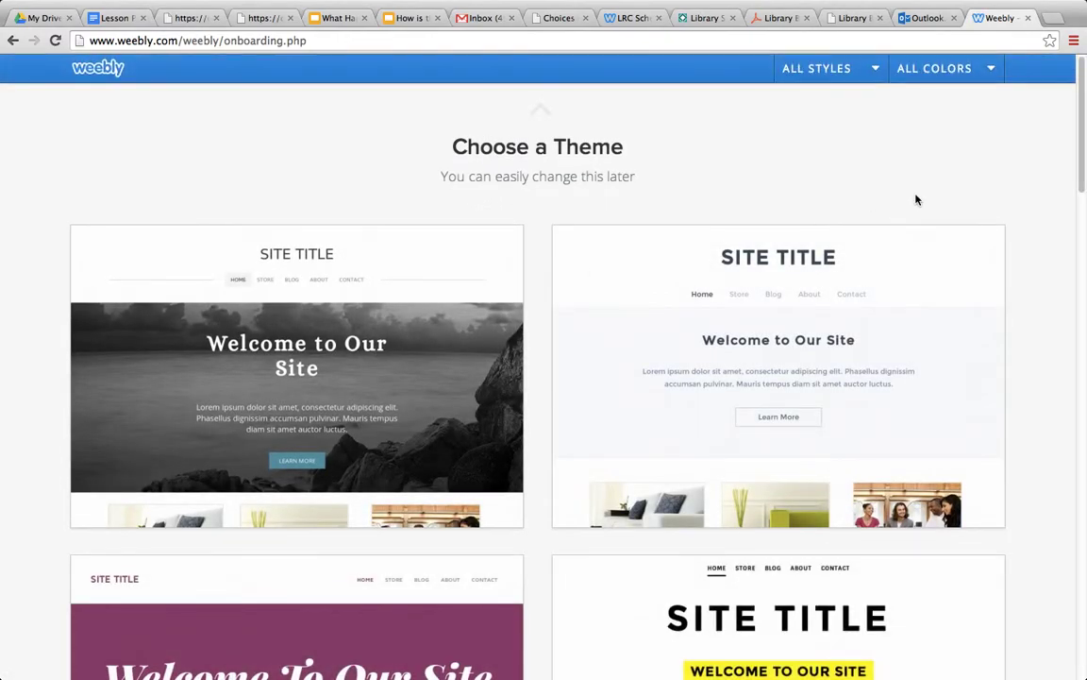
drag(1081, 157, 1078, 666)
scroll(1078, 667, up, 5)
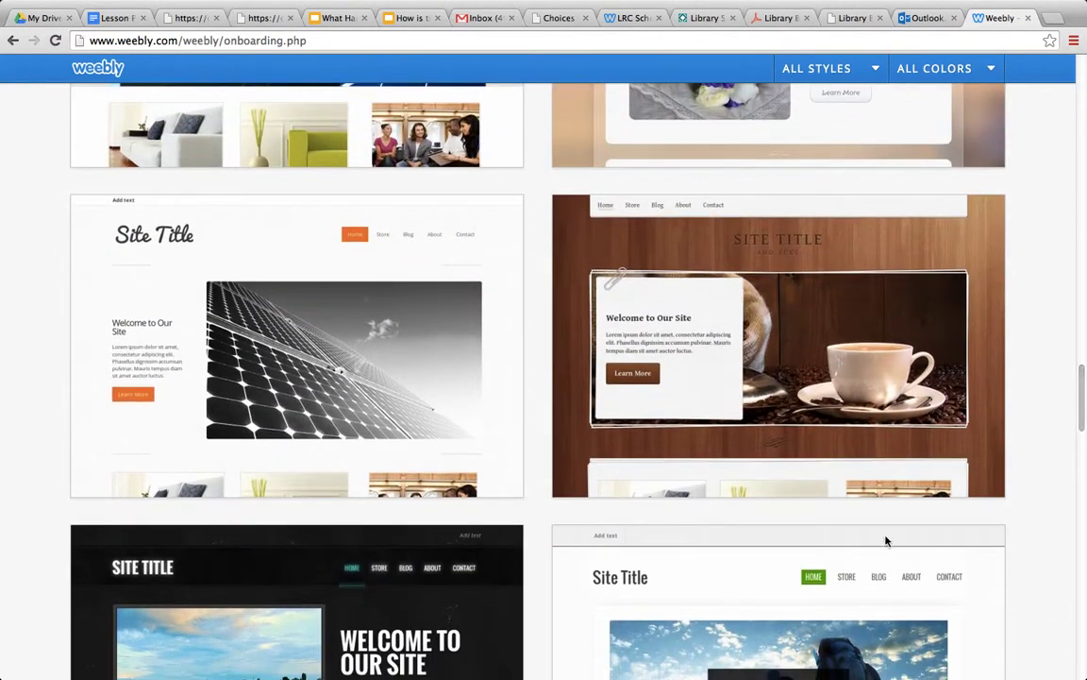
mouse_move(880, 256)
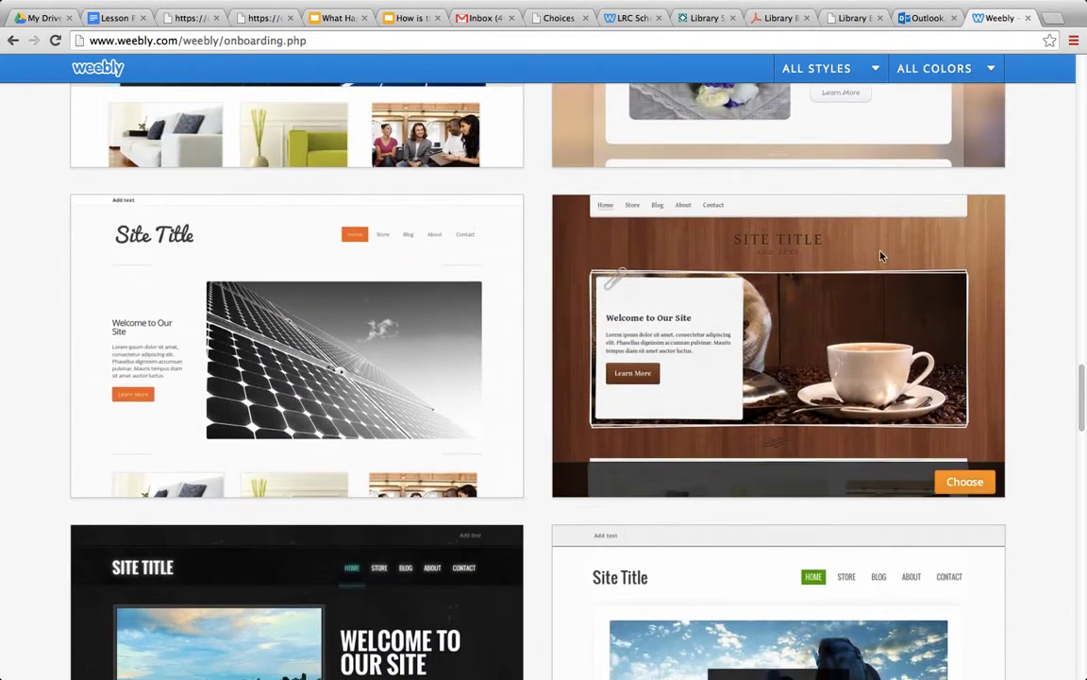
click(964, 477)
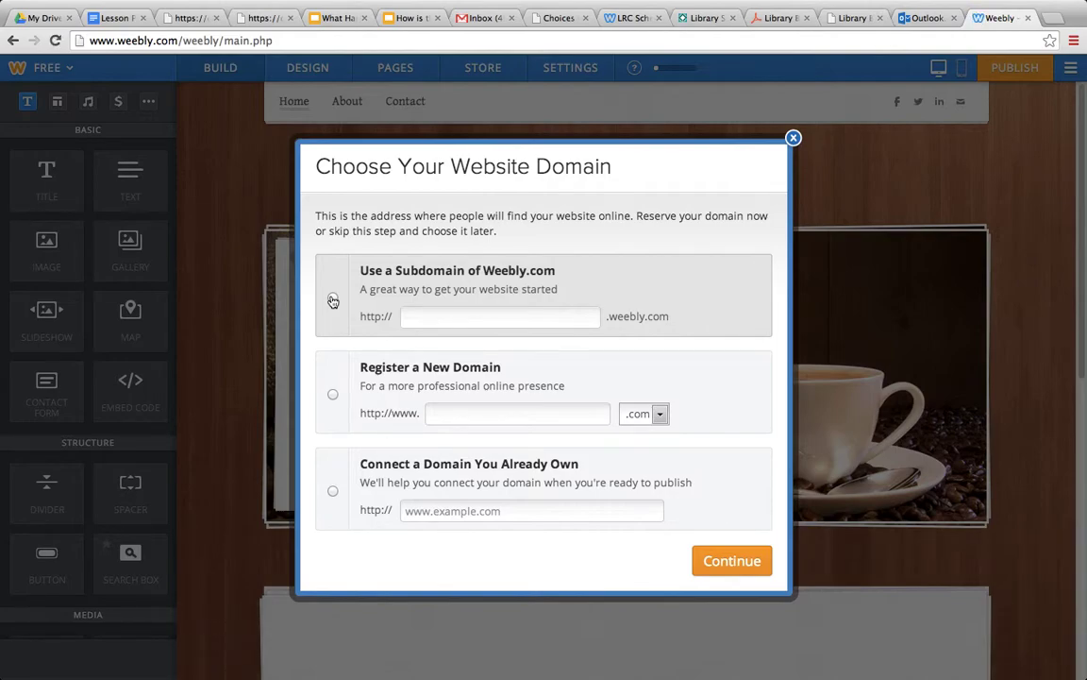
Reserve a weebly.com subdomain made of the teacher's title and surname plus "lrc" as the website domain.
click(333, 300)
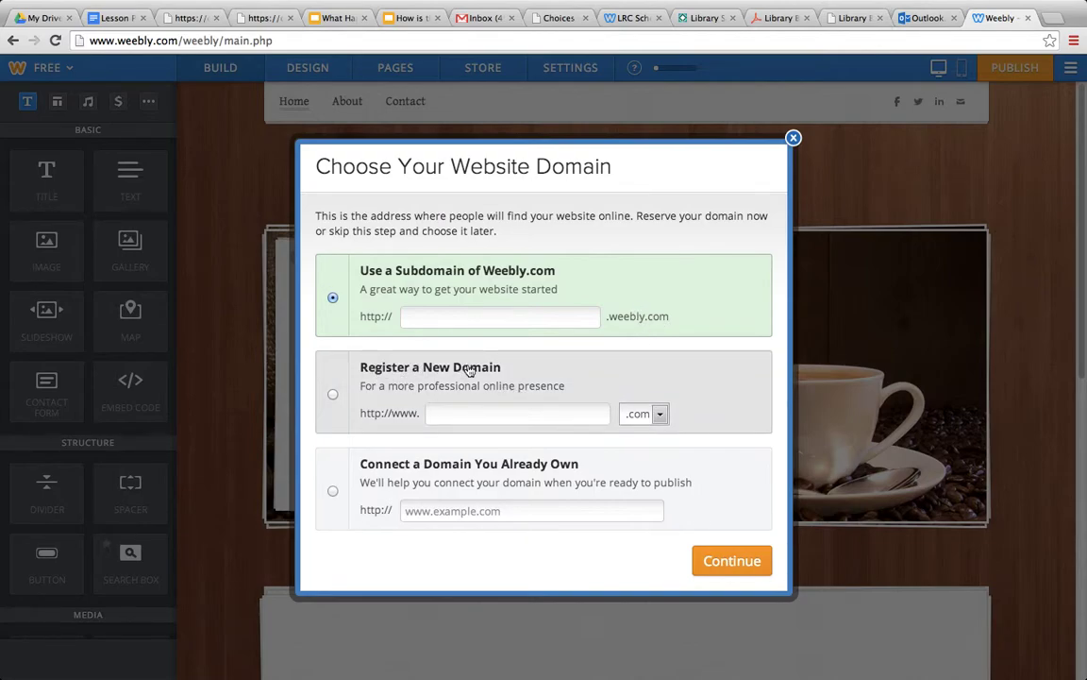
click(660, 415)
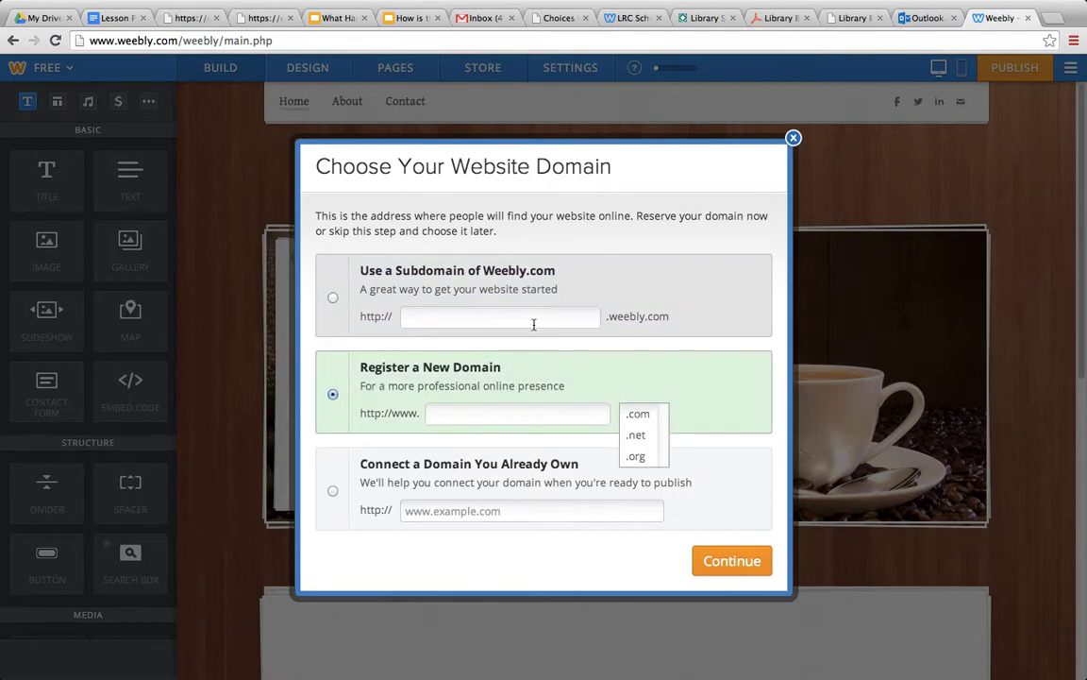
click(335, 301)
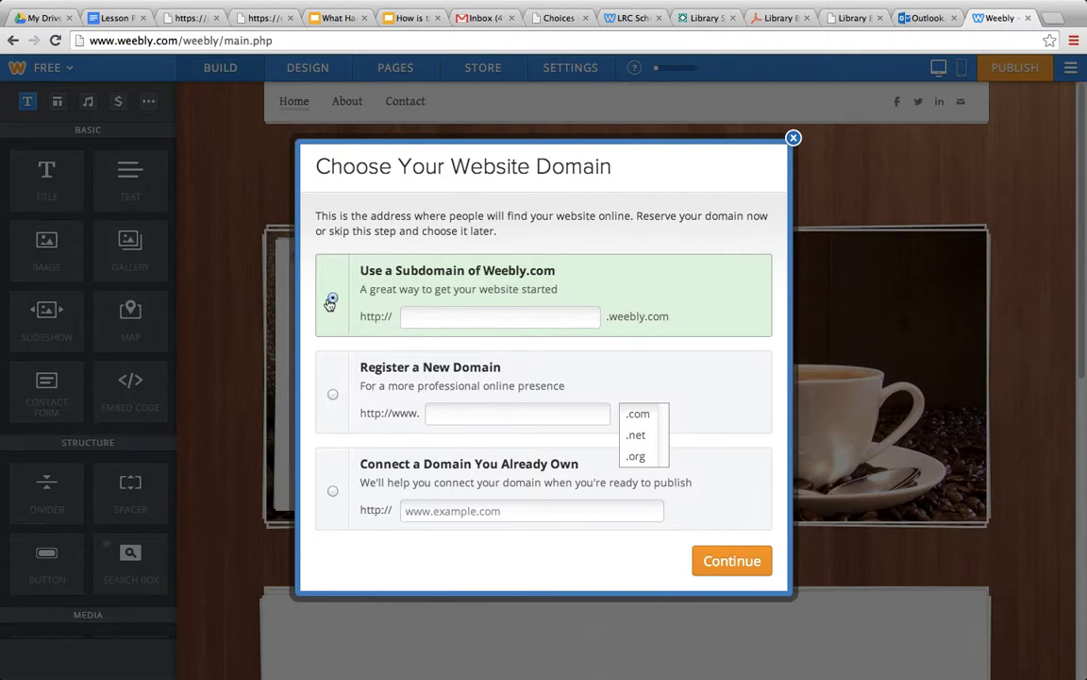
click(439, 313)
text(misscolemanlrc)
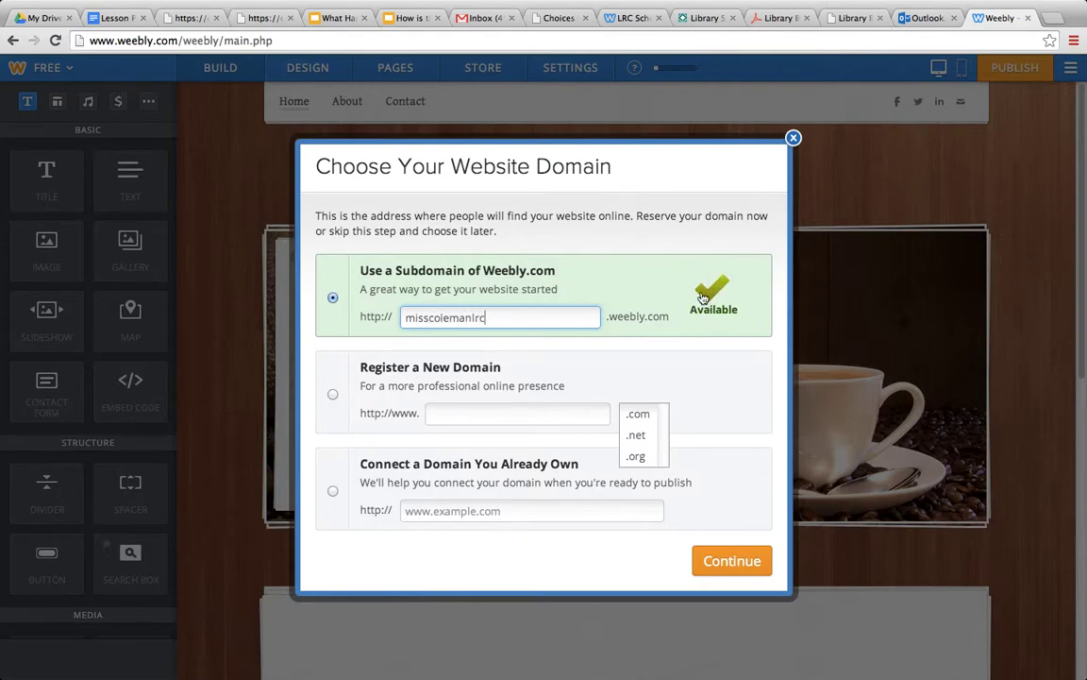
click(719, 562)
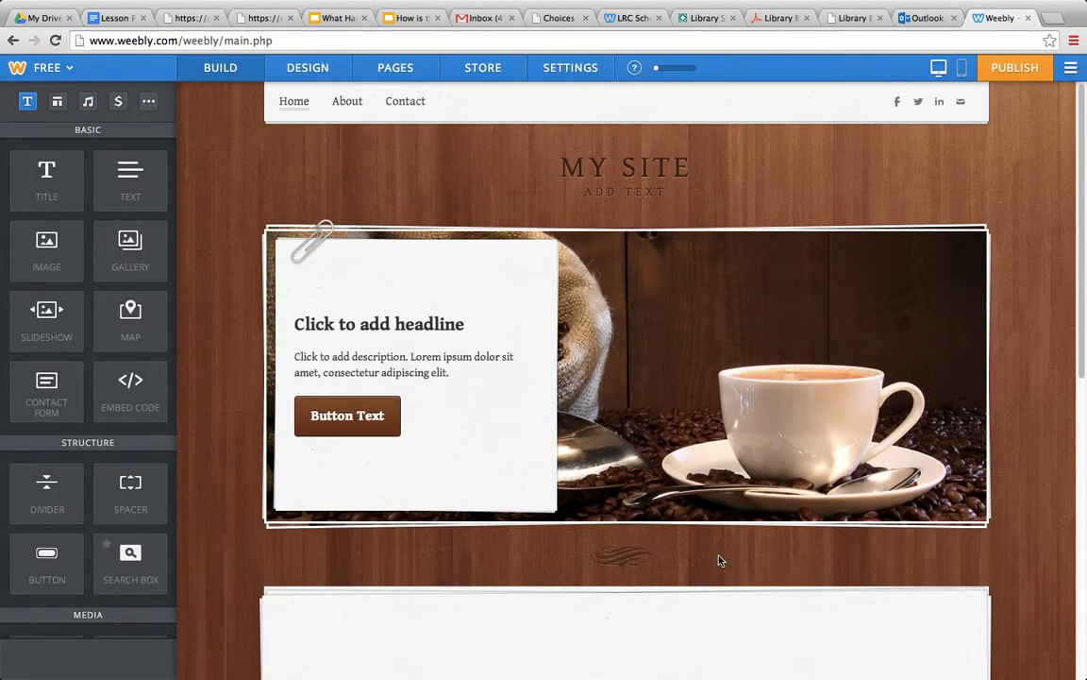
Replace the site title with the teacher's title and surname, and enter "LRC Director" as the subtitle.
mouse_move(811, 307)
mouse_move(641, 155)
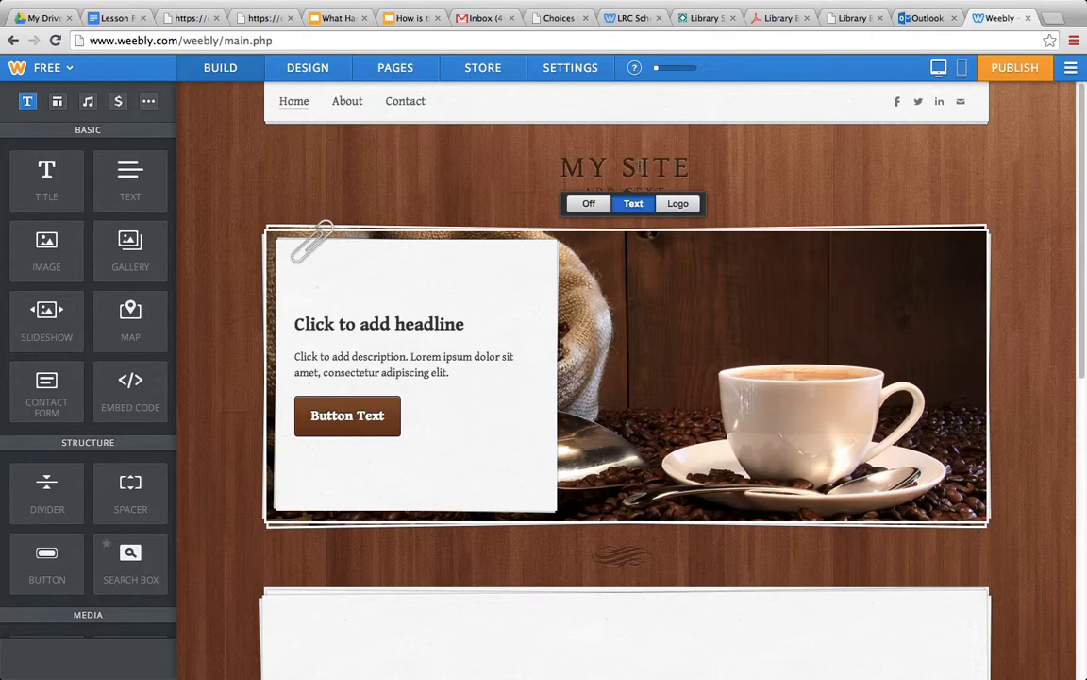
triple_click(641, 166)
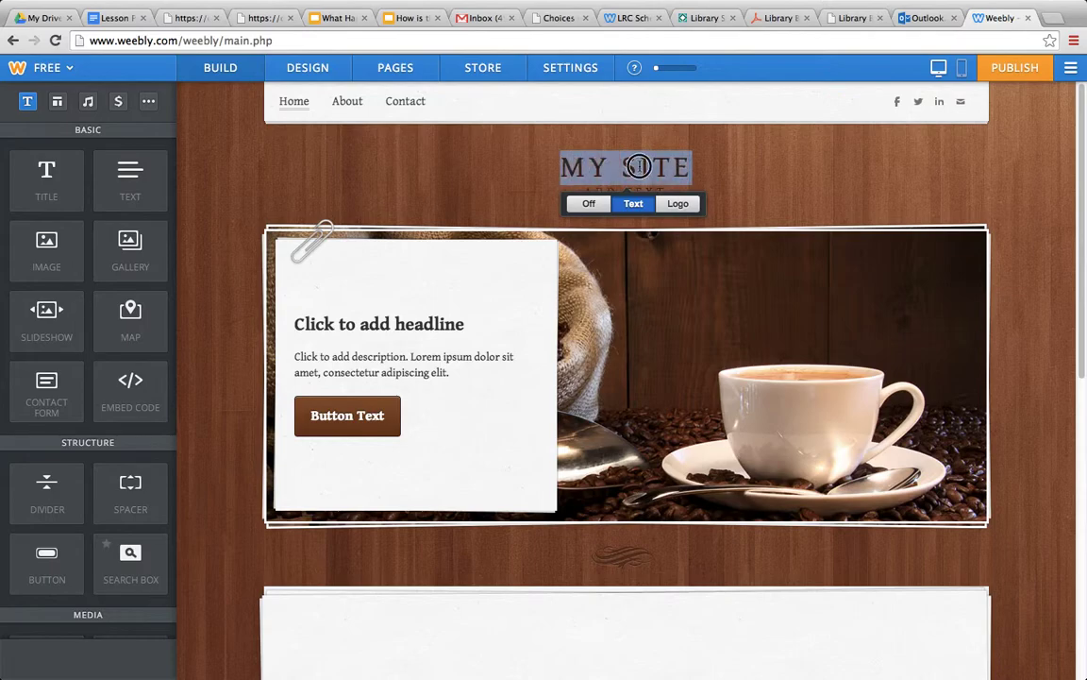
text(MIS)
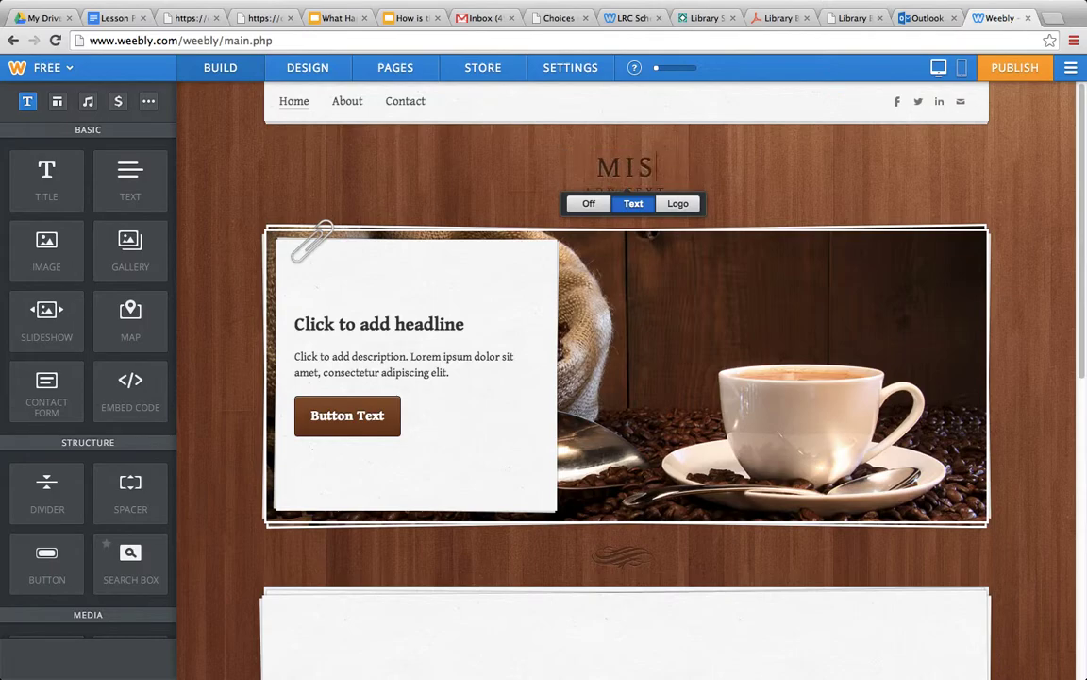
text(S COLEMAN)
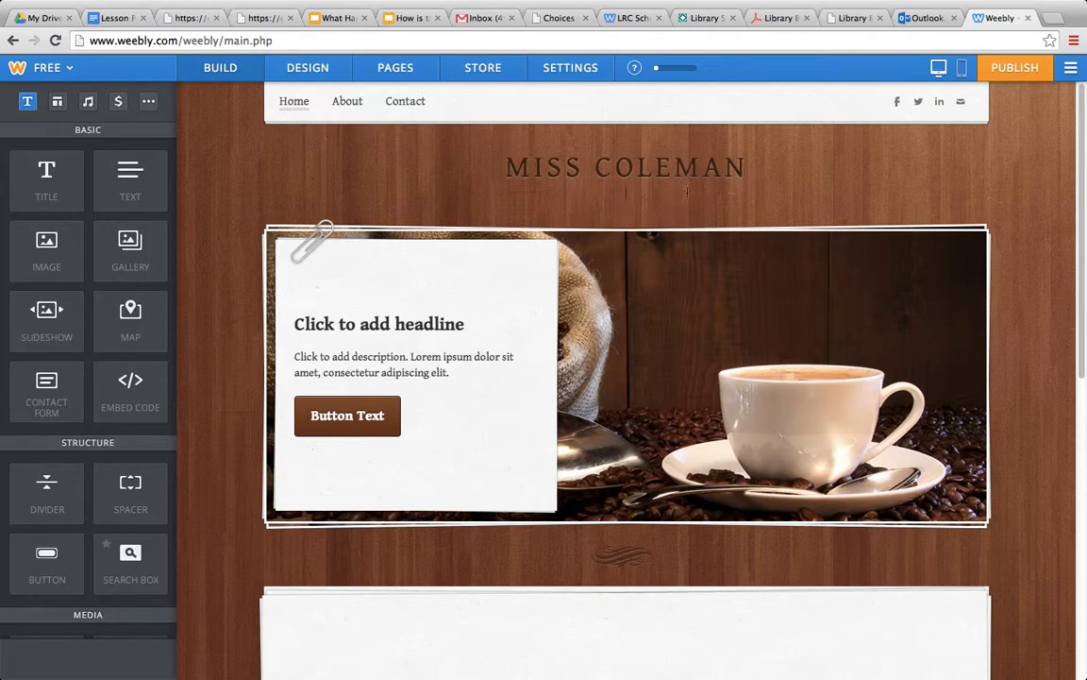
mouse_move(643, 179)
Add a standard page named RESEARCH to the site and dismiss the subpage tip.
click(384, 69)
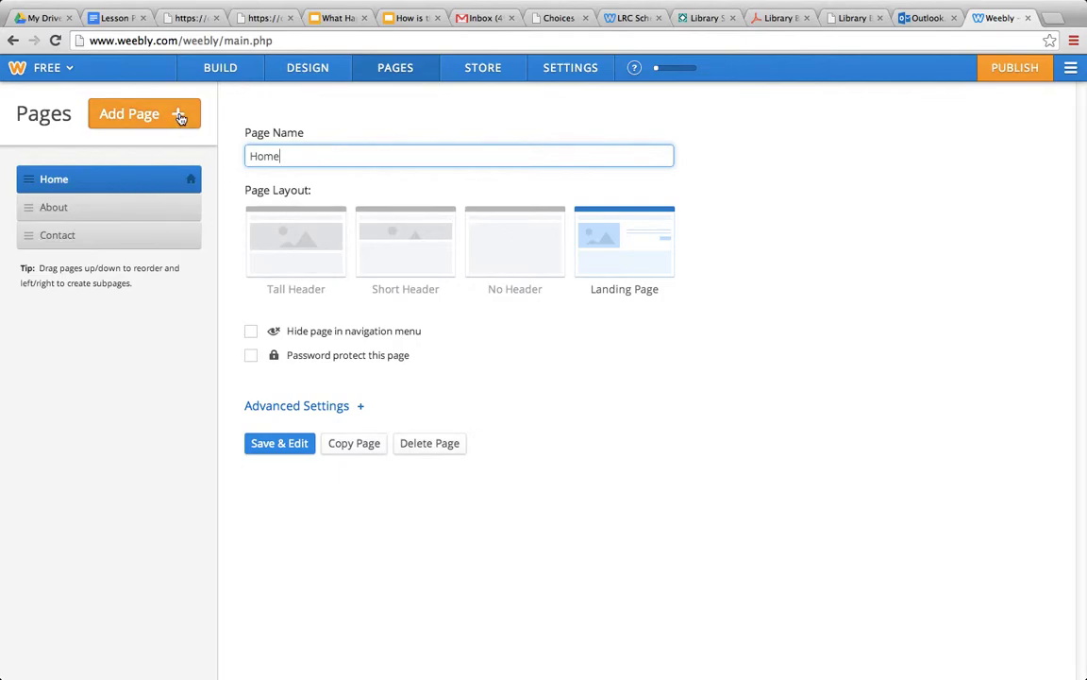
click(132, 114)
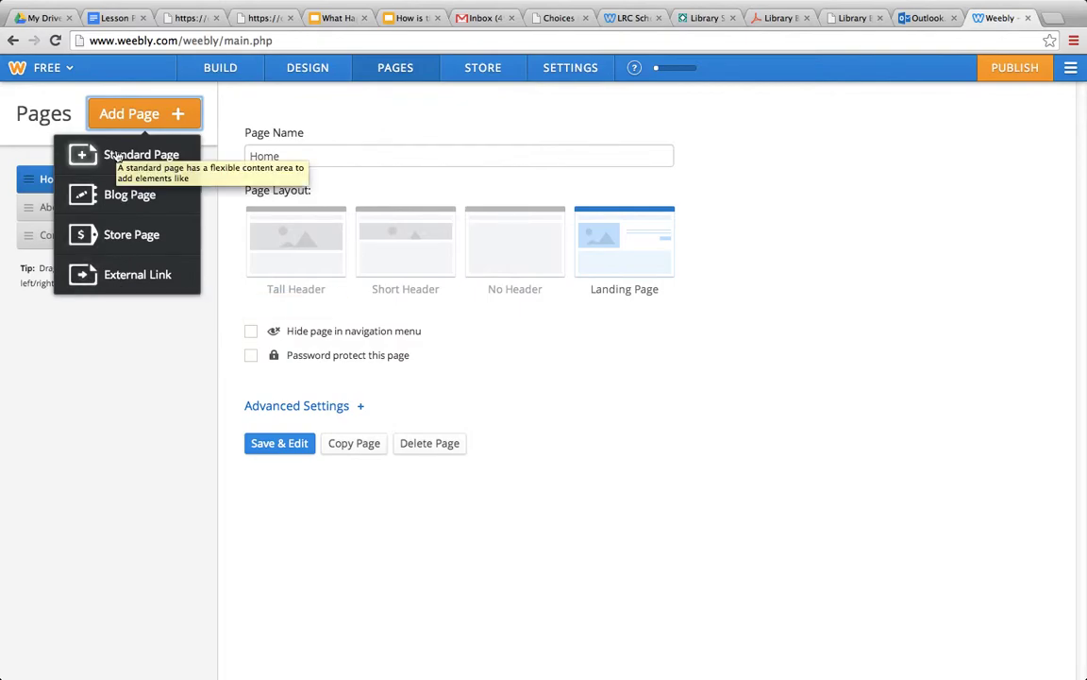
click(118, 156)
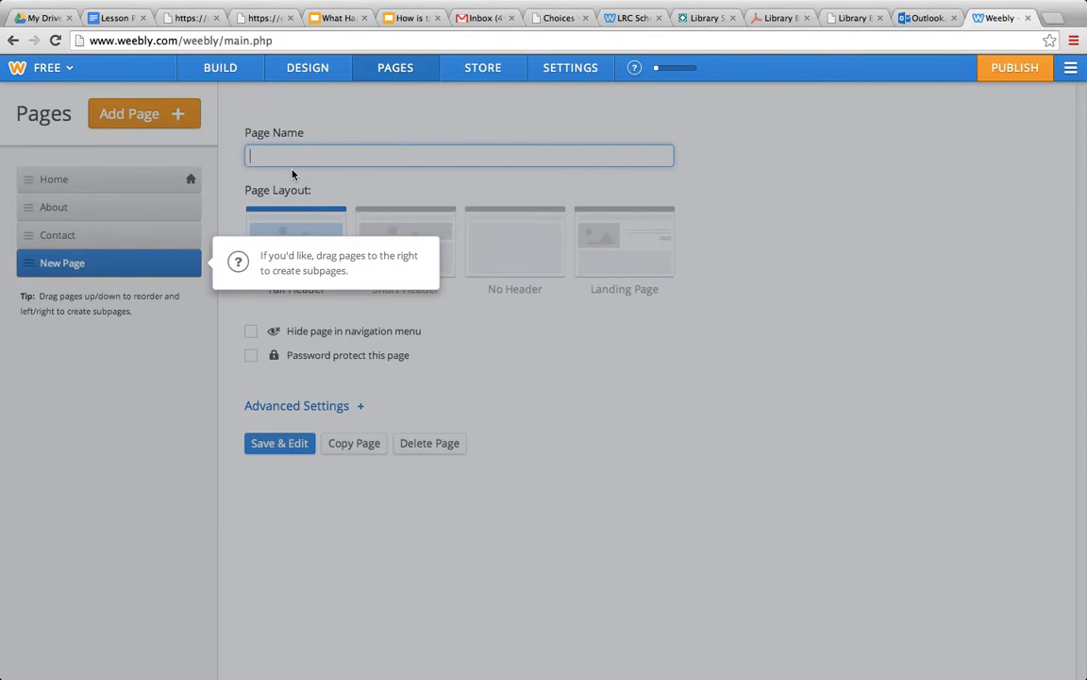
text(RESEARCH)
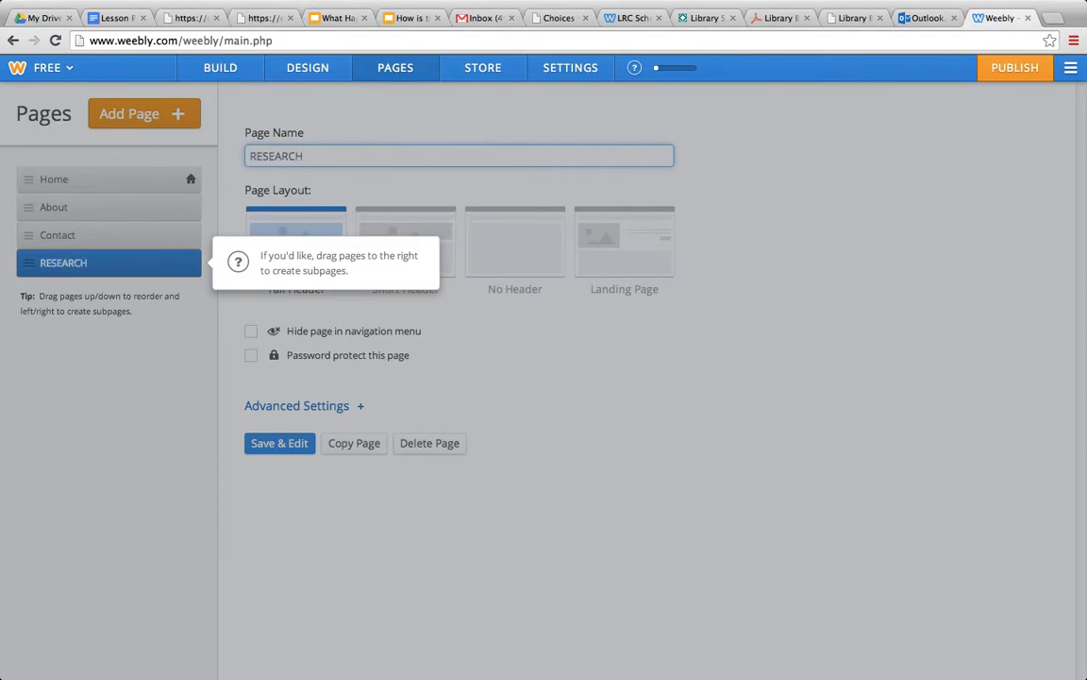
click(511, 326)
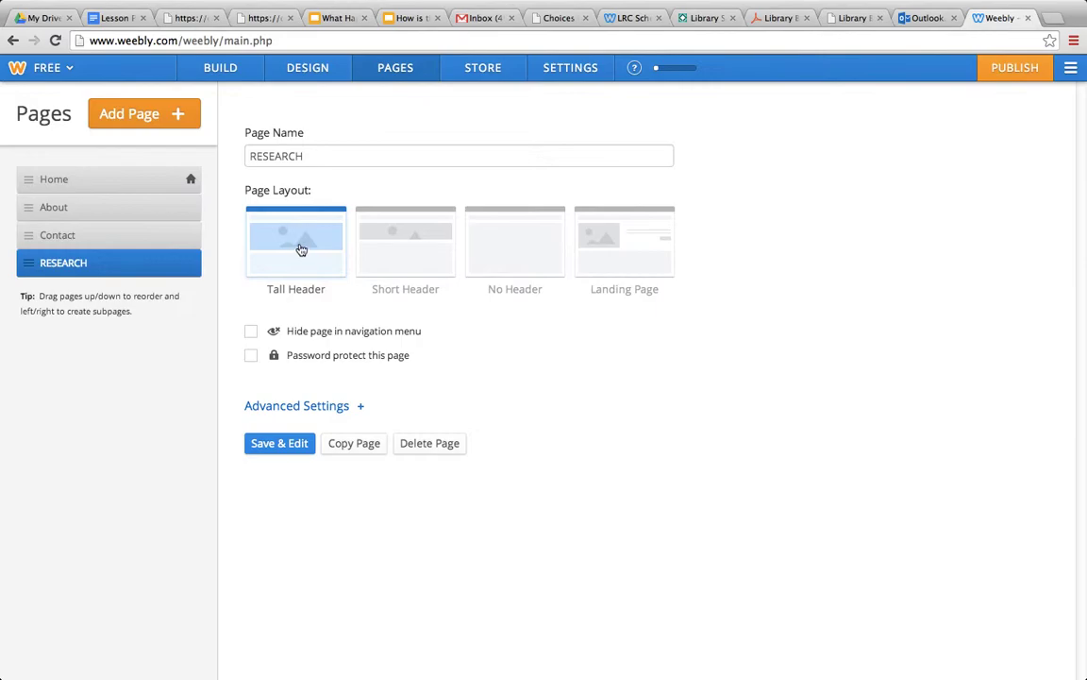
Try the Short Header, No Header and Landing Page layouts on the RESEARCH page.
click(386, 240)
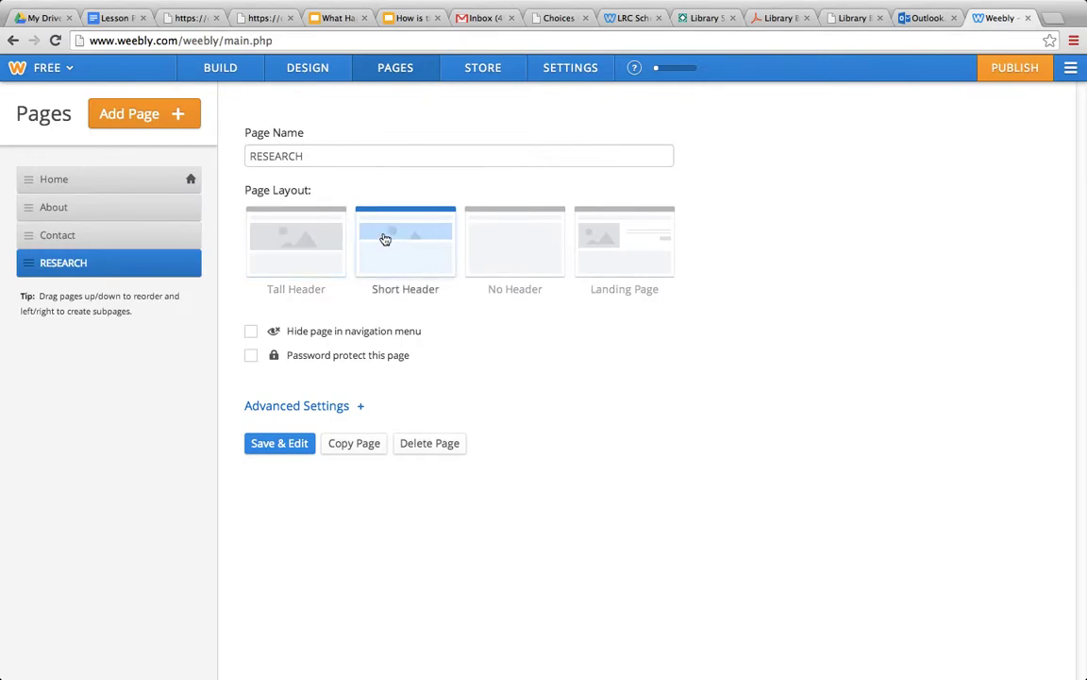
click(503, 245)
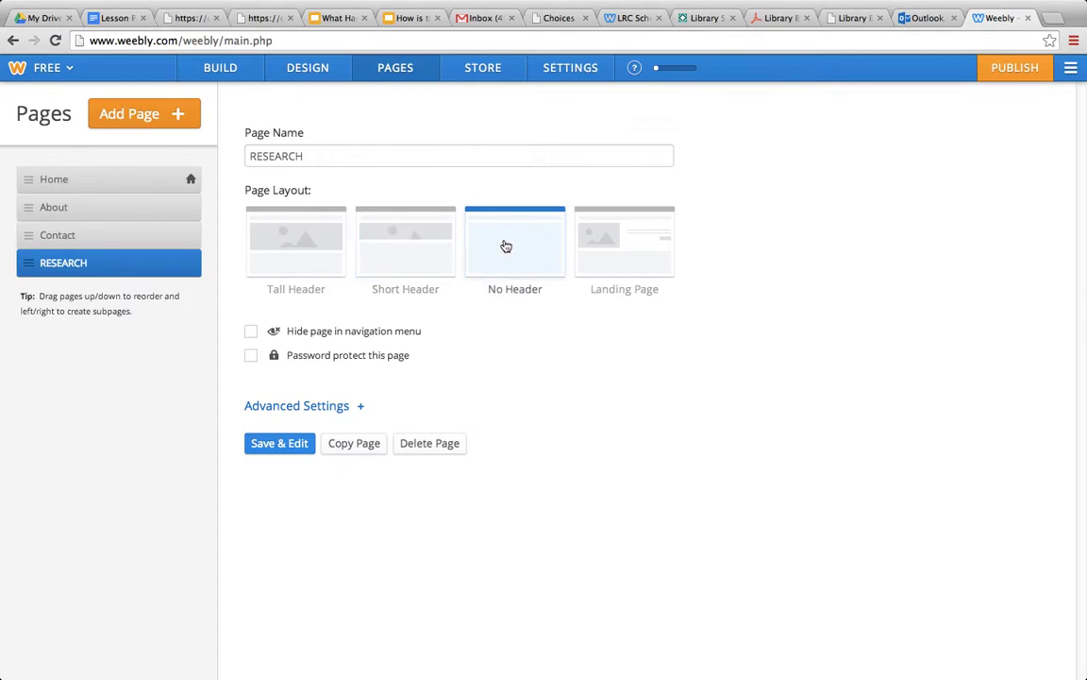
click(648, 254)
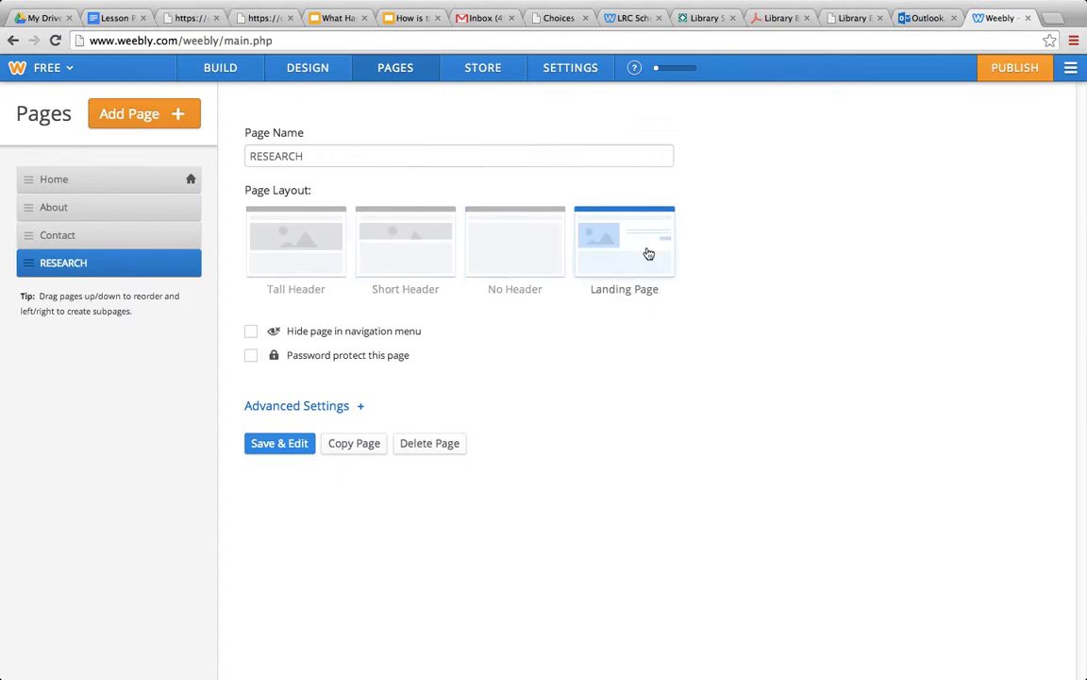
Set the RESEARCH page's layout to Tall Header, save it and open the page for editing.
click(298, 255)
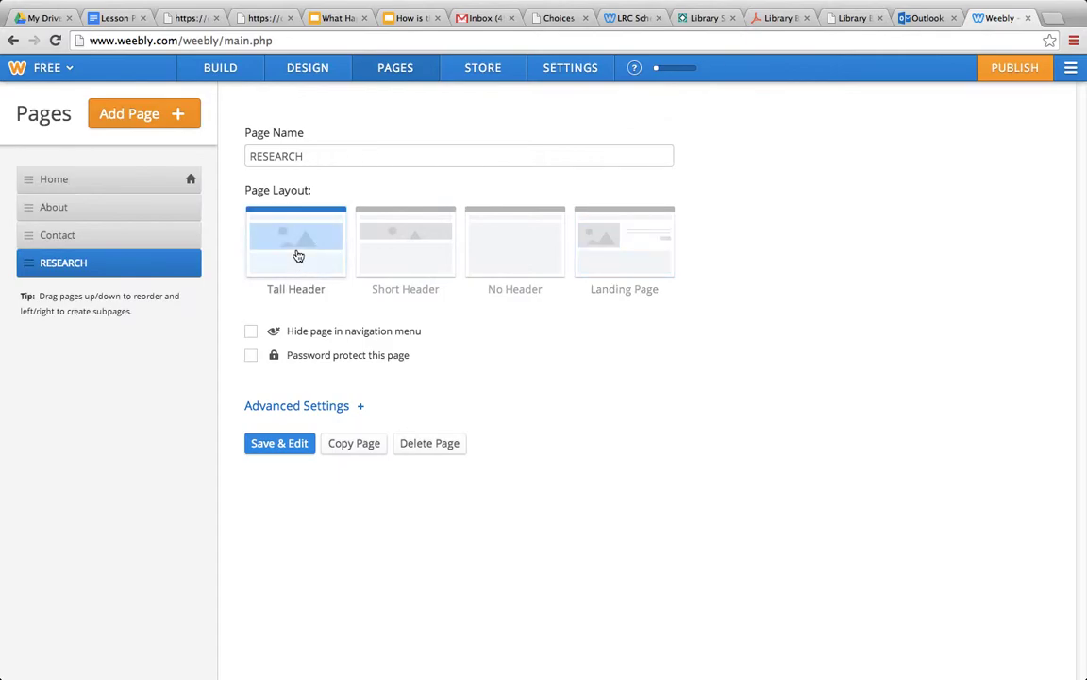
click(280, 443)
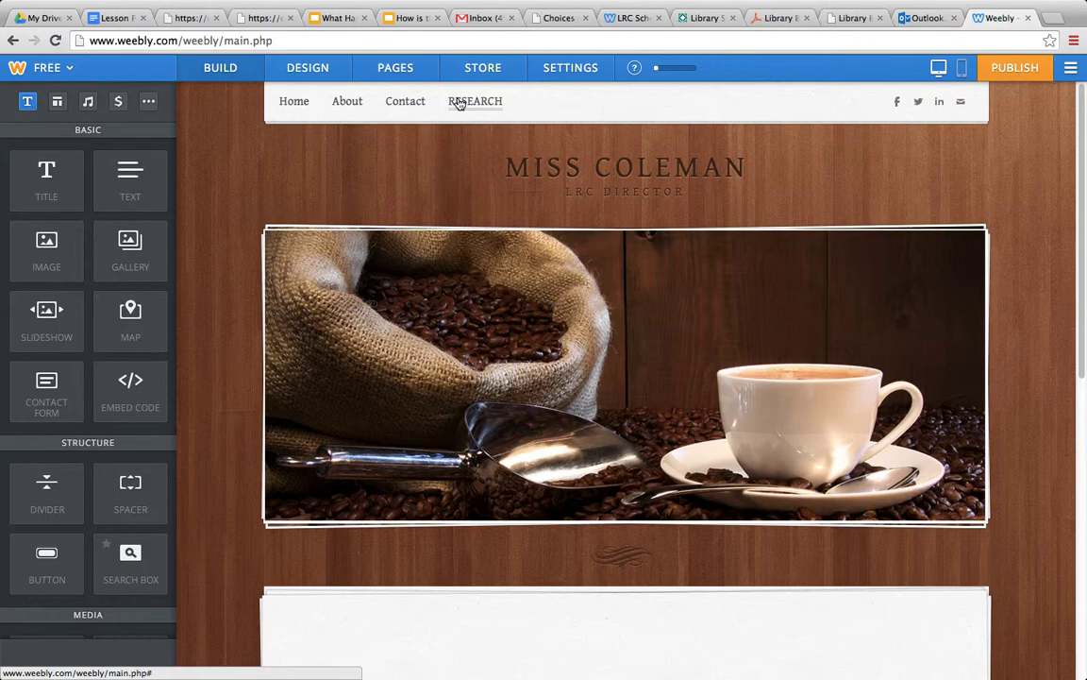
click(475, 103)
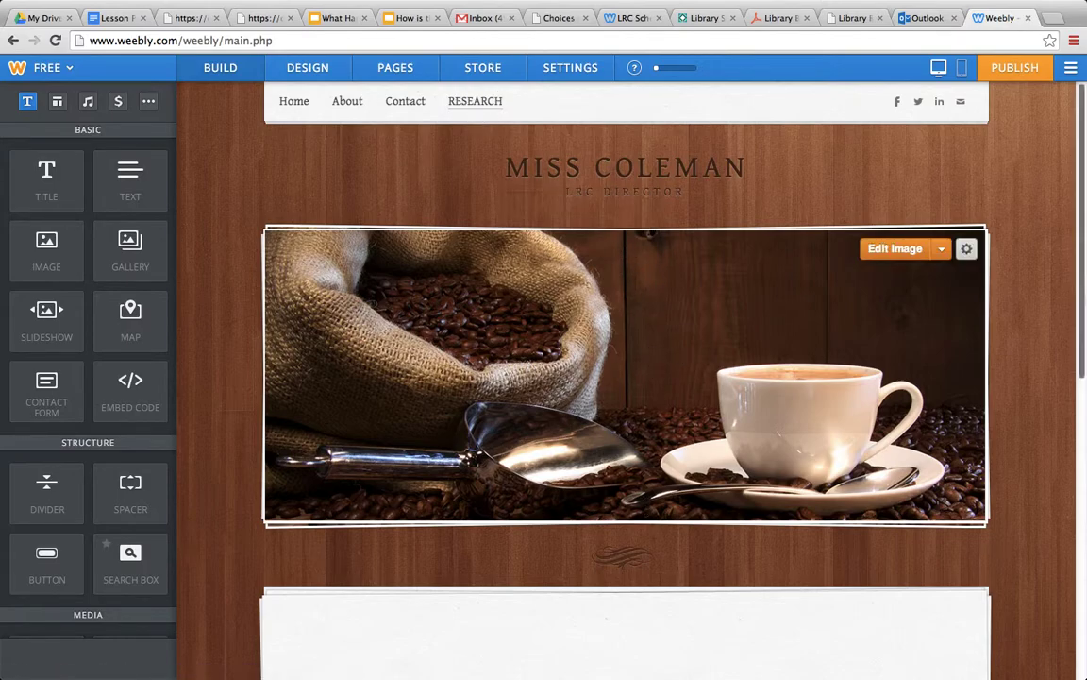
Add a title element to the RESEARCH page's empty content area with the text "Research Links for 6th Grade".
drag(1084, 283, 1079, 503)
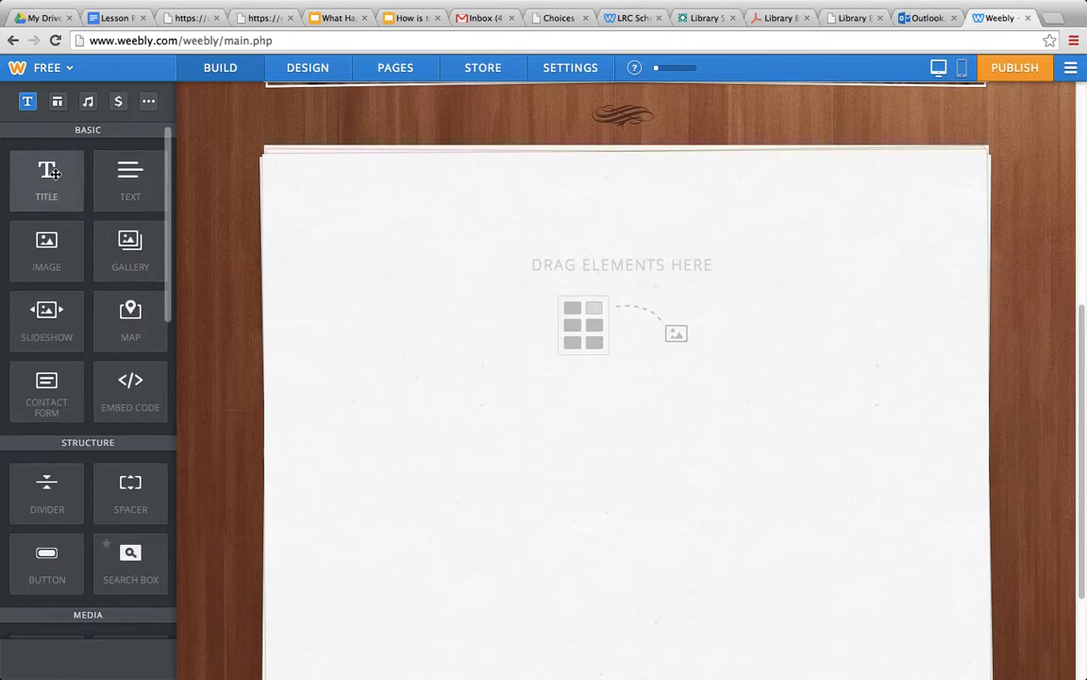
drag(46, 172, 327, 207)
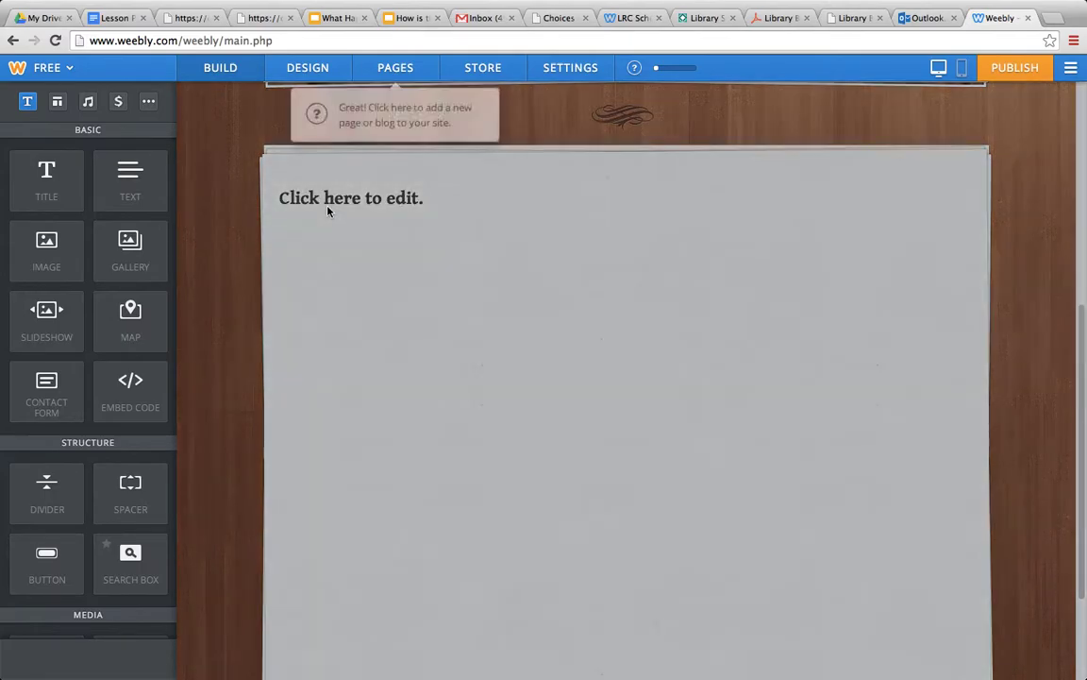
click(327, 197)
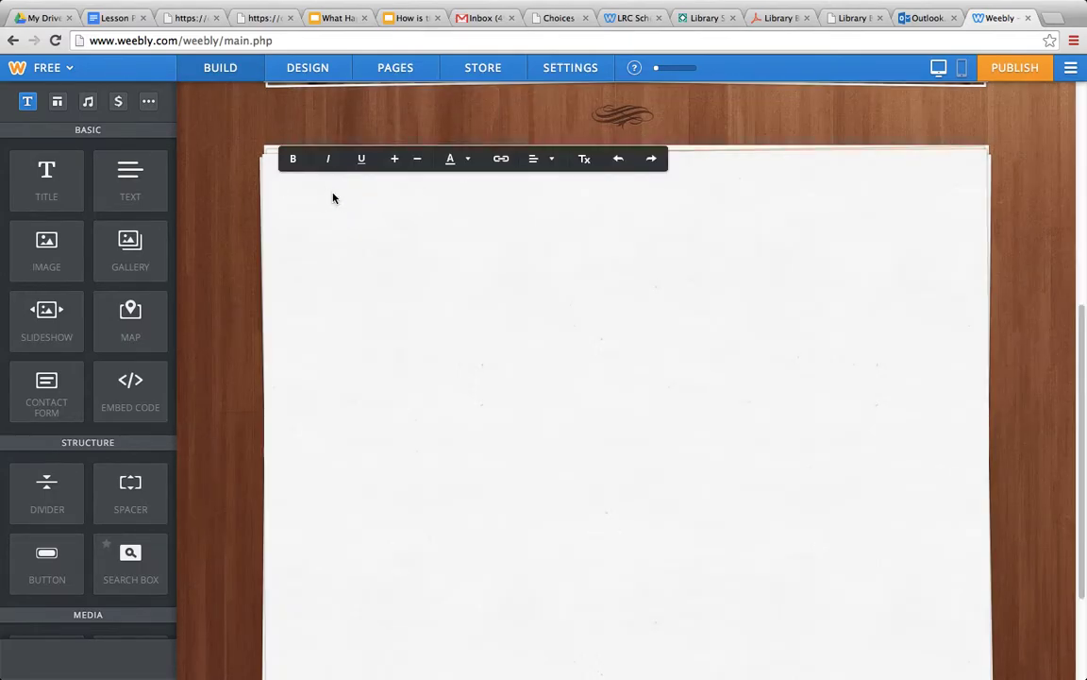
text(REsear)
key(BackSpace)
key(BackSpace)
key(BackSpace)
key(BackSpace)
key(BackSpace)
text(eaearch Links for 6th gr)
key(BackSpace)
text(Grade)
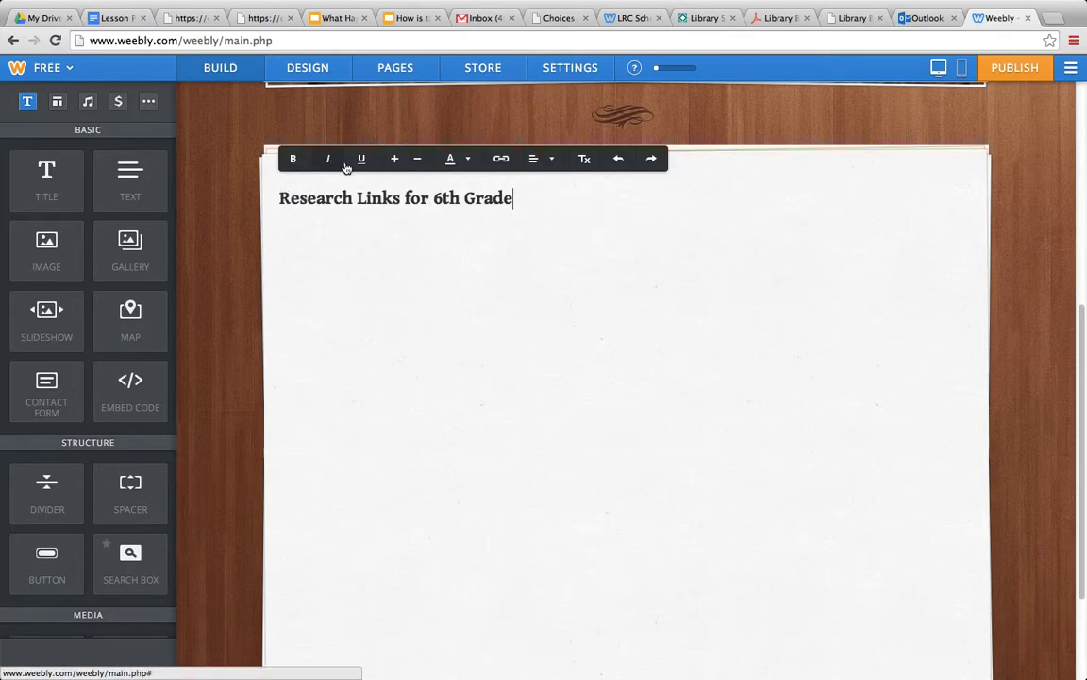
Enlarge the whole "Research Links for 6th Grade" title and color it blue (#251fee).
drag(513, 197, 279, 184)
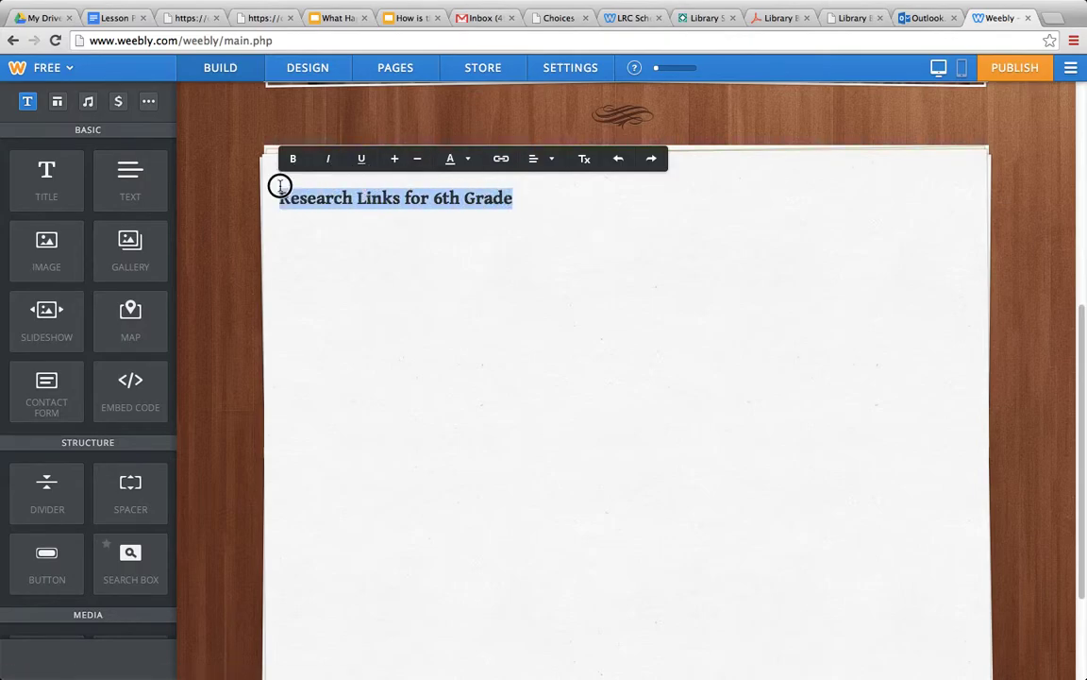
click(395, 161)
click(395, 161)
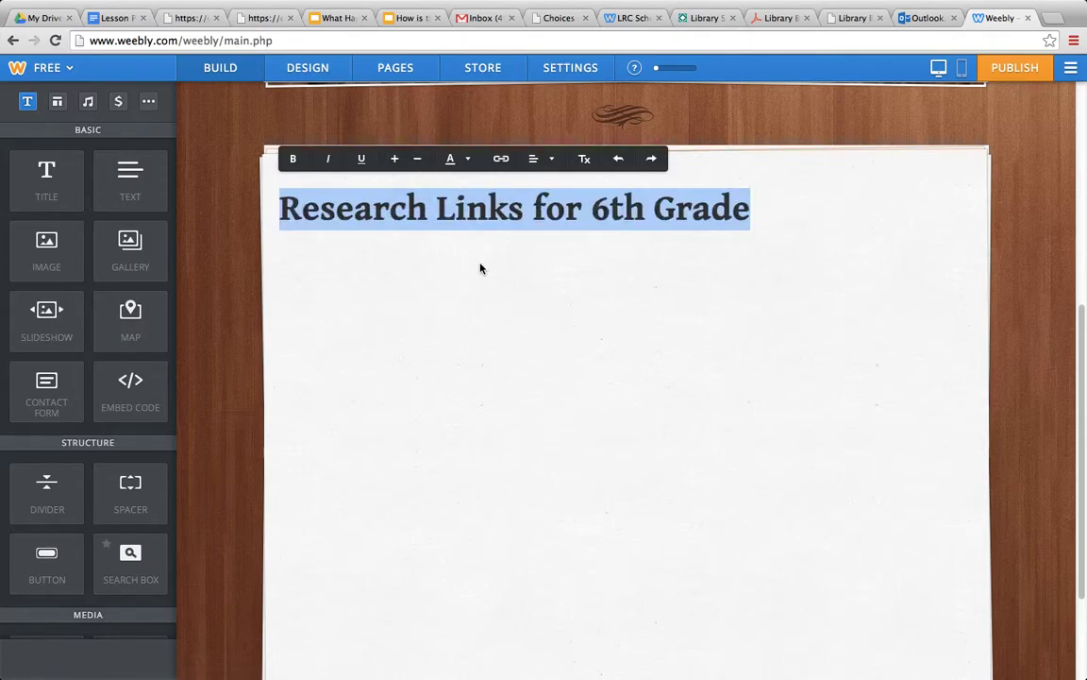
click(467, 160)
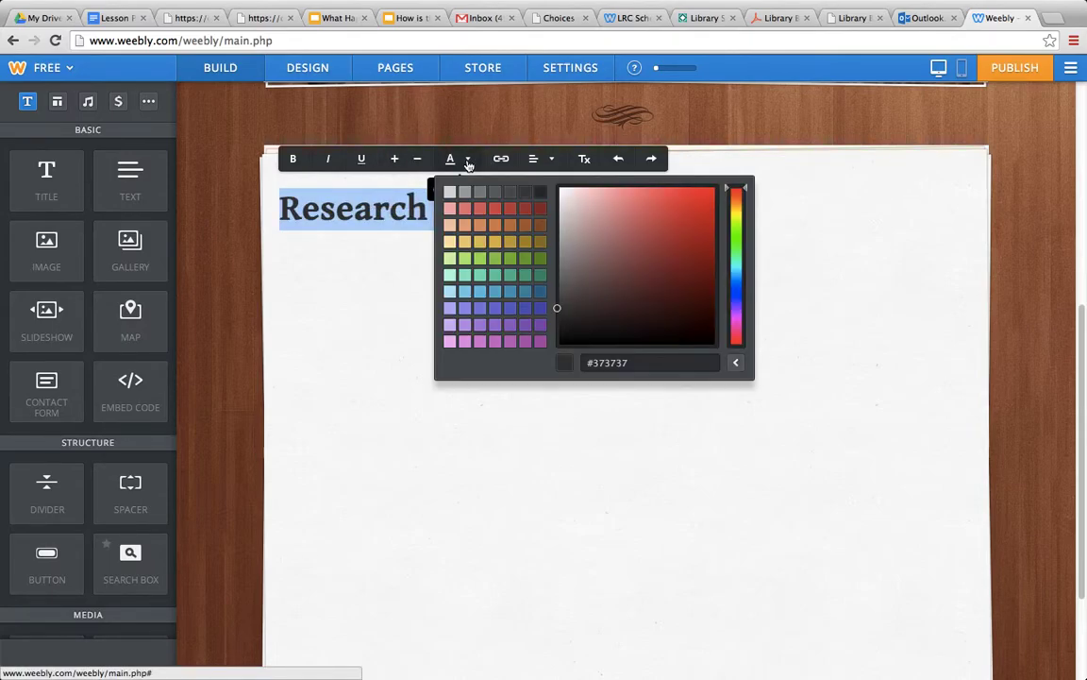
click(739, 295)
click(693, 196)
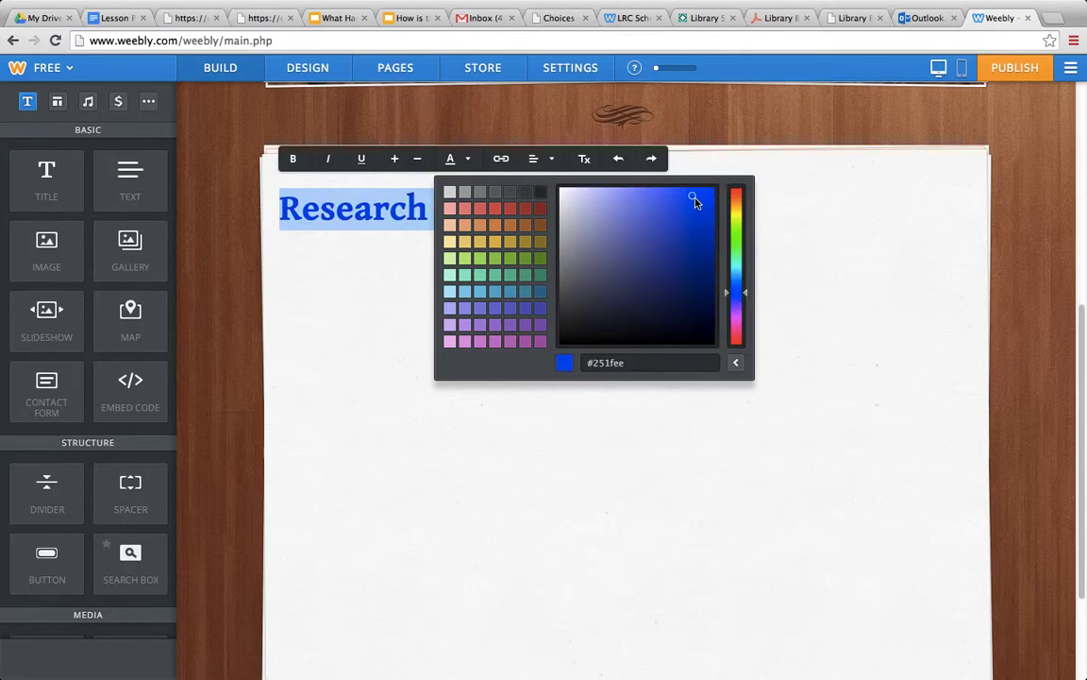
click(501, 160)
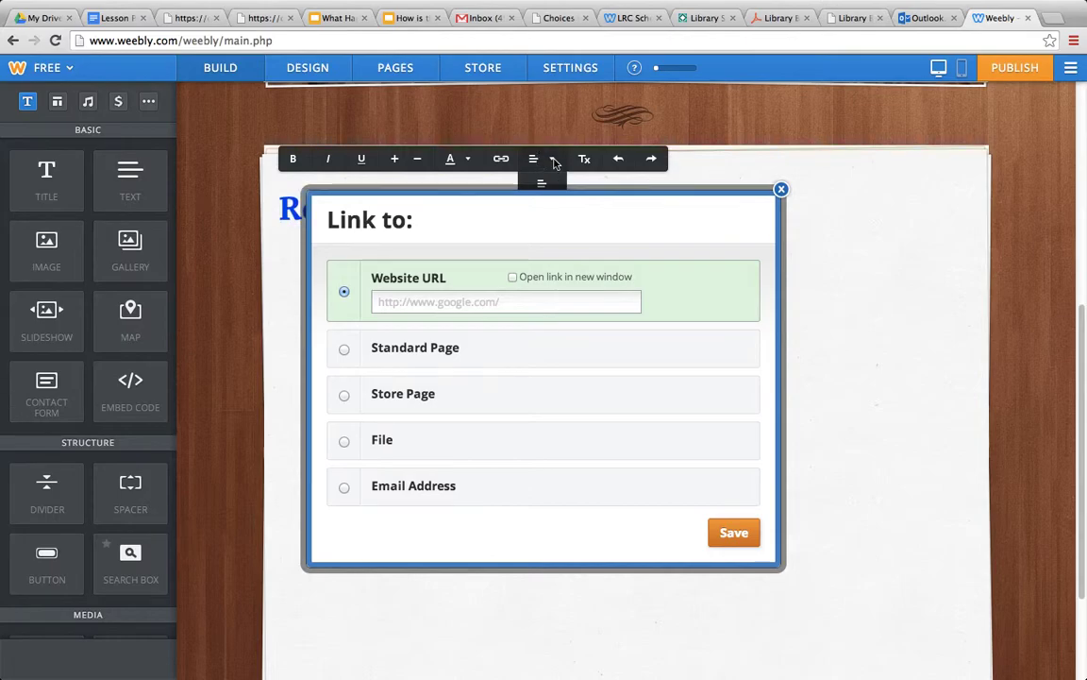
click(781, 189)
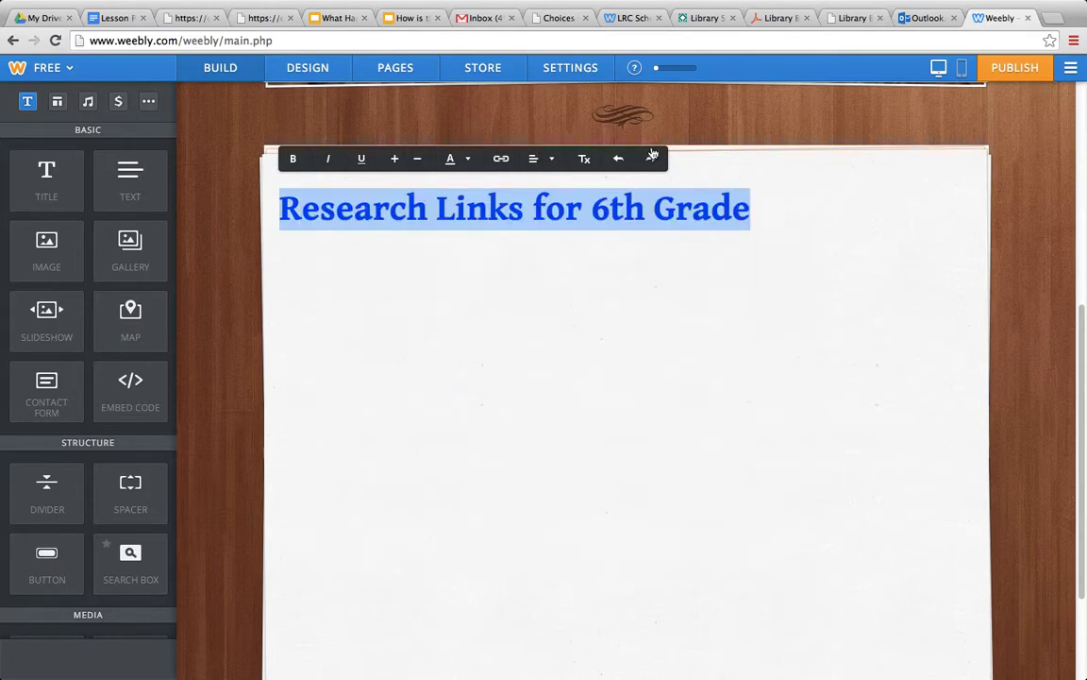
Add a text element beneath the "Research Links for 6th Grade" title and fill it with one line of random filler characters.
click(555, 159)
click(354, 270)
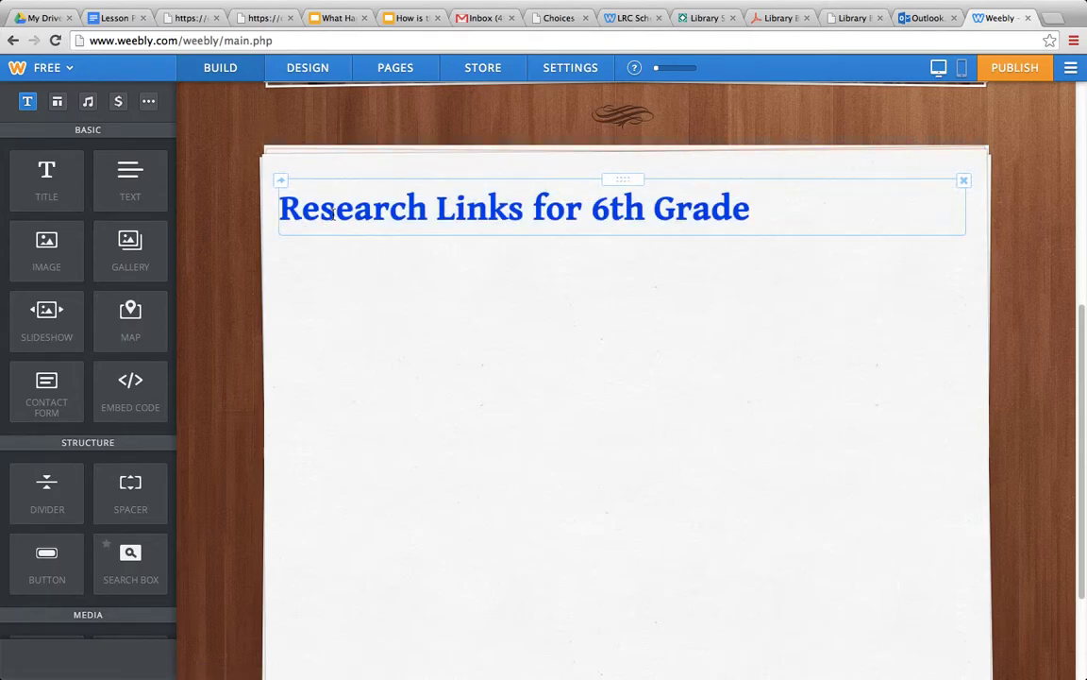
drag(128, 186, 365, 289)
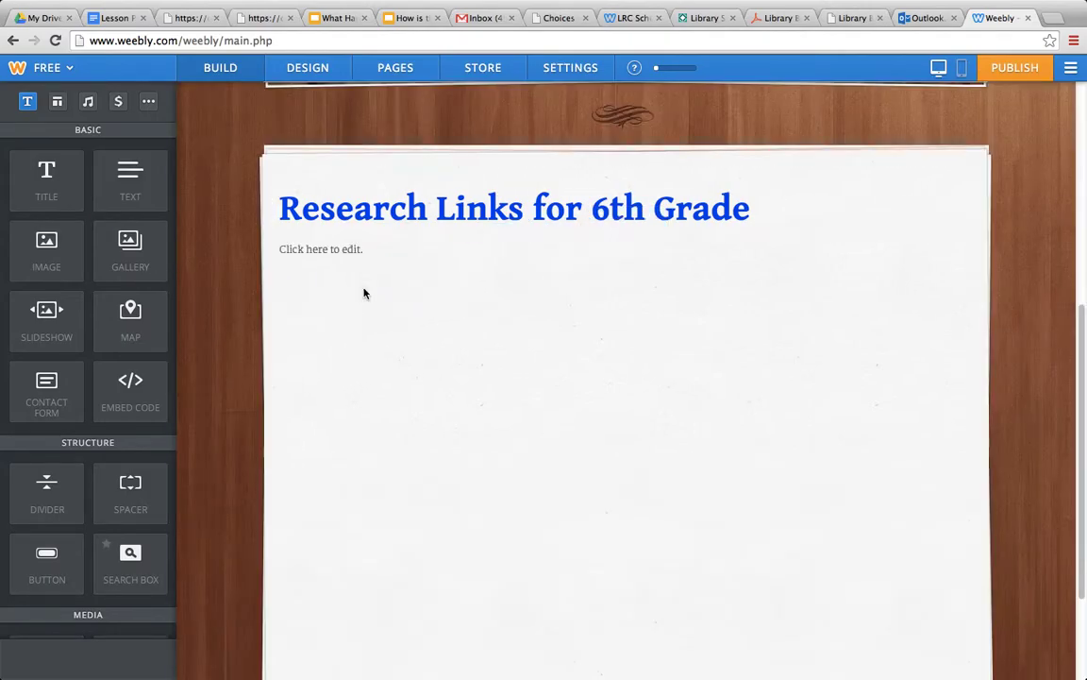
click(315, 244)
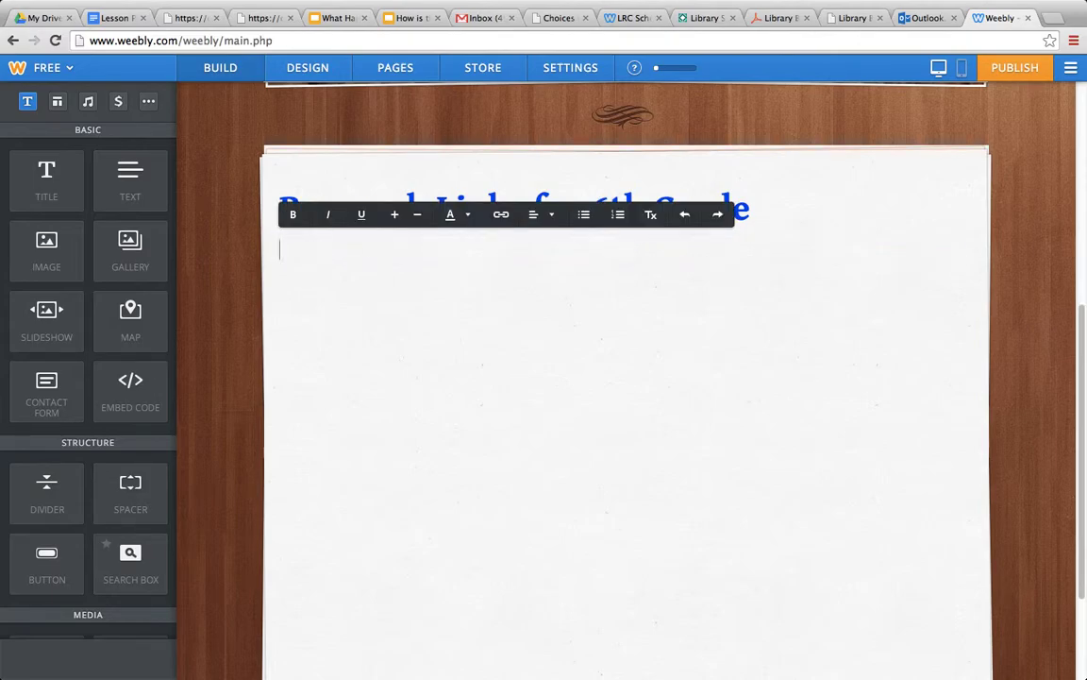
text(a;lsdkfja;sldkfja;lsdkfjas;ldkfja;sdkfja;sdkfja;lsdkfja;lsdkfja;lsdkfja;slkdfjakls;dfjals;kdfjal;skdfjal;skdjf;alsdkfja;lskdfja;lsdkfja;sdjkfa;lsdjkf;aldj)
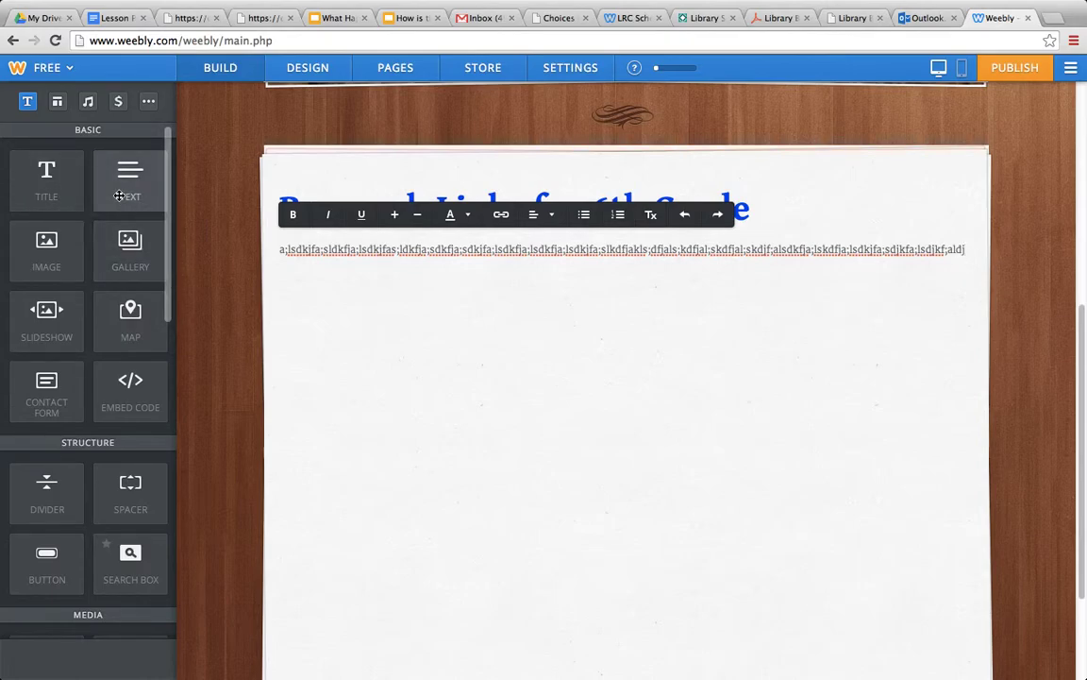
Add an image element below the filler text and look through the search, image URL and computer sources for its picture.
drag(45, 242, 354, 326)
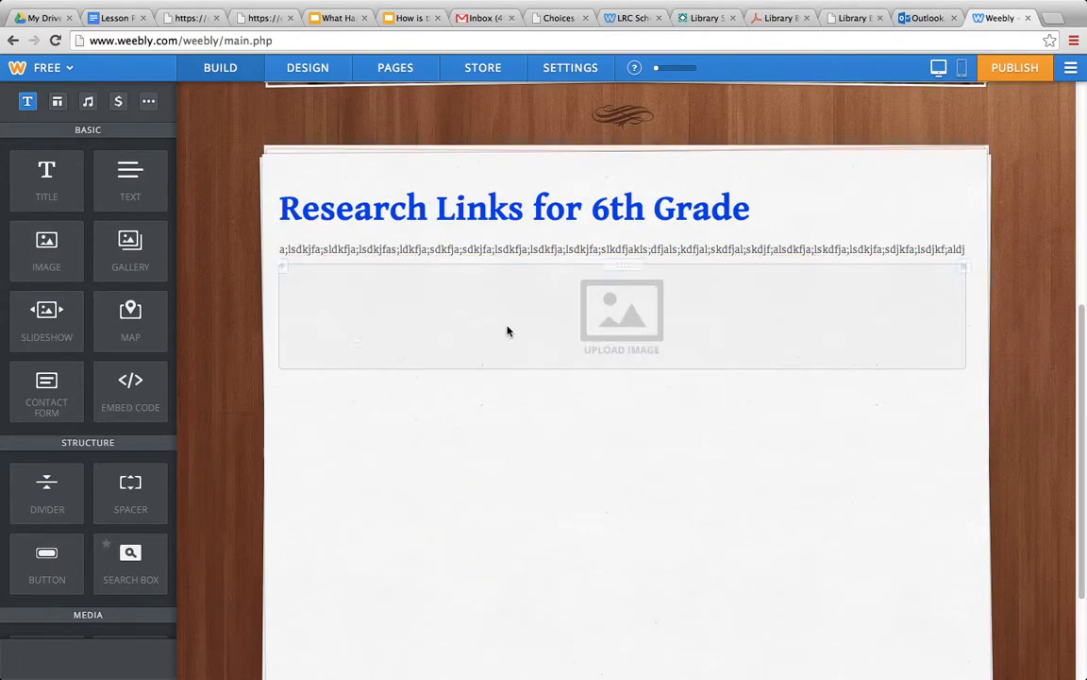
click(610, 312)
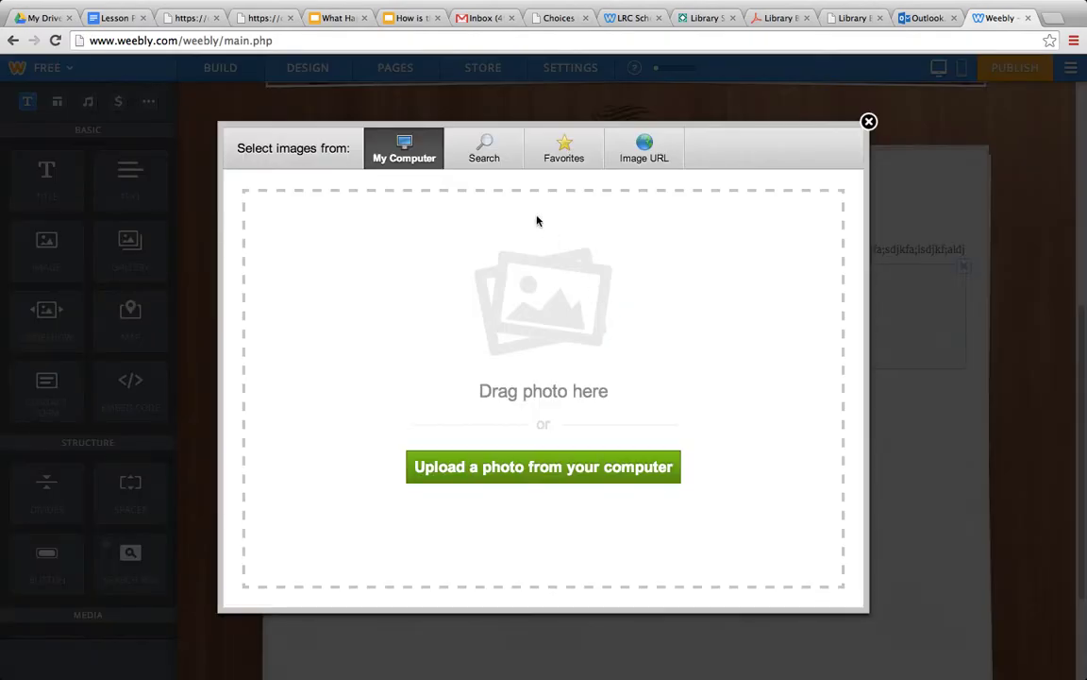
click(483, 156)
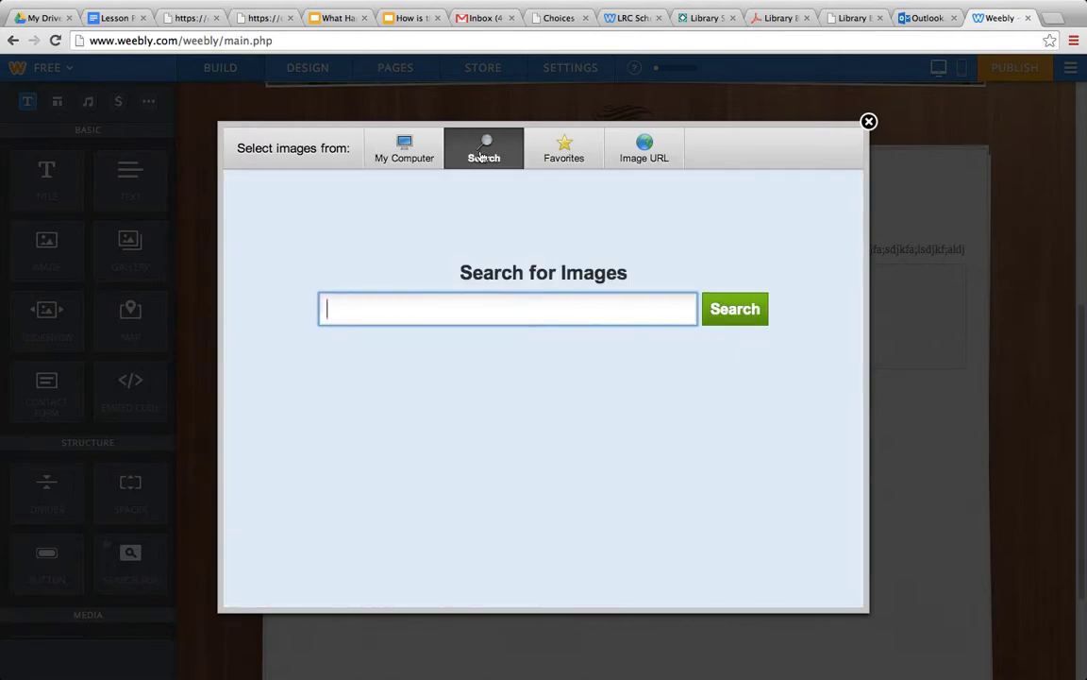
click(647, 148)
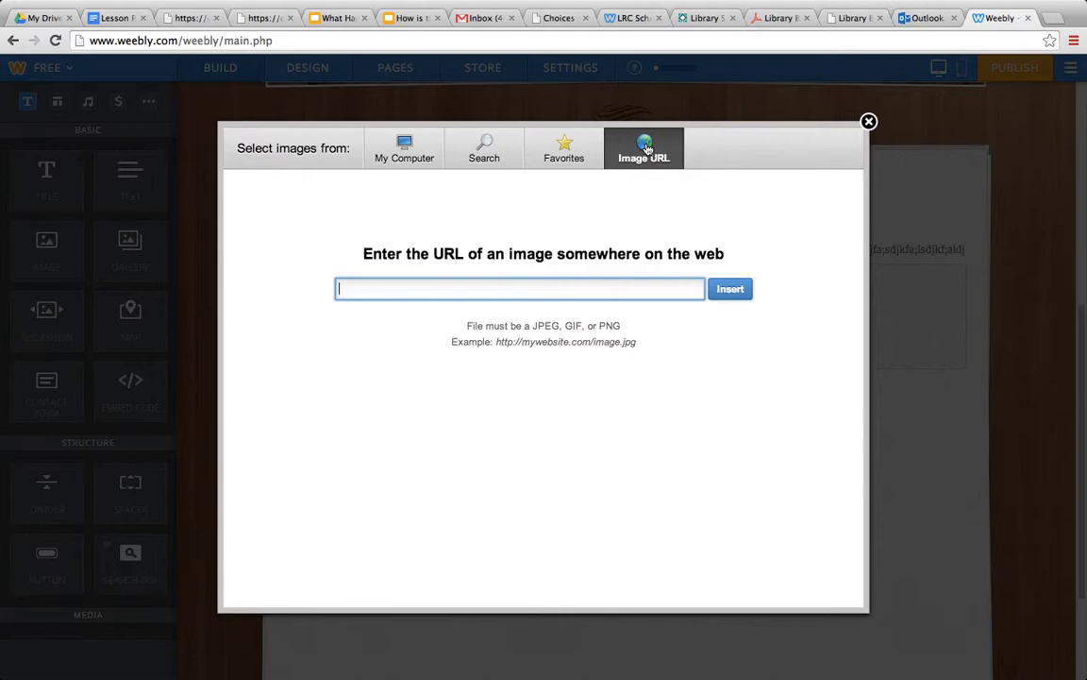
click(404, 157)
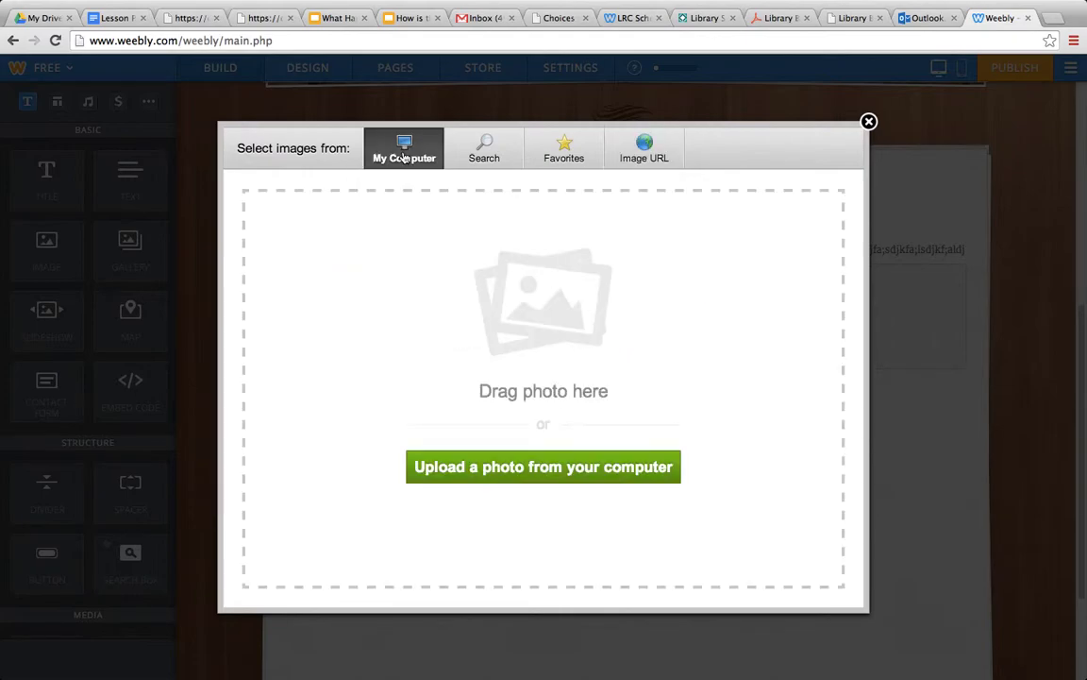
Upload the group photo named after the author and two friends from the Pictures folder into the image element.
click(529, 466)
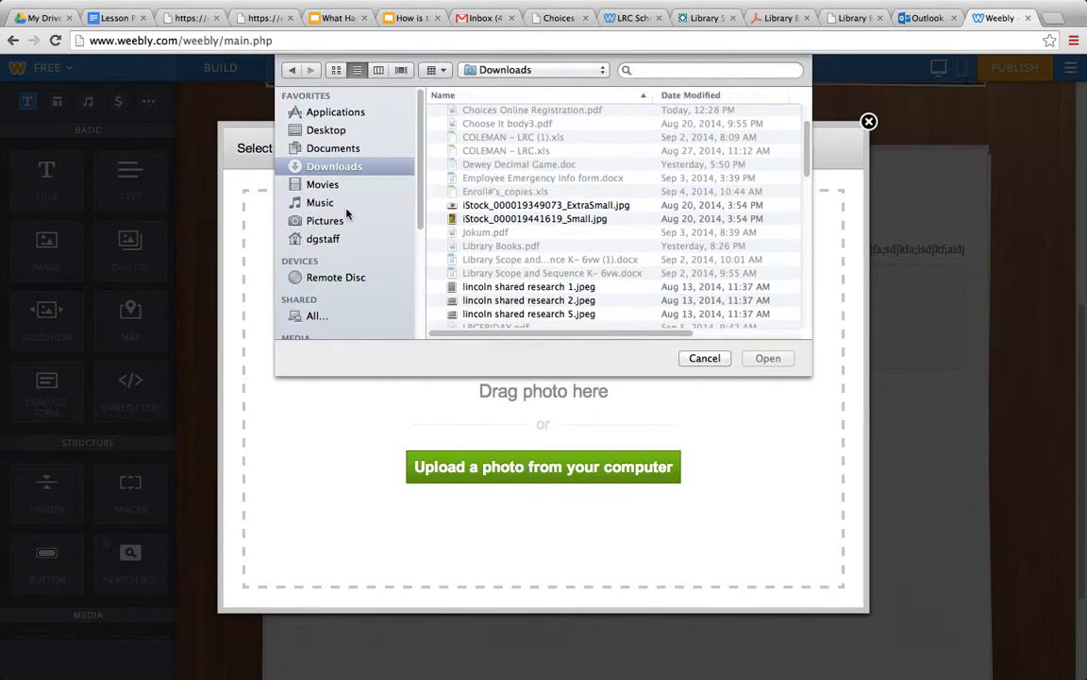
click(321, 221)
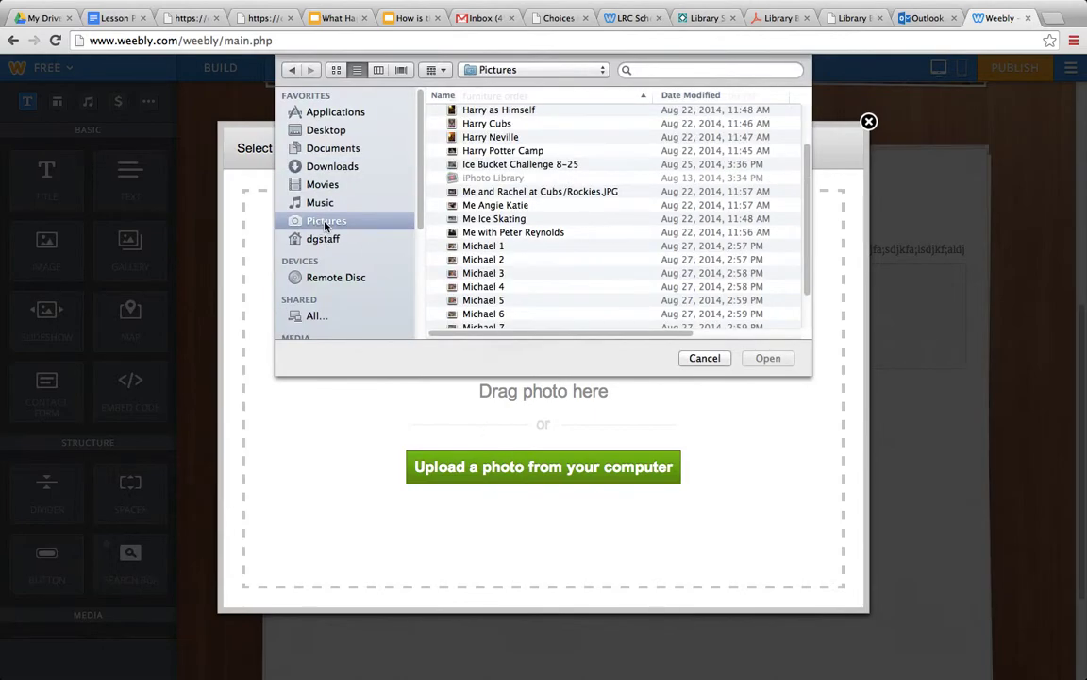
click(496, 205)
click(764, 358)
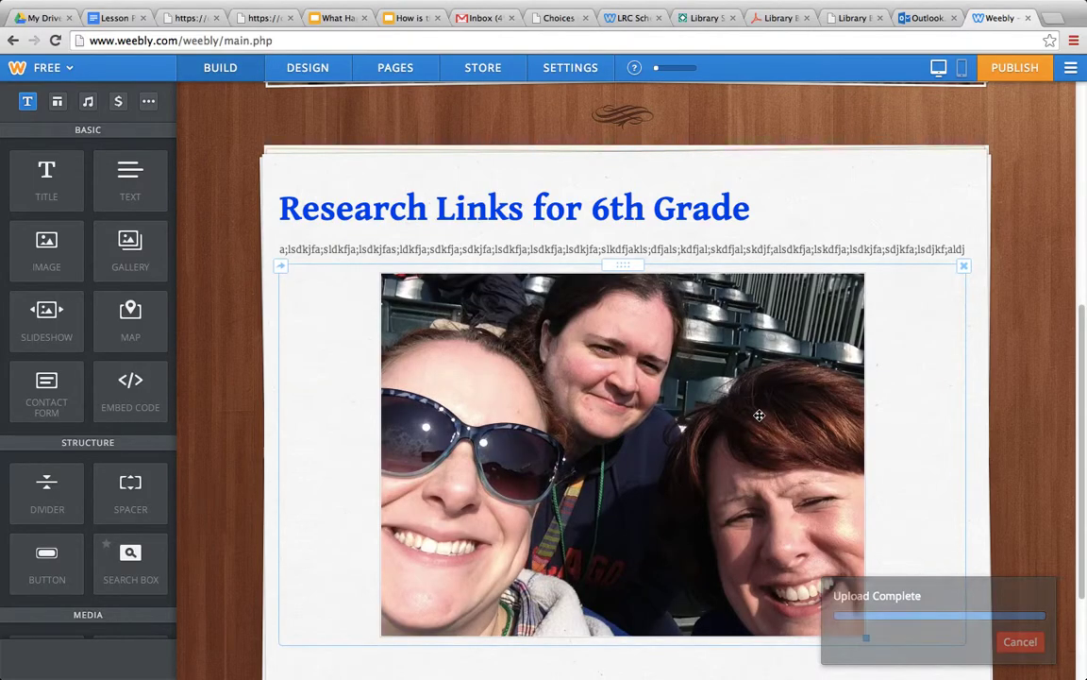
Try left, center and right alignment for the uploaded group photo.
click(759, 415)
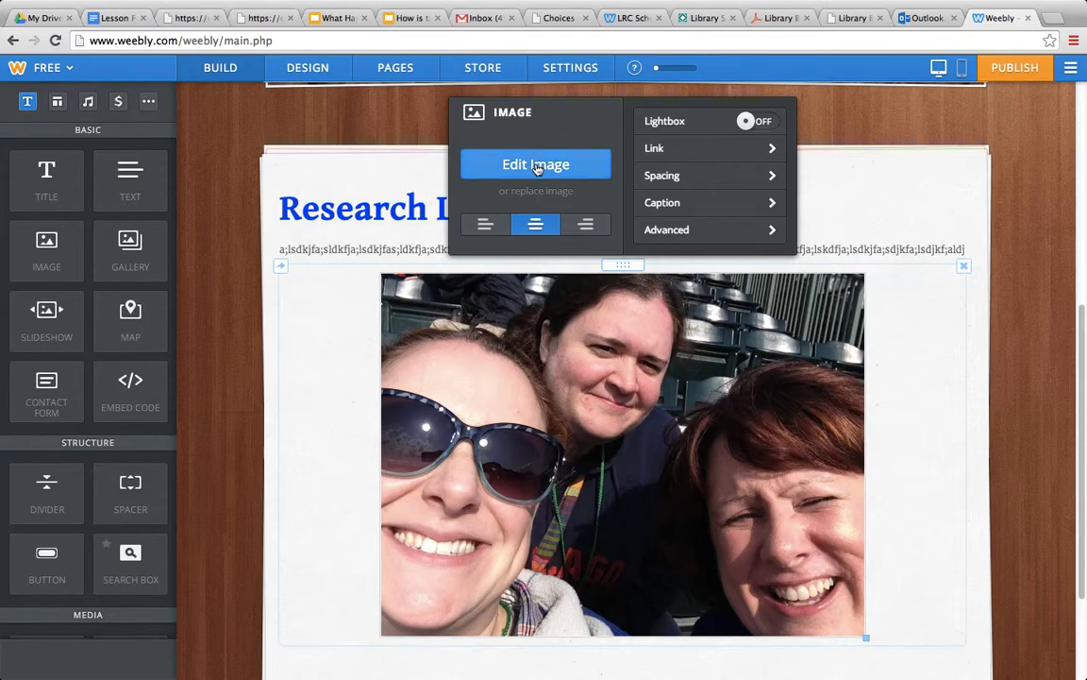
click(485, 229)
click(529, 225)
click(586, 225)
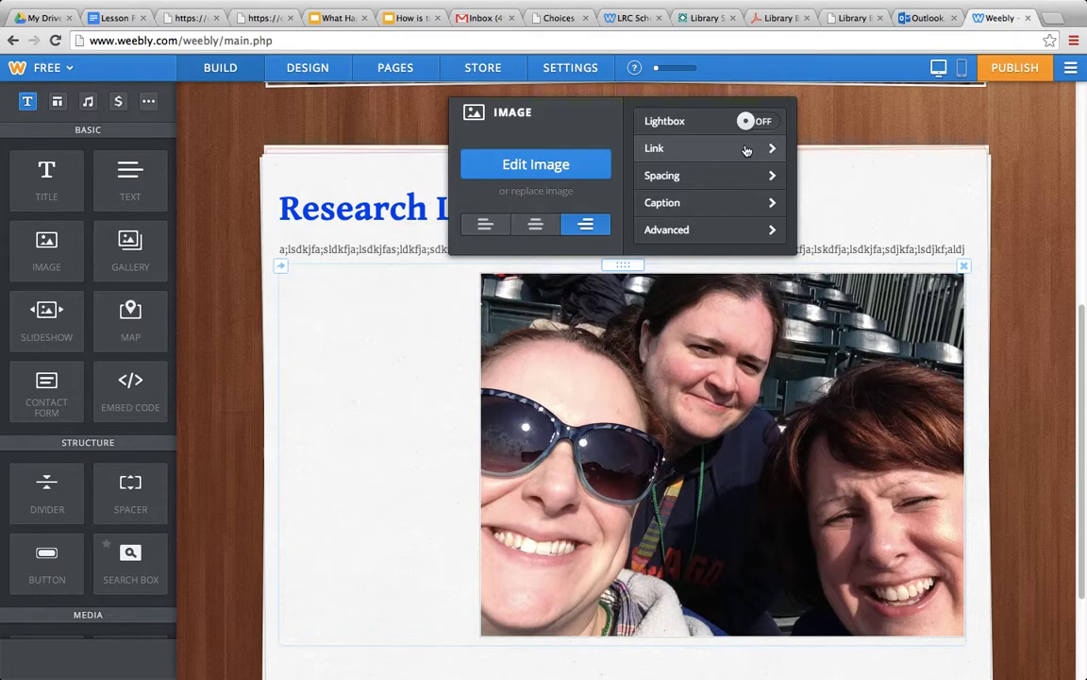
Look at the group photo's caption field and its advanced border and alt text settings.
click(732, 203)
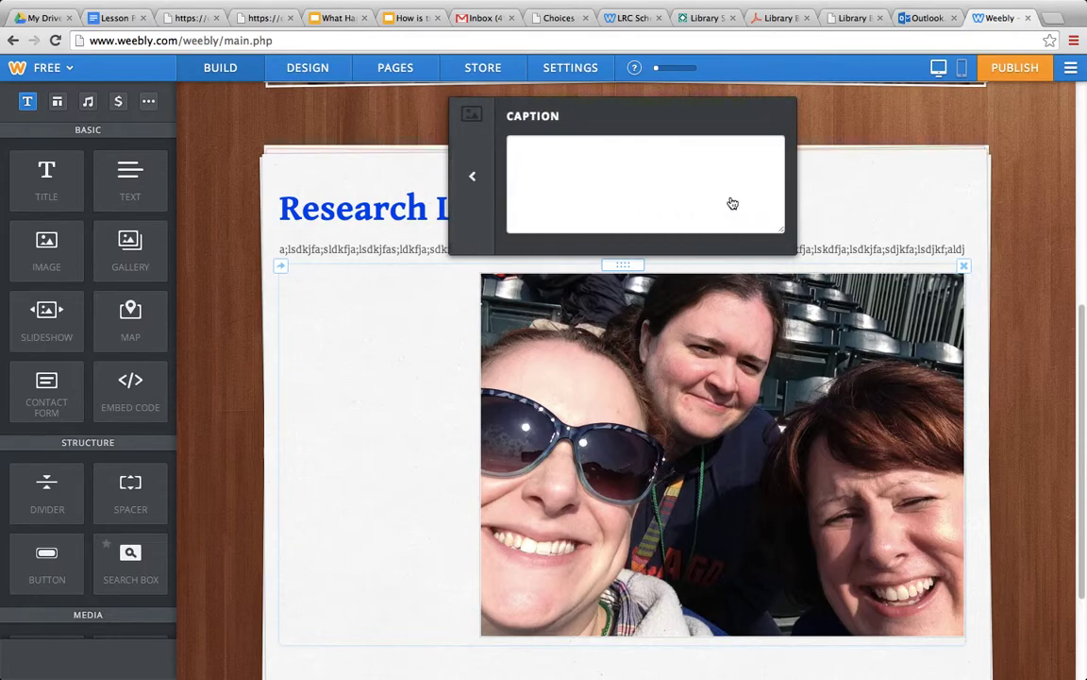
click(470, 177)
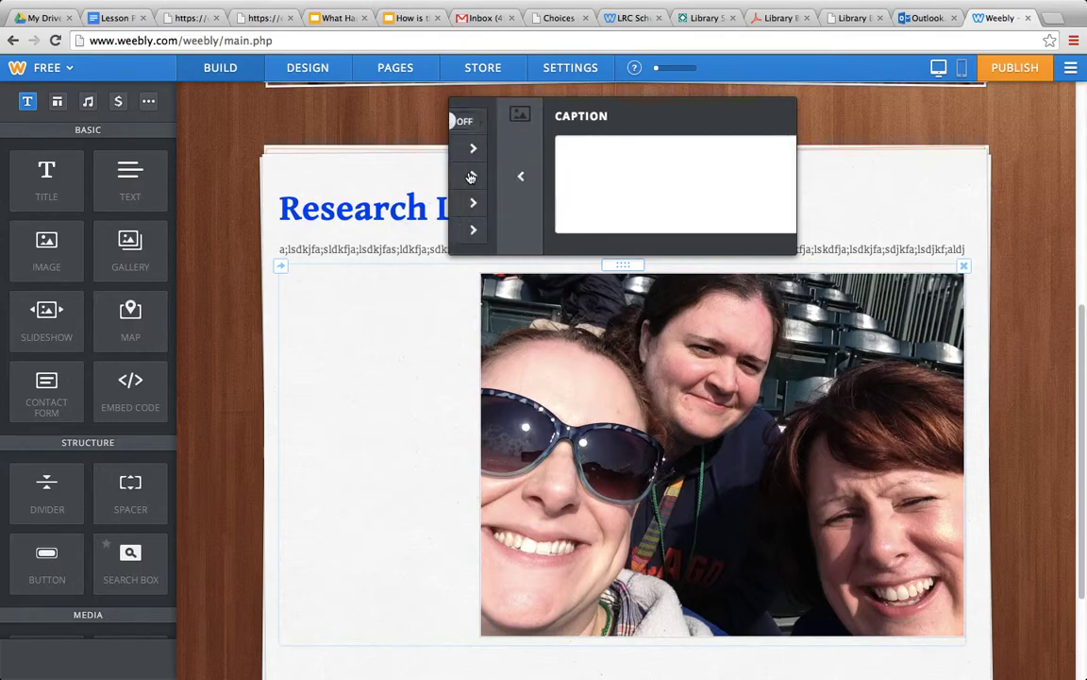
click(657, 234)
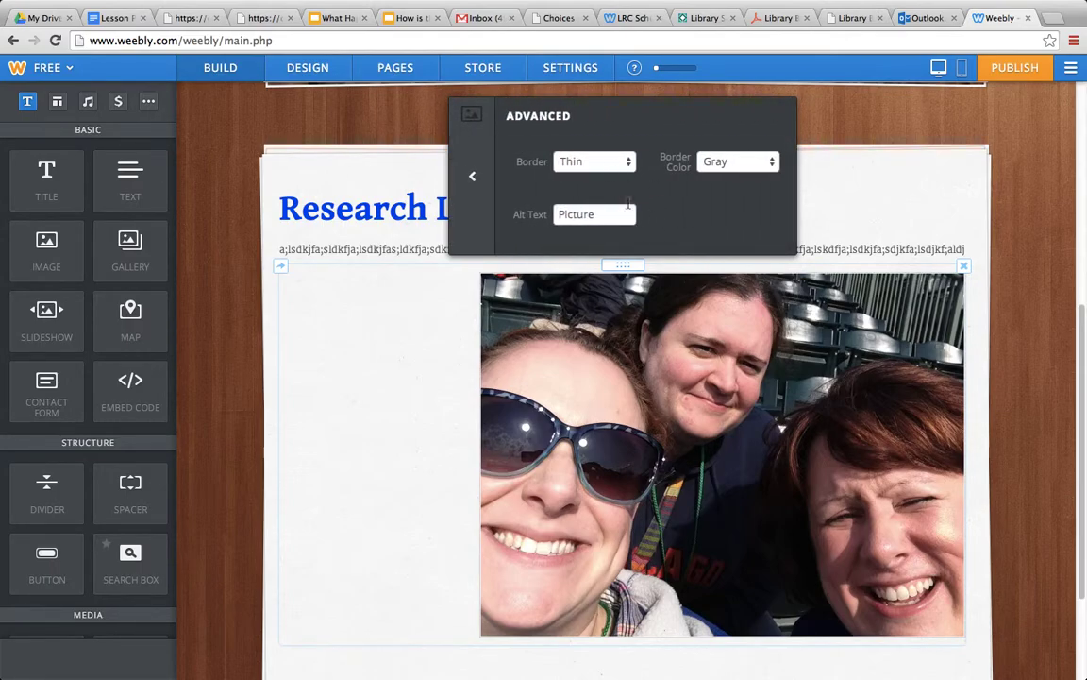
click(472, 177)
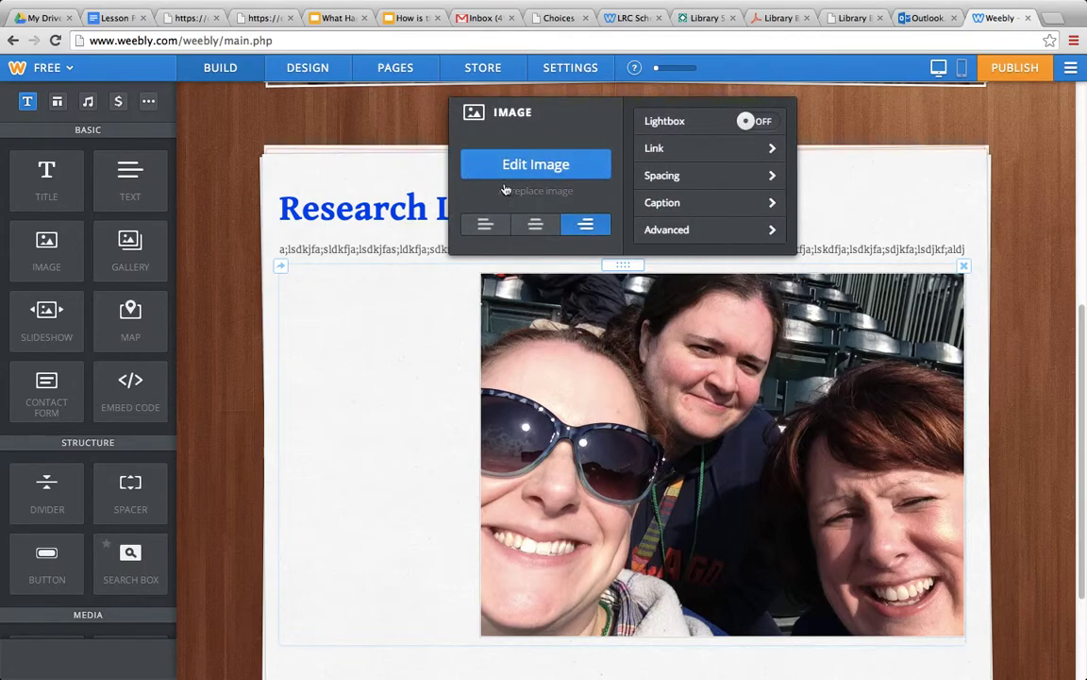
Center the group photo and give it a caption with the two friends' first names followed by "and Me".
click(536, 224)
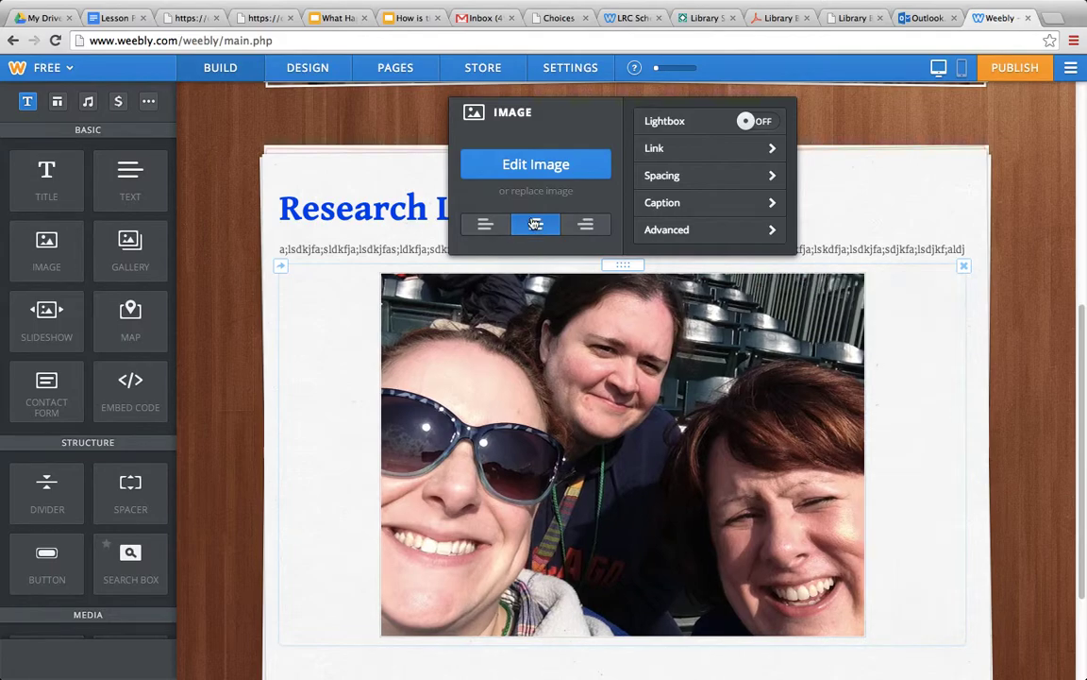
click(716, 204)
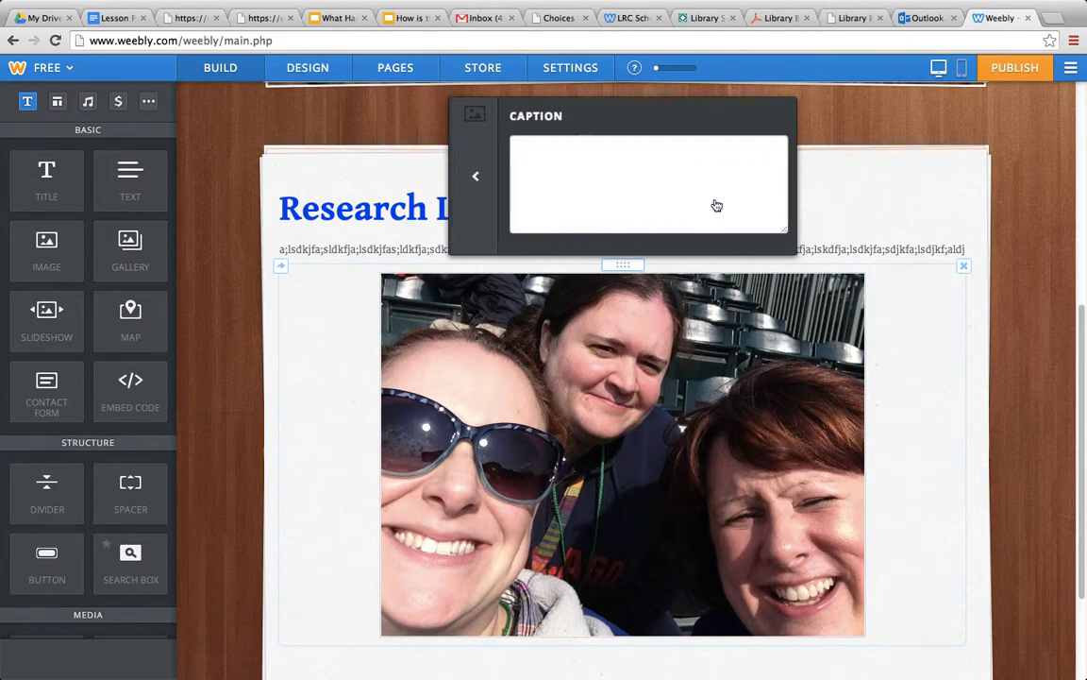
click(624, 167)
text(An)
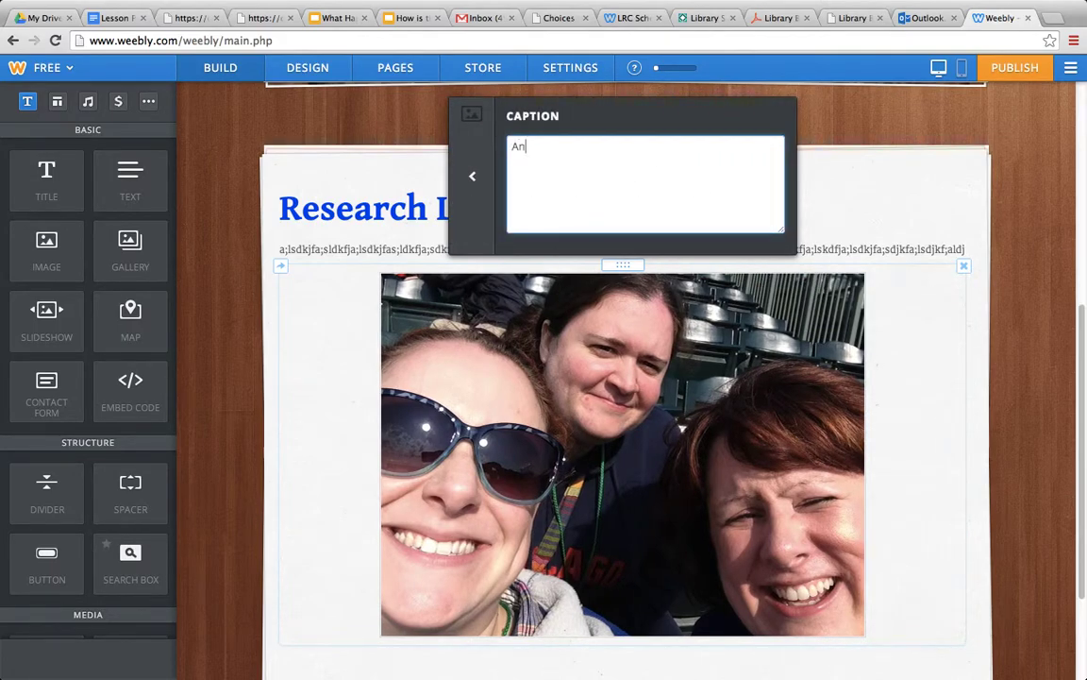
text(gie, Katie, and Me)
click(956, 430)
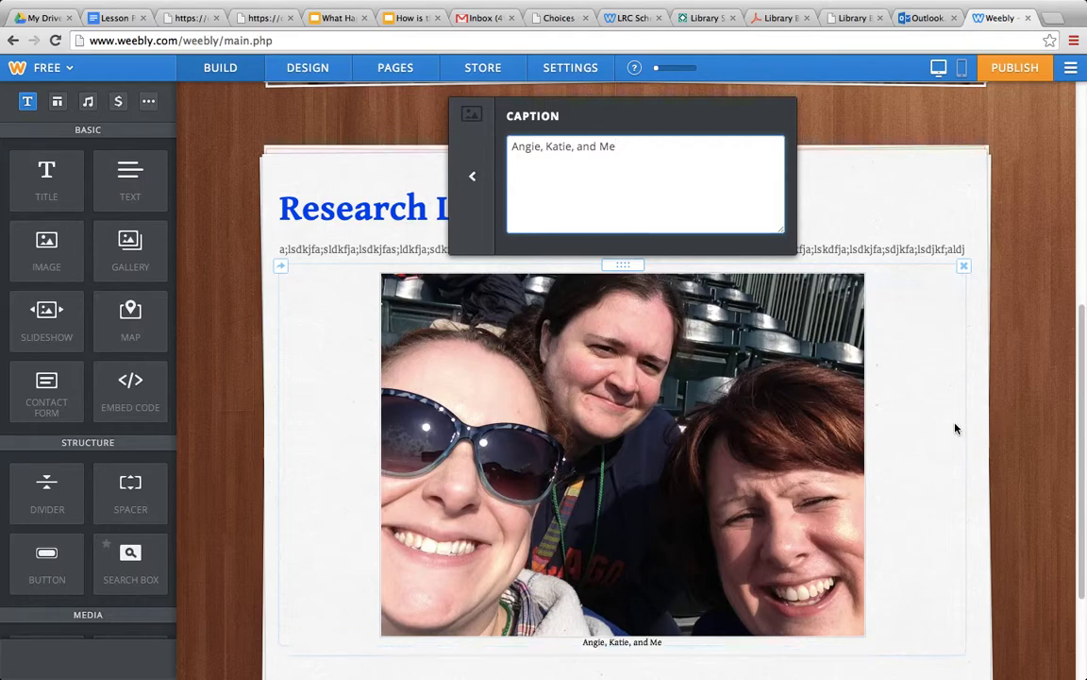
click(473, 179)
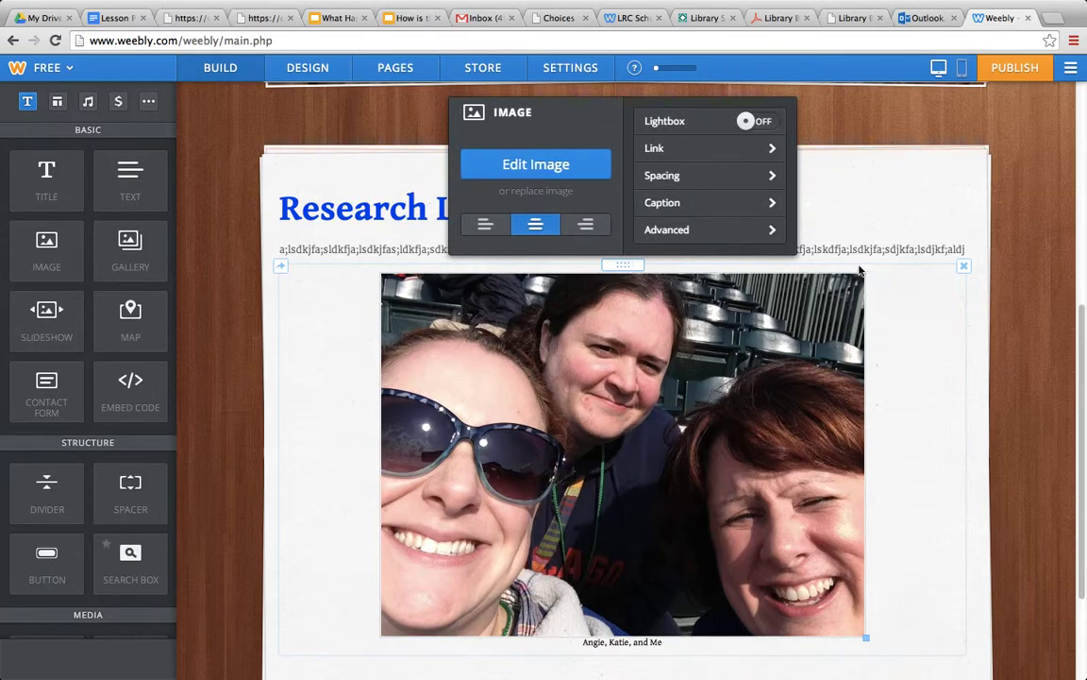
click(1019, 172)
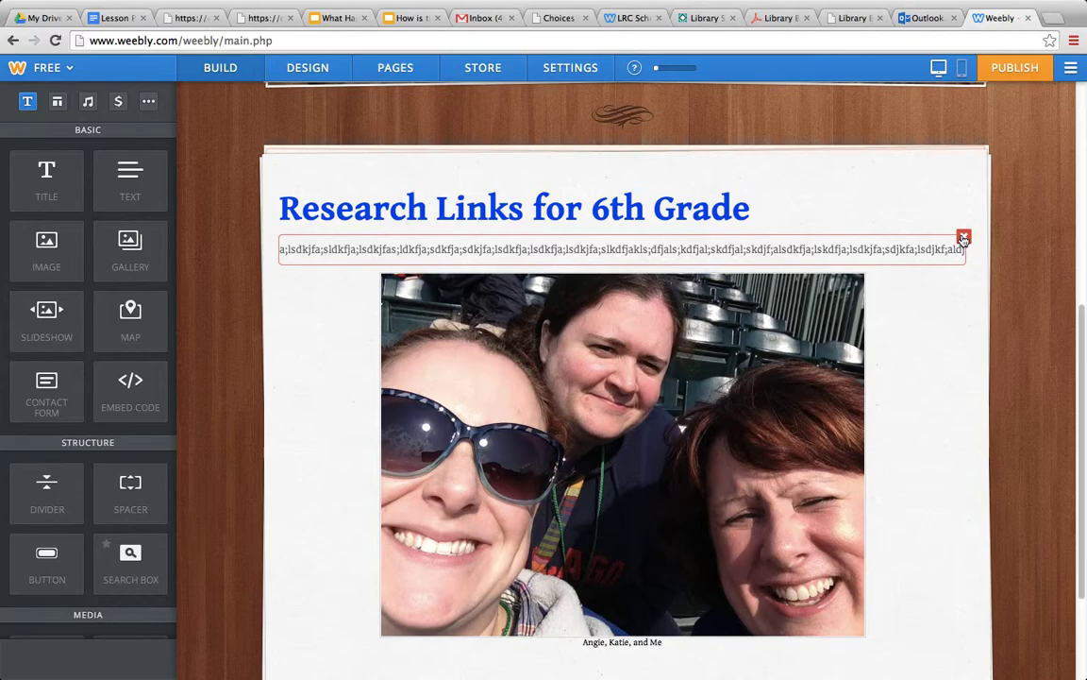
Delete the filler text element between the title and the group photo.
click(964, 237)
click(931, 190)
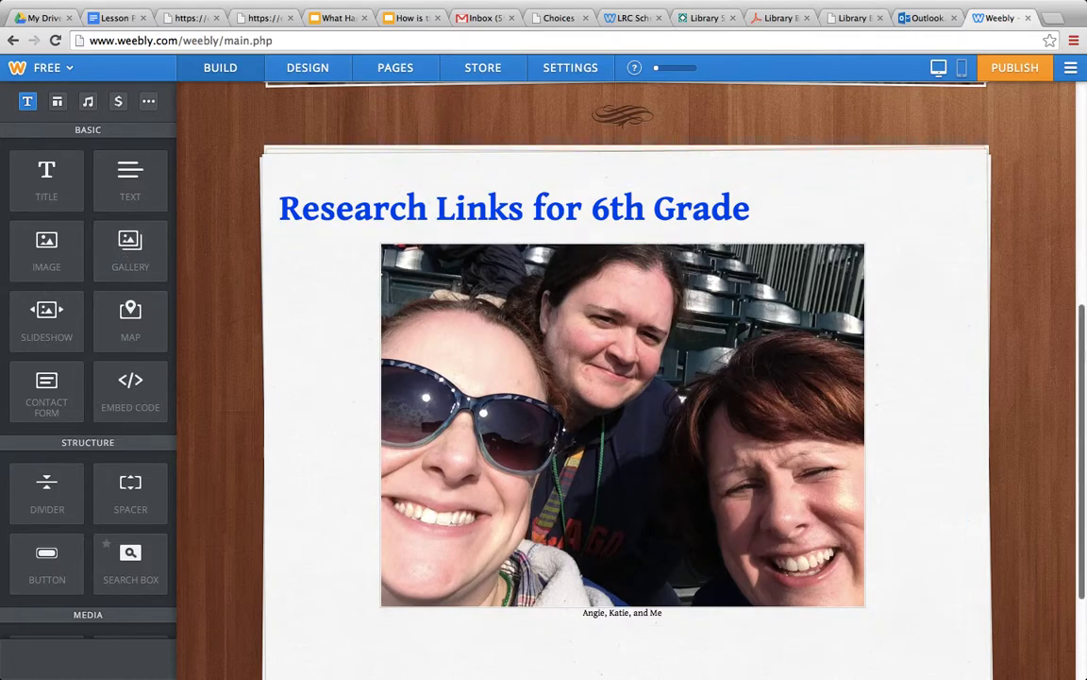
Add a gallery element directly below the captioned group photo.
drag(1079, 357, 1076, 417)
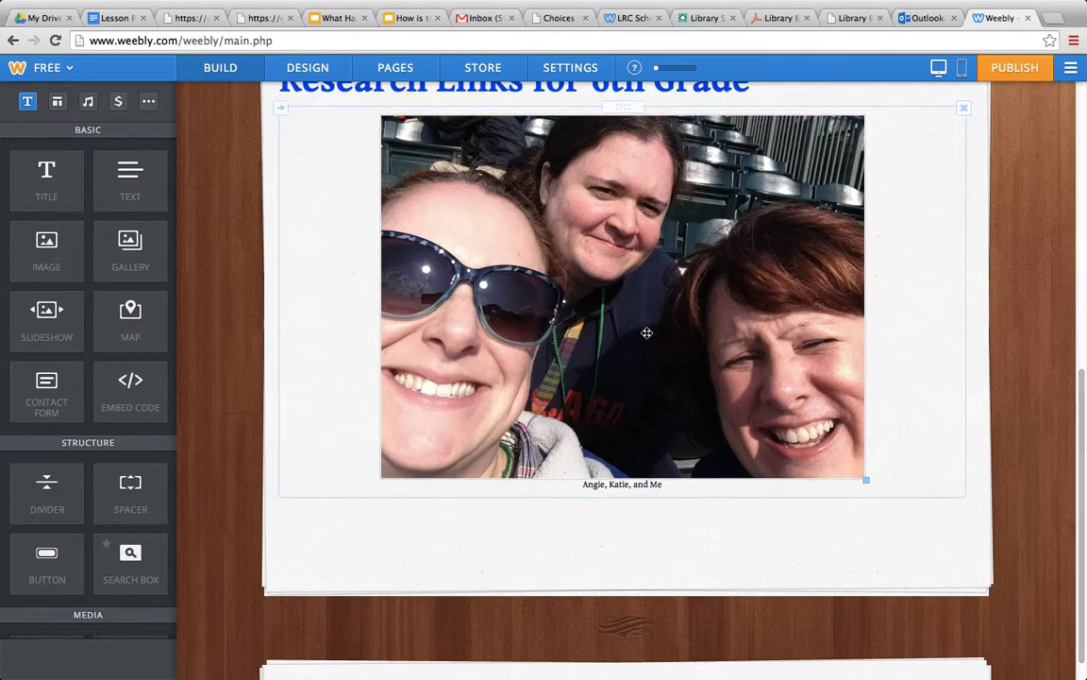
drag(117, 253, 607, 544)
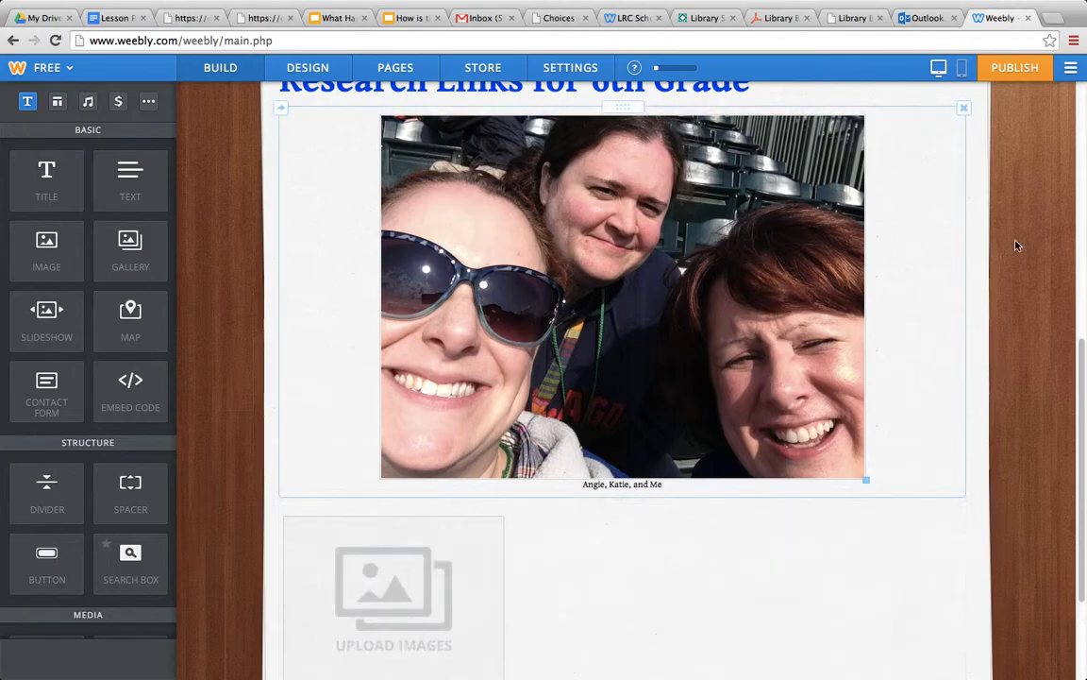
drag(1083, 354, 1080, 431)
Upload the seven photos numbered 1 to 7, dated Aug 27, 2014, from the Pictures folder into the gallery.
click(350, 428)
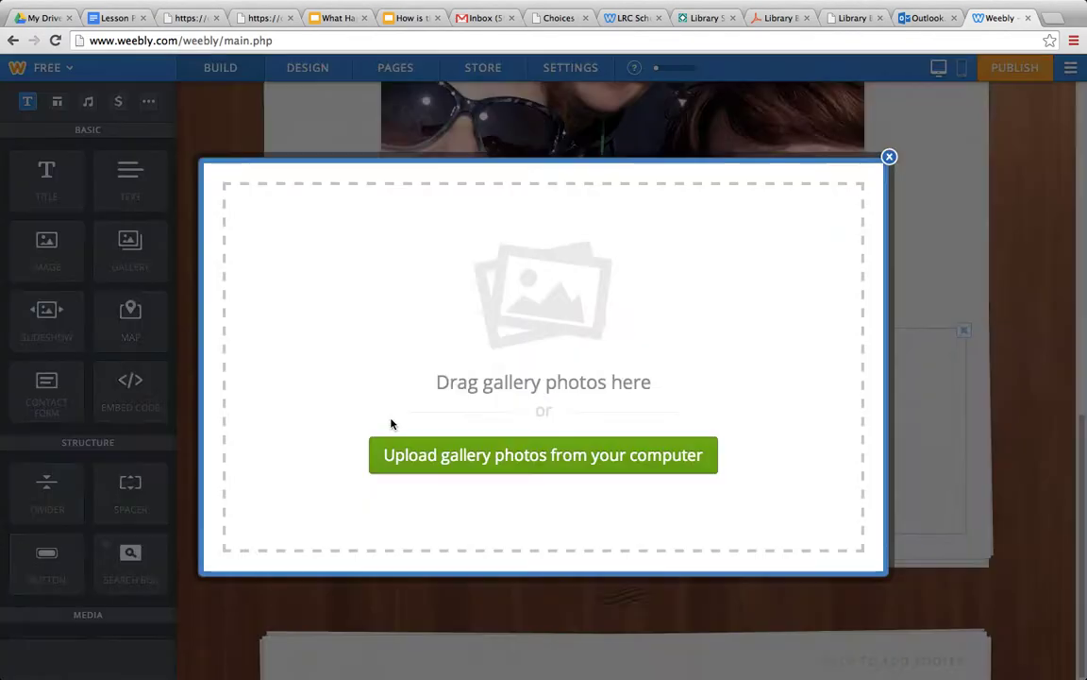
click(440, 455)
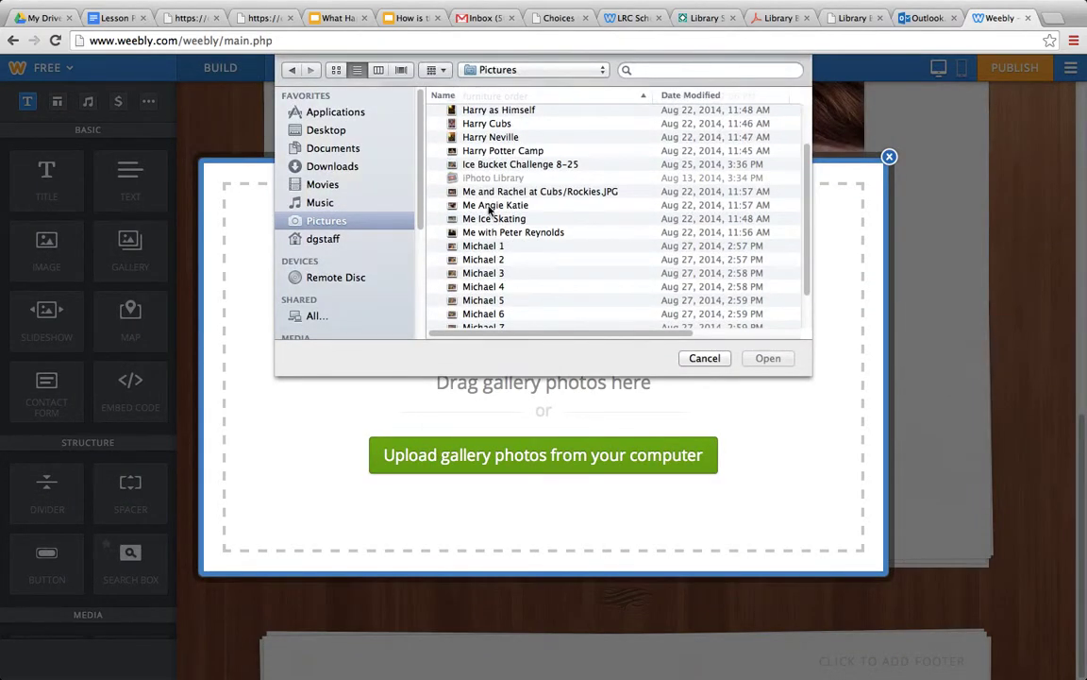
click(502, 247)
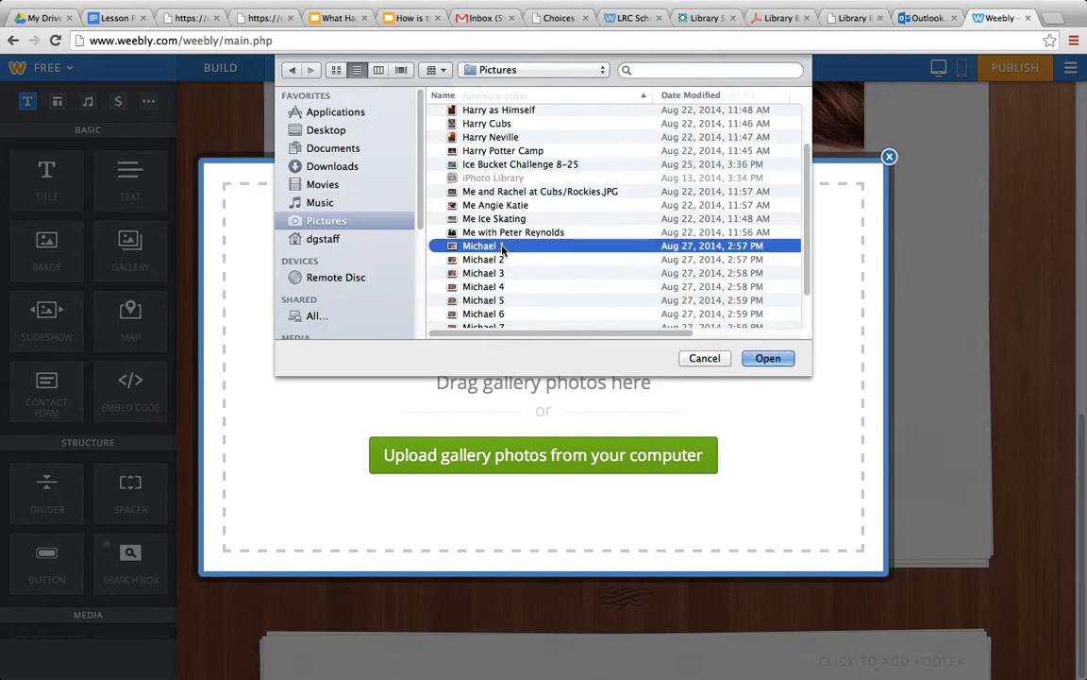
super+click(498, 261)
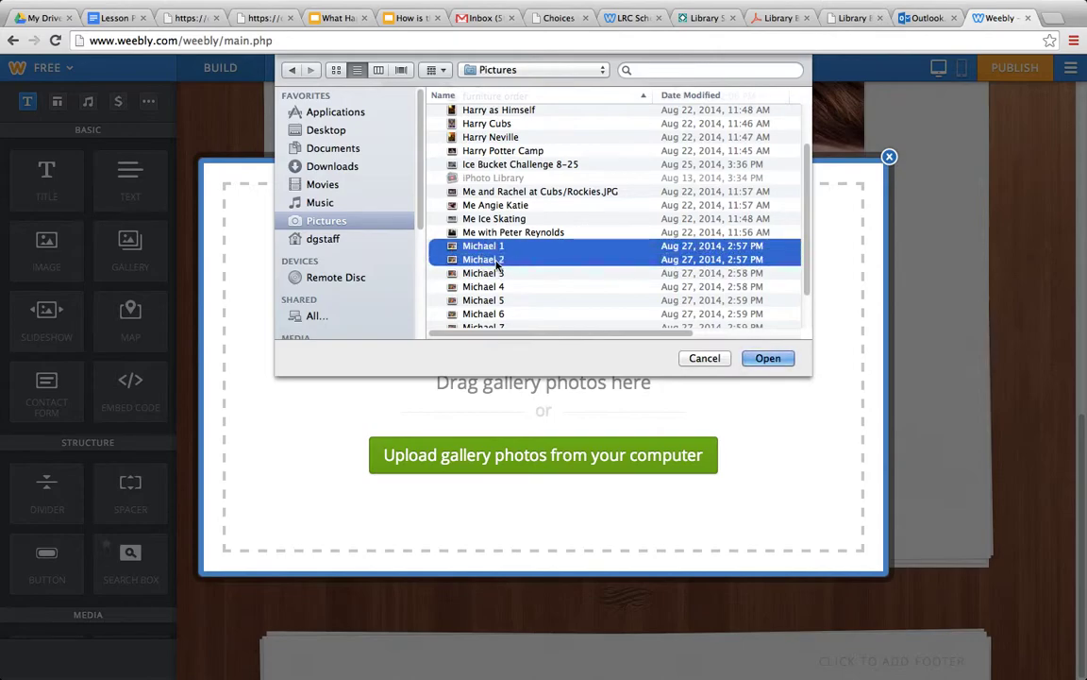
super+click(498, 274)
super+click(498, 287)
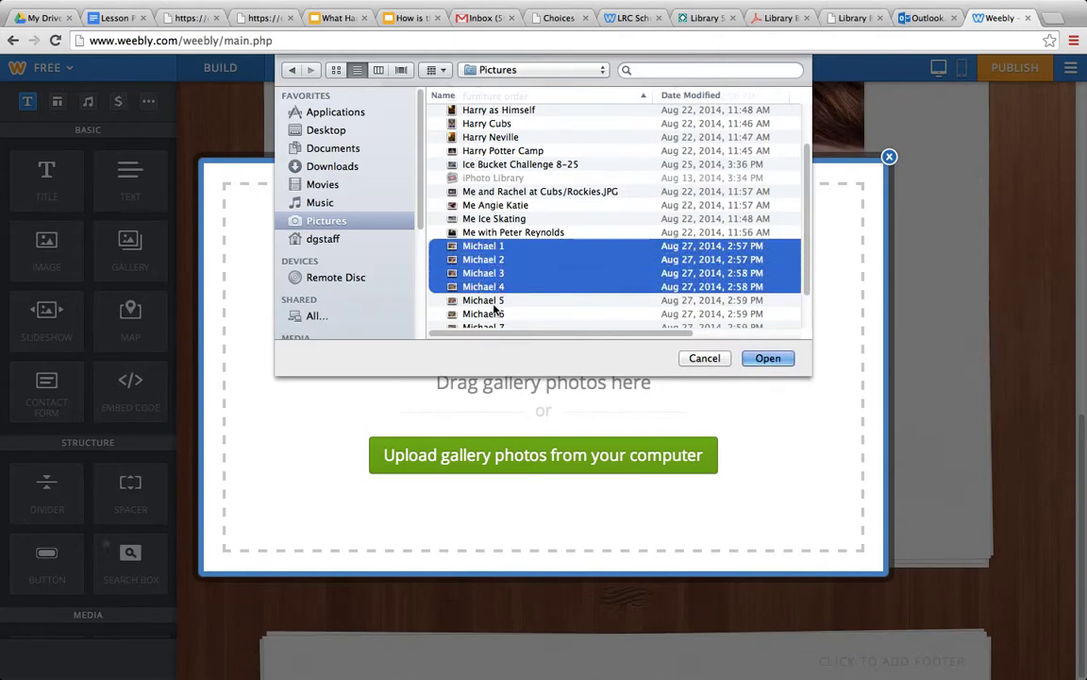
super+click(496, 301)
super+click(496, 314)
super+click(496, 326)
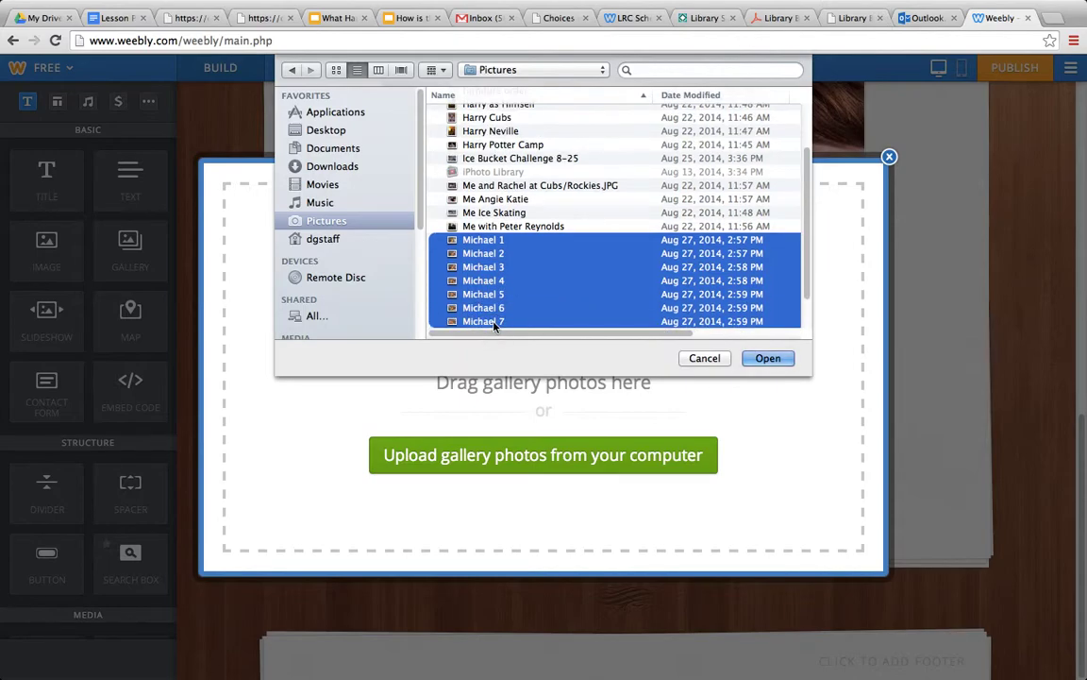
click(767, 359)
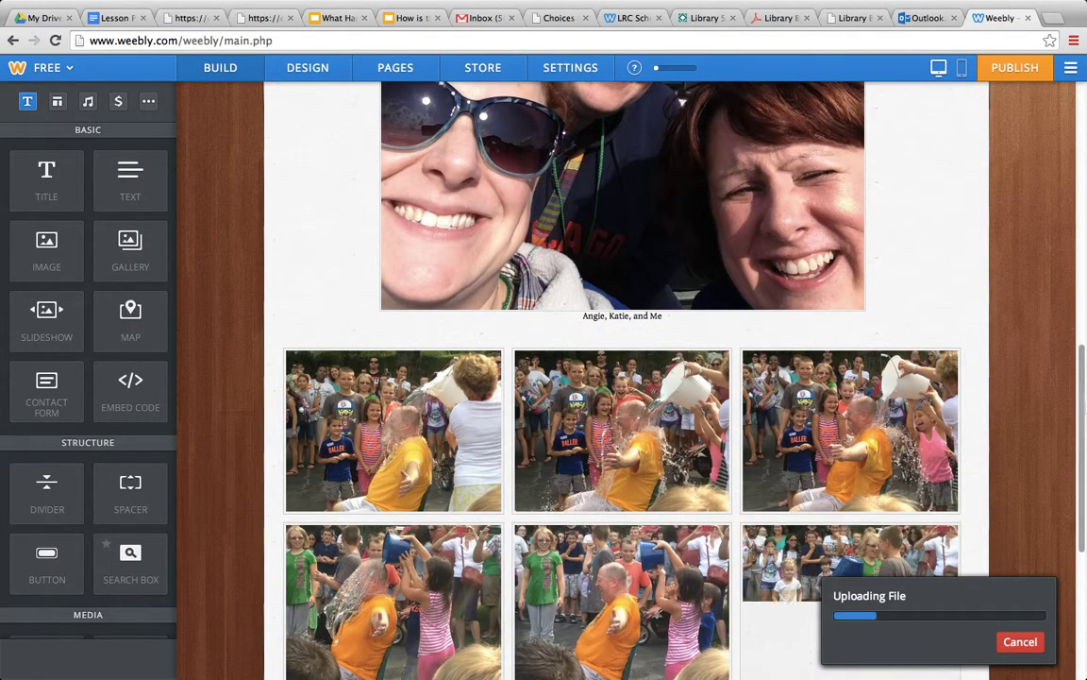
drag(1083, 404, 1071, 510)
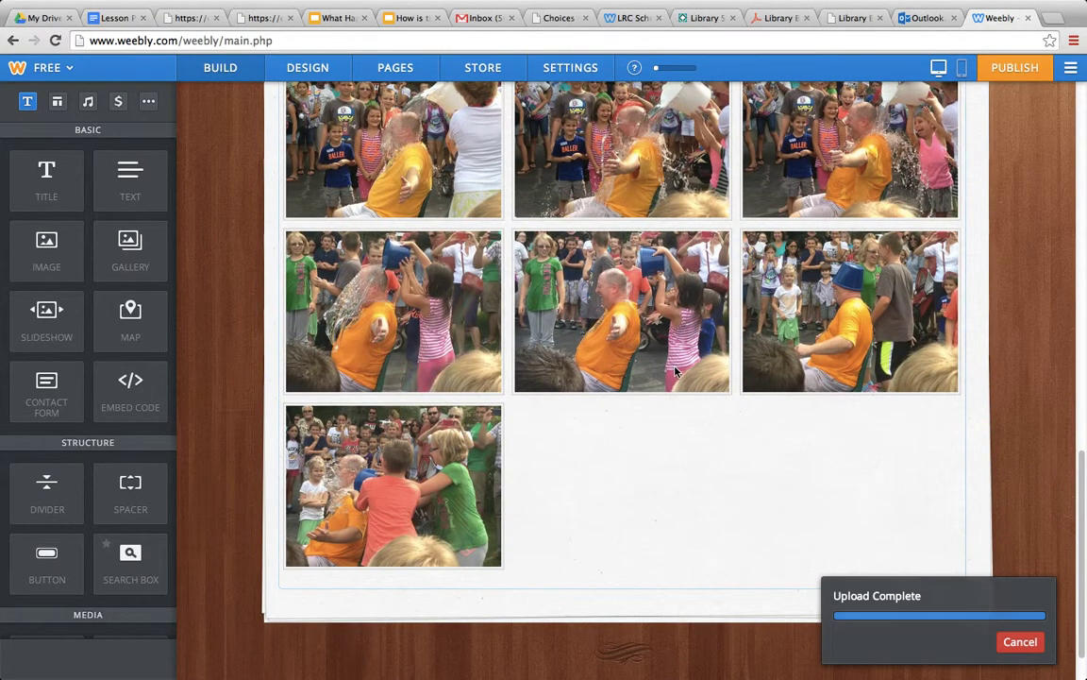
Add a slideshow element directly below the photo gallery, using the Simple Slideshow style.
drag(46, 314, 508, 581)
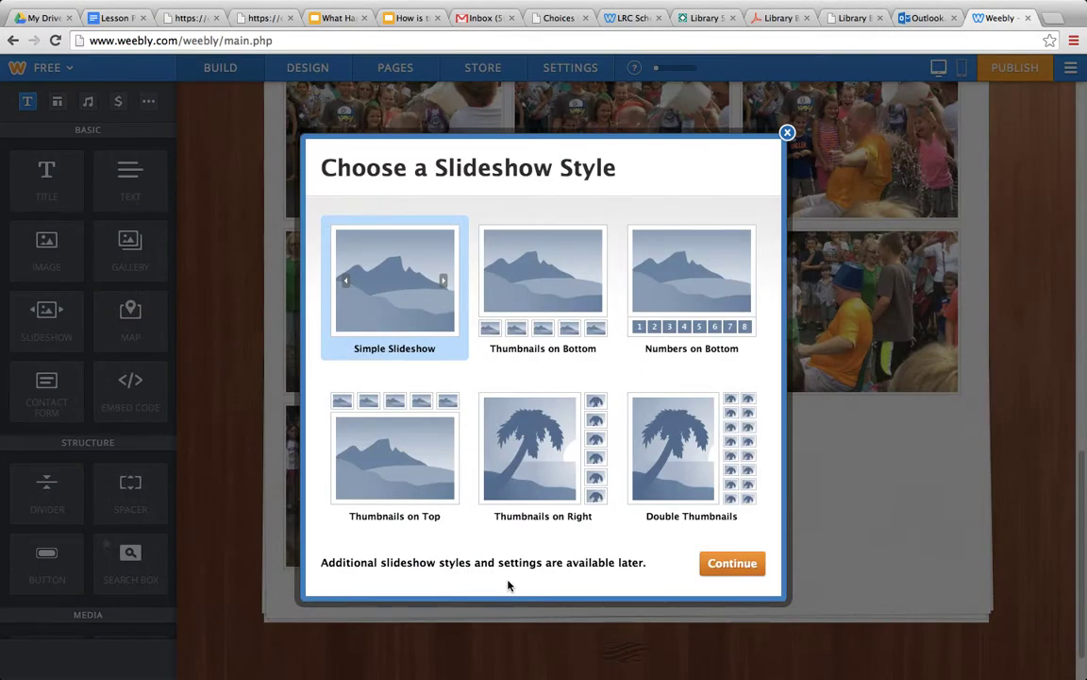
click(565, 247)
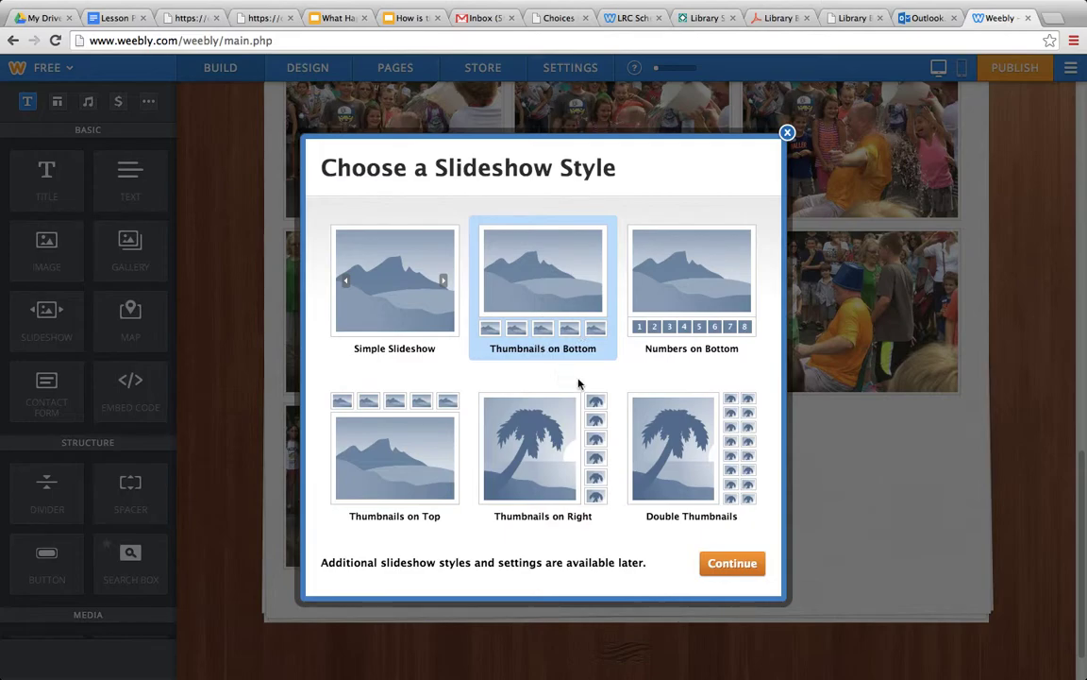
click(369, 285)
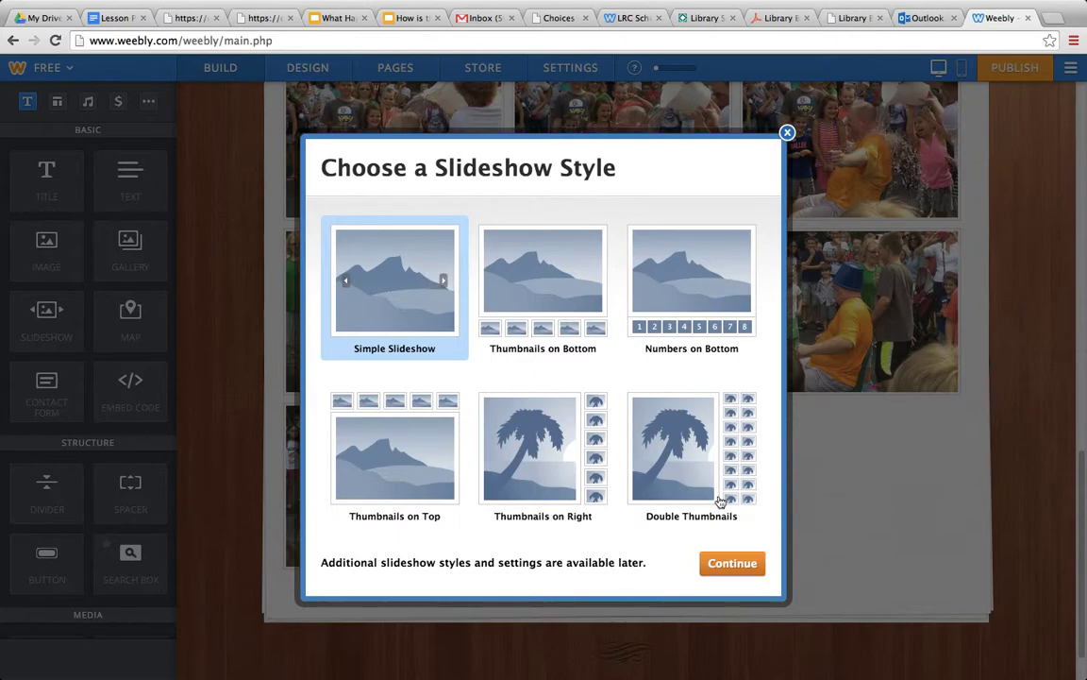
click(716, 563)
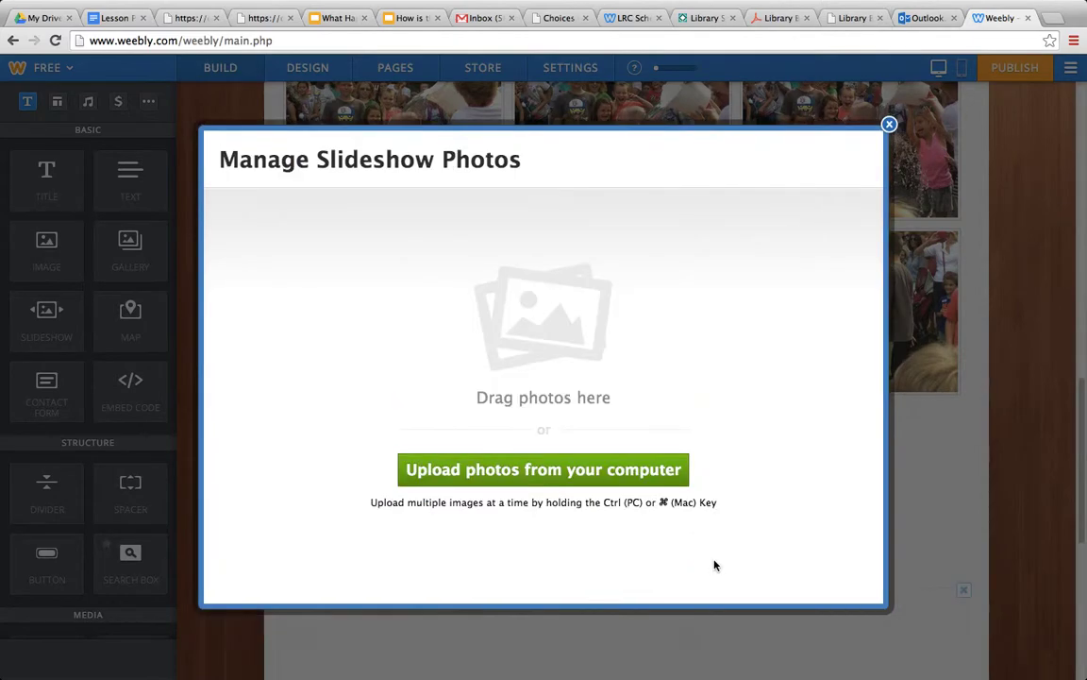
Upload the photos Harry as Himself, Harry Cubs, Harry Neville and Harry Potter Camp from the Pictures folder into the slideshow.
click(621, 474)
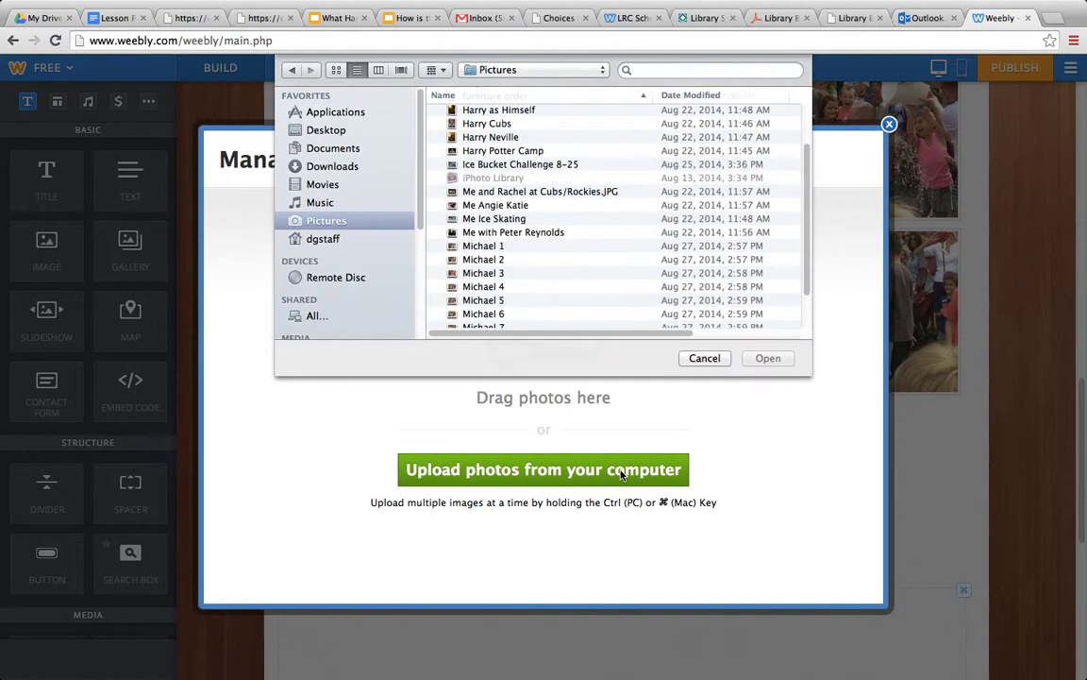
click(508, 111)
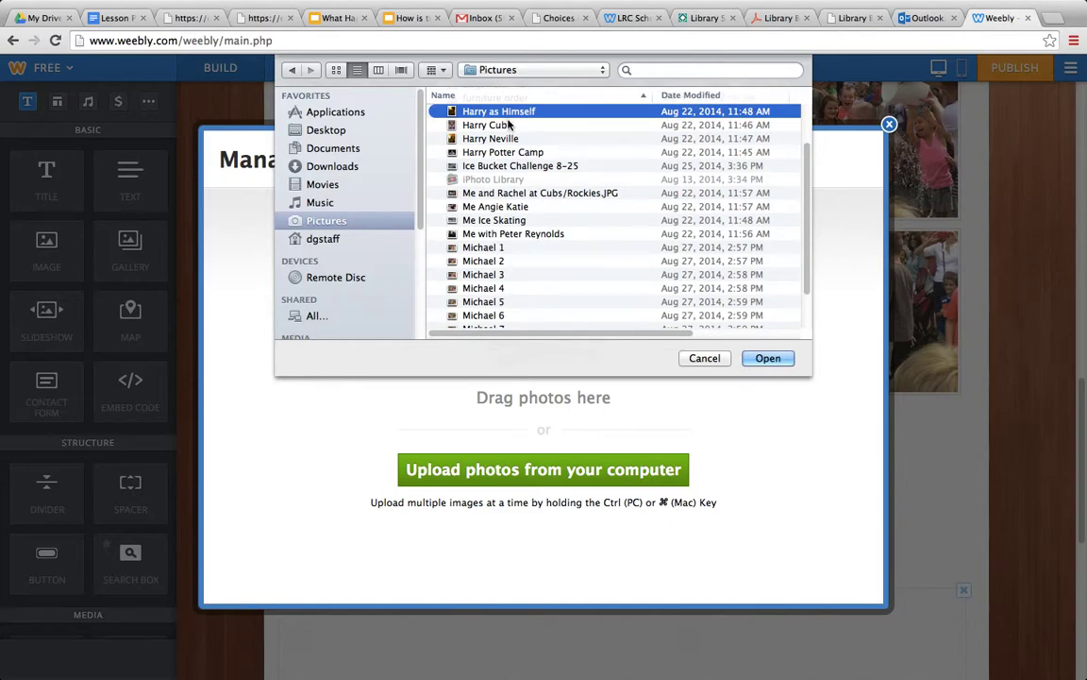
super+click(508, 125)
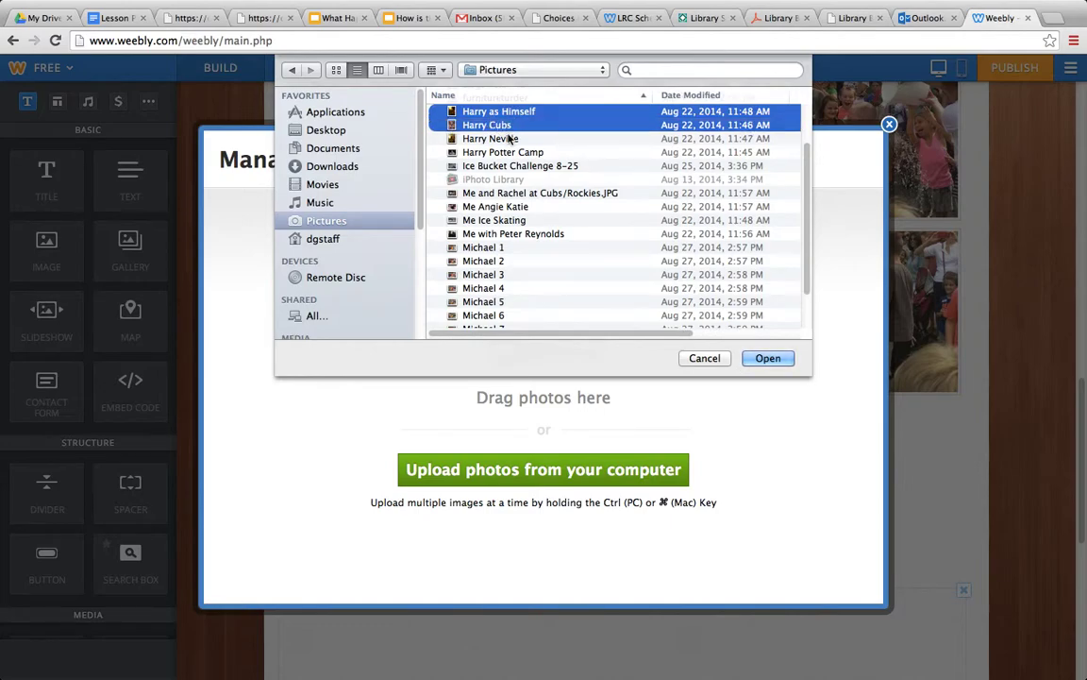
super+click(461, 139)
super+click(461, 152)
click(770, 359)
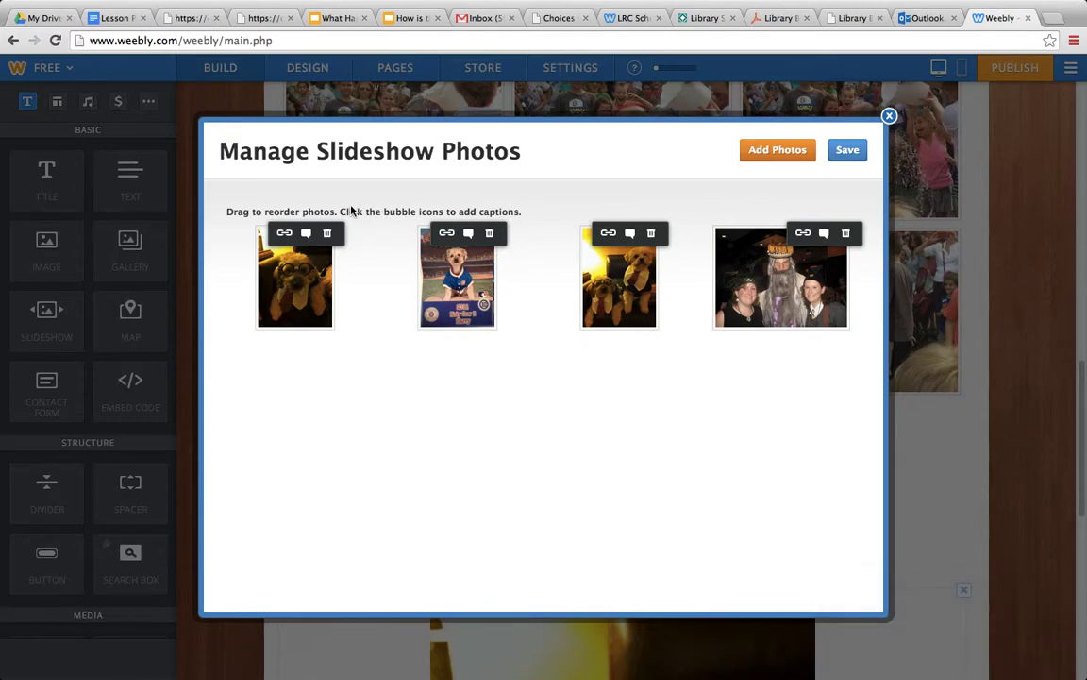
Move the first slideshow photo to third place and save the slideshow without adding captions.
drag(309, 273, 596, 279)
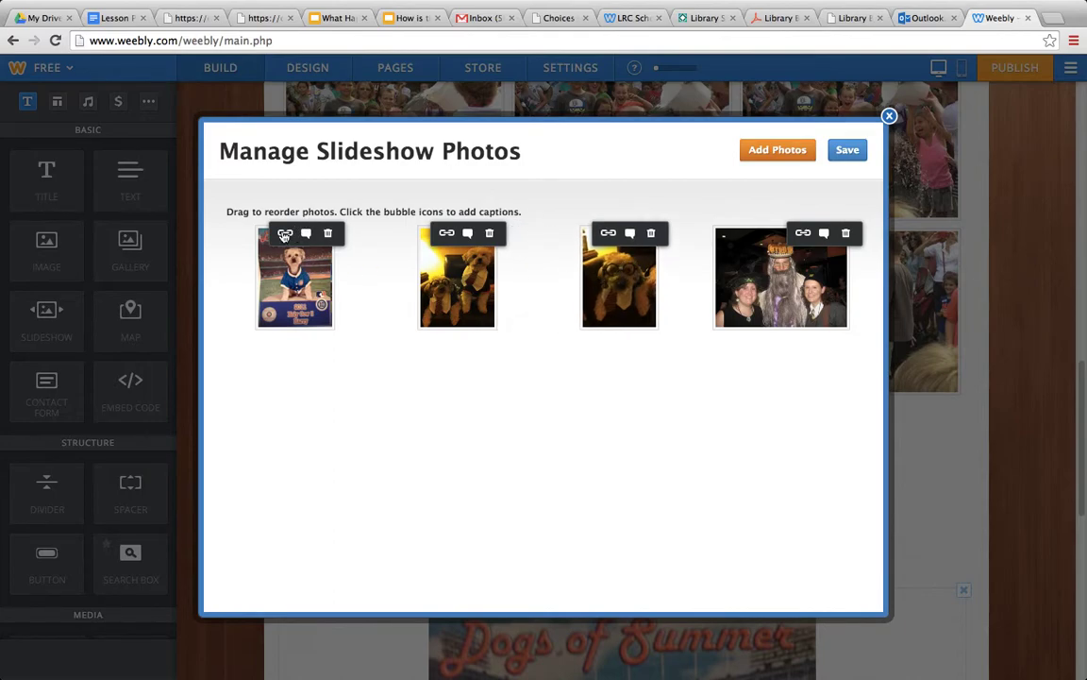
click(306, 234)
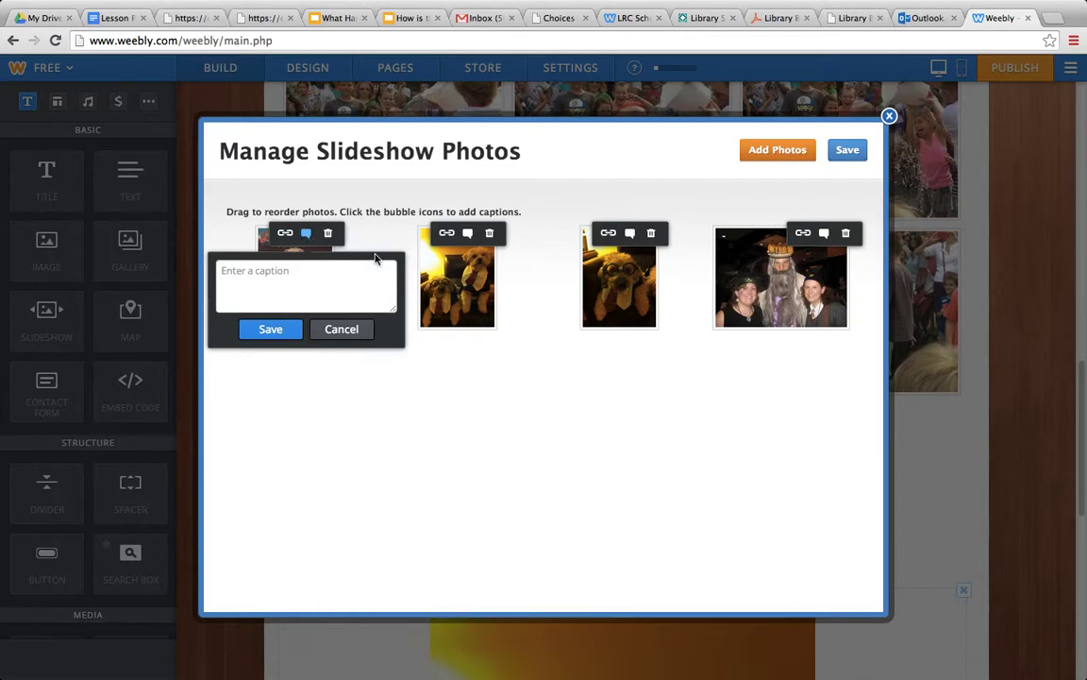
click(337, 327)
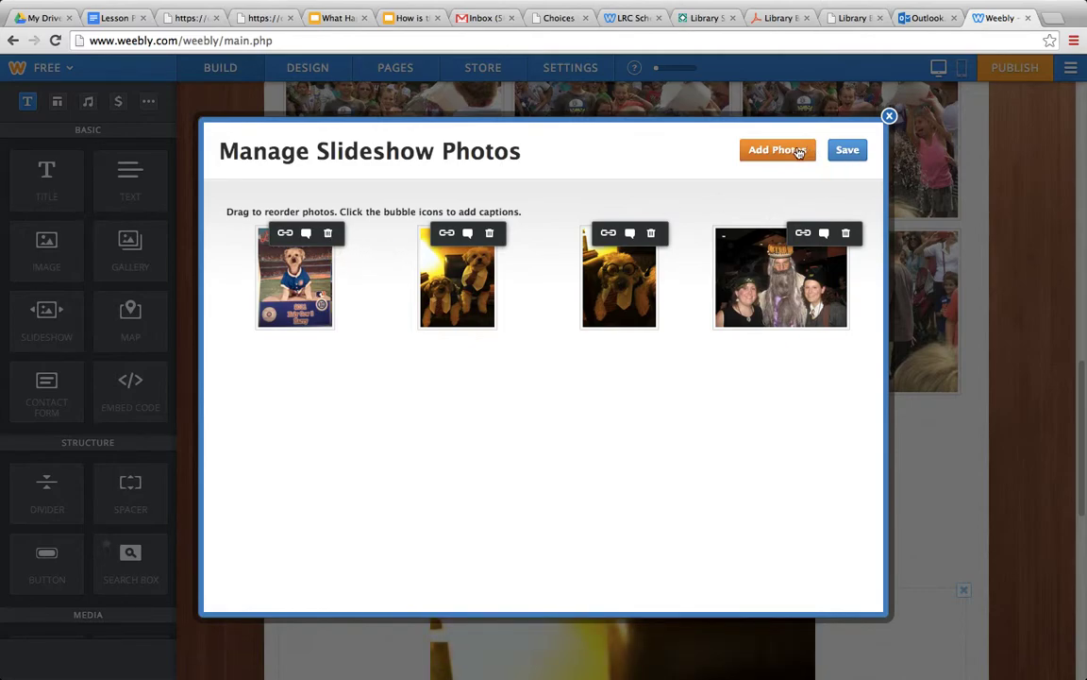
click(847, 151)
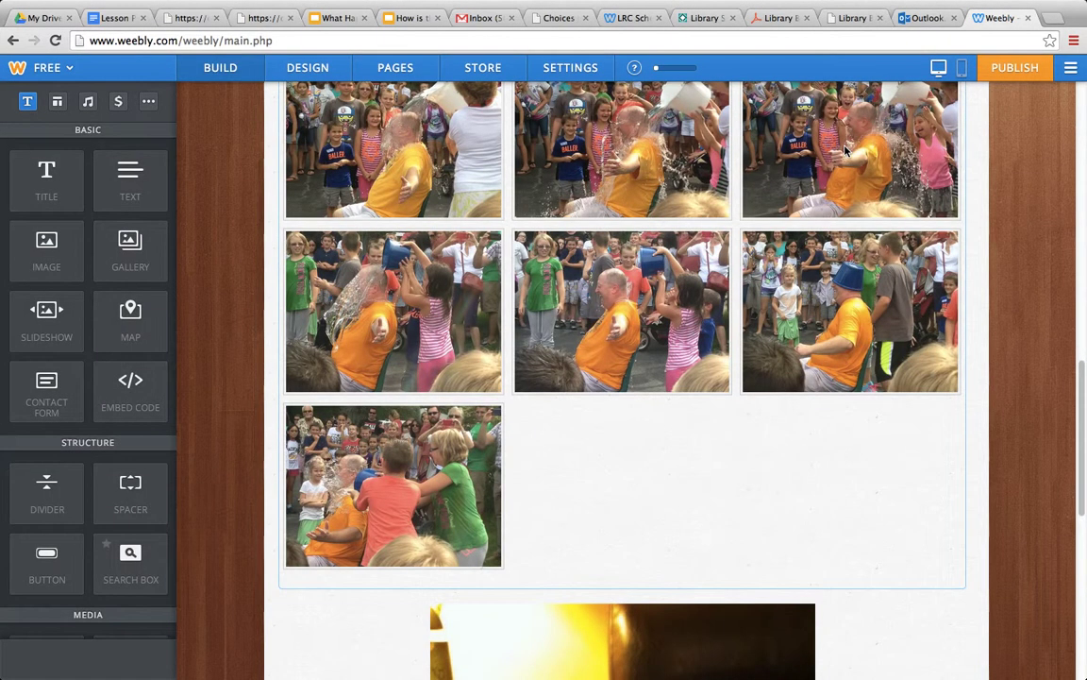
Check the slideshow on the page by advancing it to the next photo.
drag(1077, 371, 1082, 518)
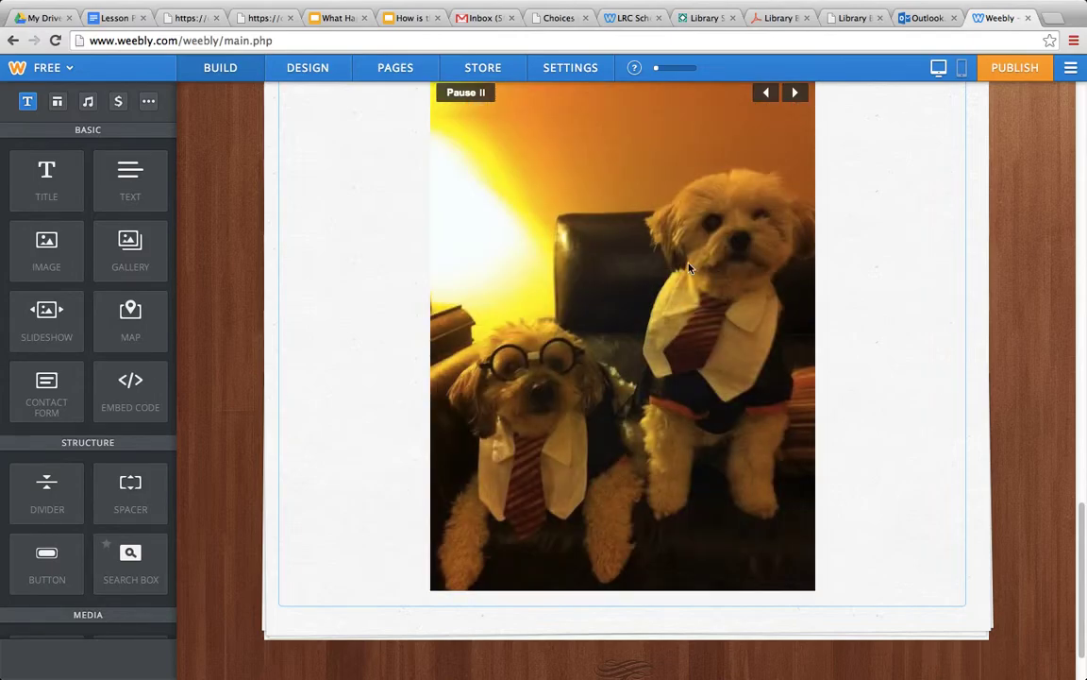
click(796, 93)
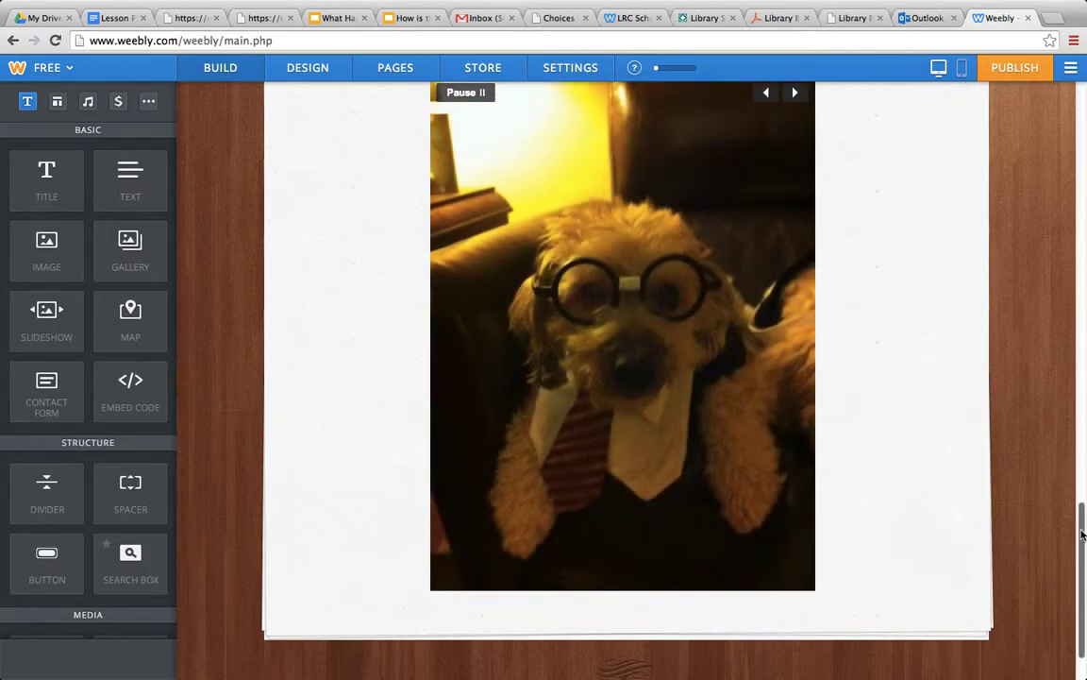
scroll(1081, 566, down, 2)
Insert a divider and, below it, a spacer between the photo gallery and the slideshow.
drag(1079, 597, 1058, 420)
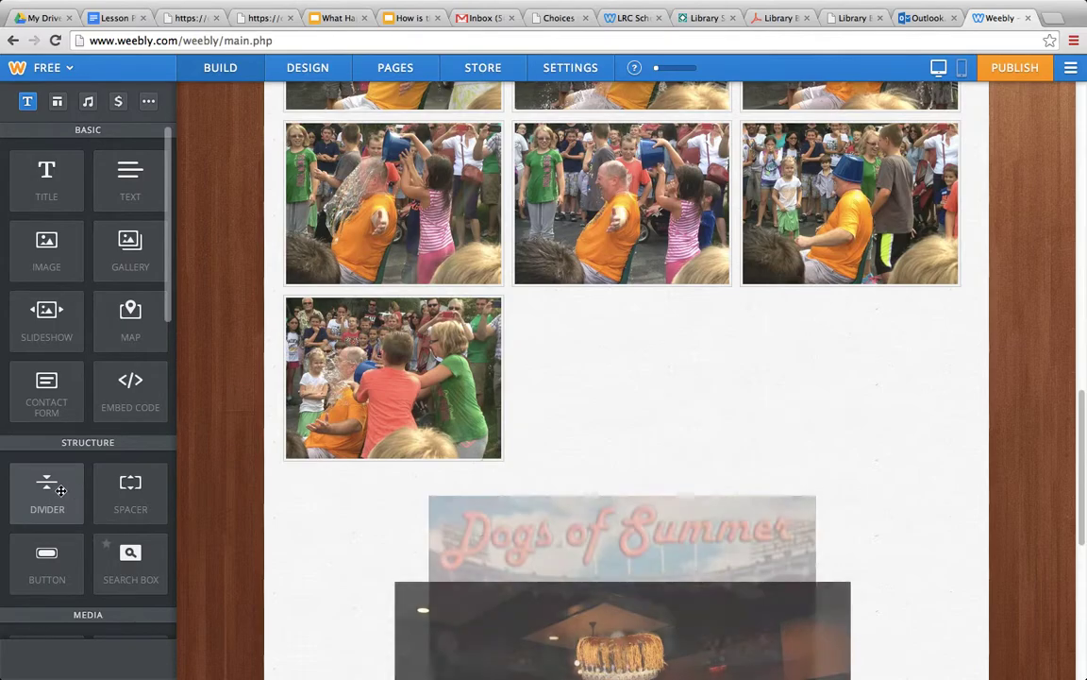
drag(61, 489, 413, 485)
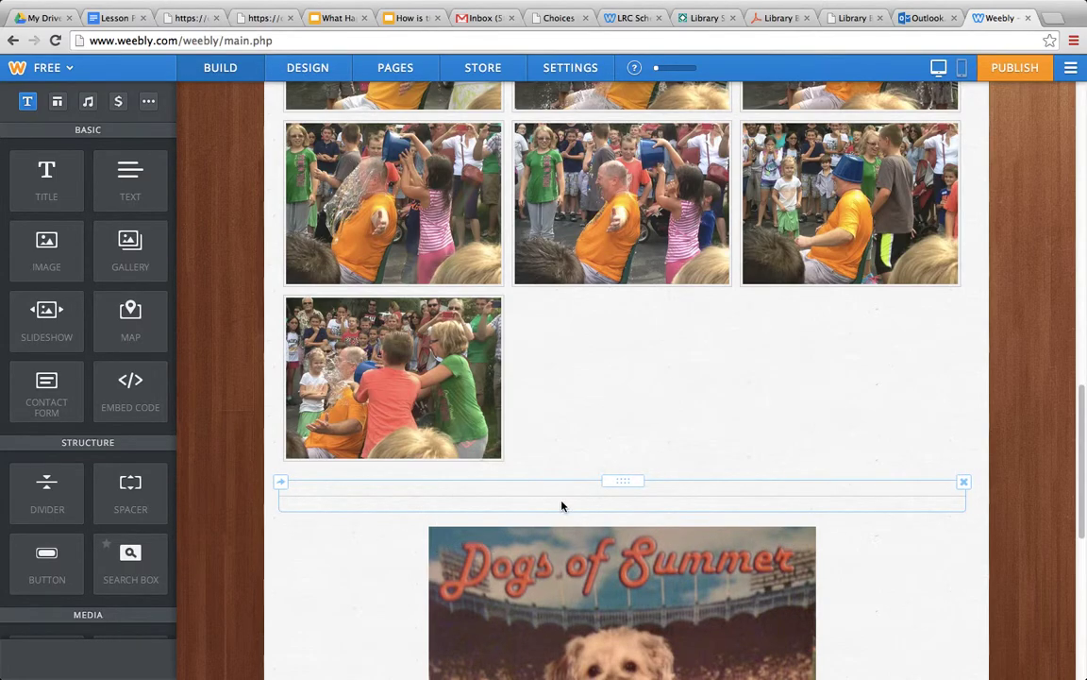
drag(127, 496, 437, 522)
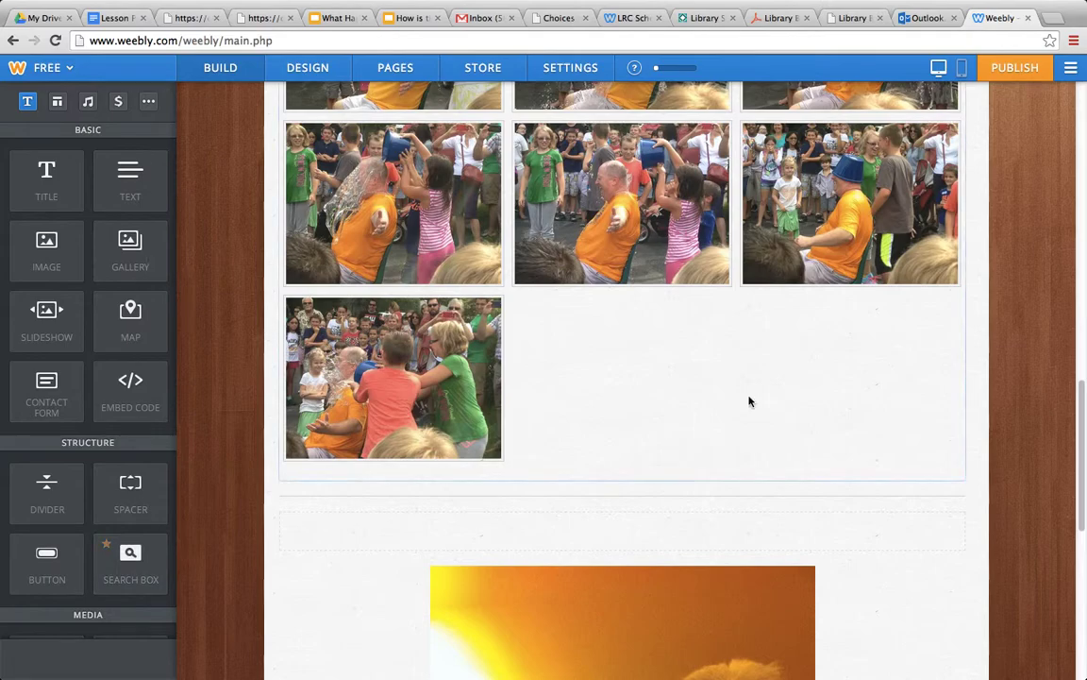
Add a YouTube element directly below the slideshow at the end of the page.
scroll(1080, 437, down, 3)
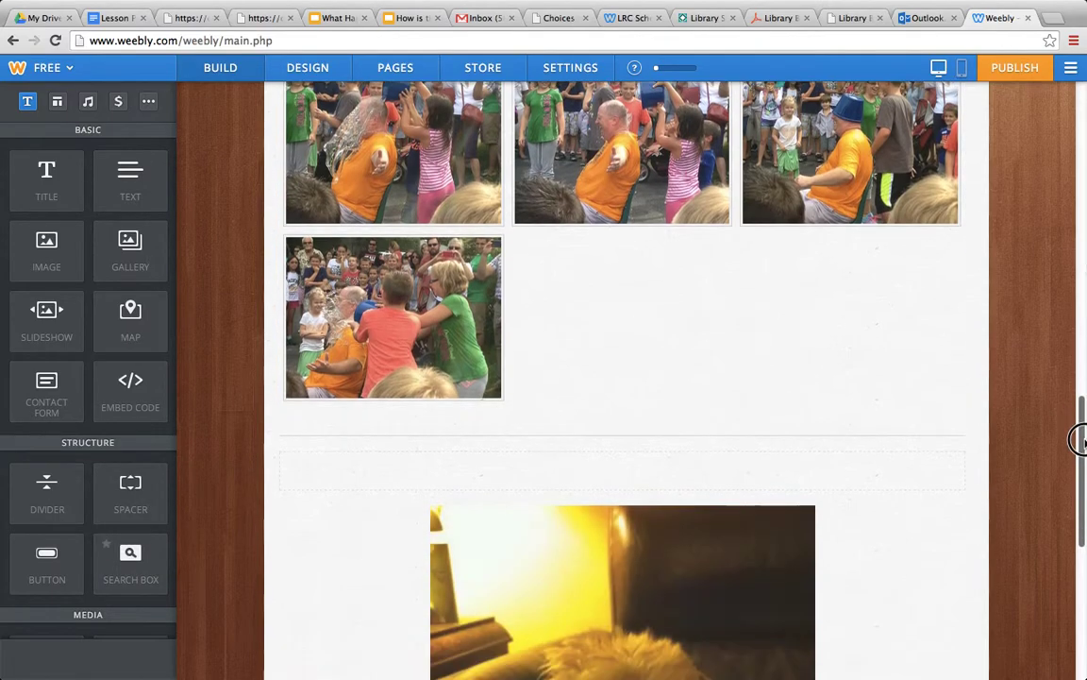
scroll(1079, 442, up, 1)
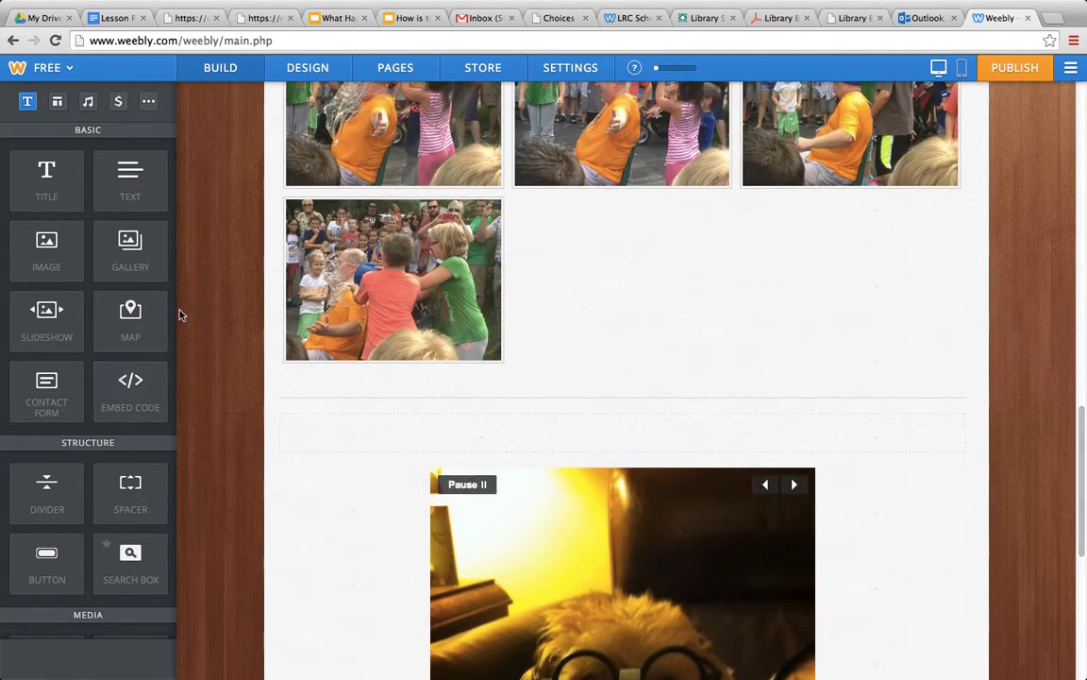
scroll(160, 377, down, 5)
drag(159, 390, 157, 453)
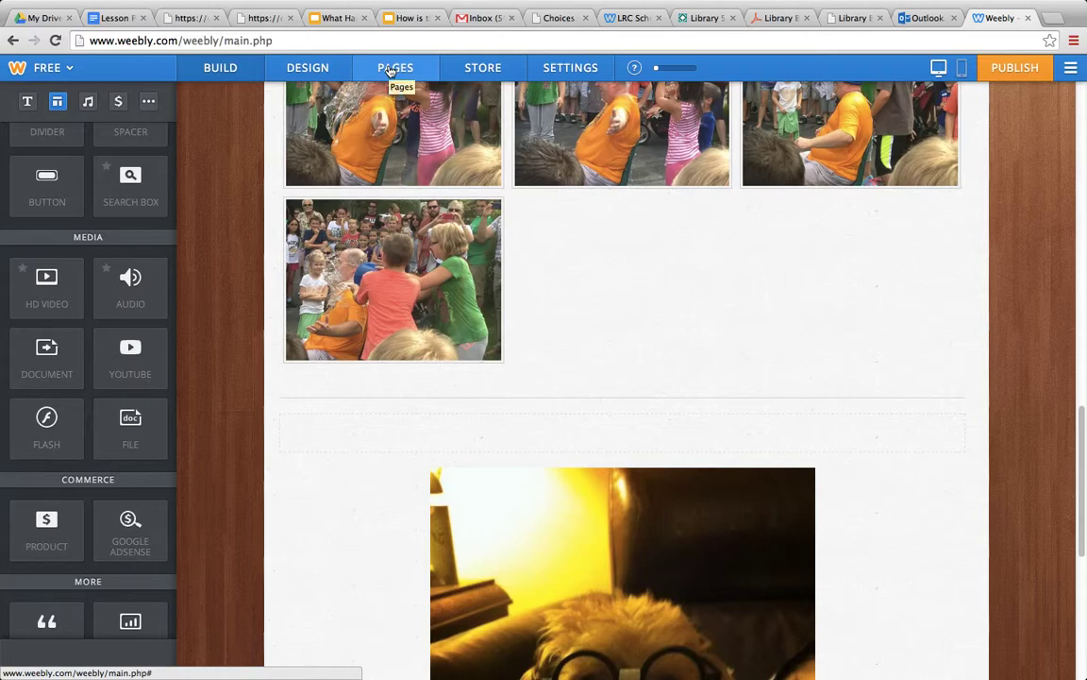
drag(1083, 437, 1083, 579)
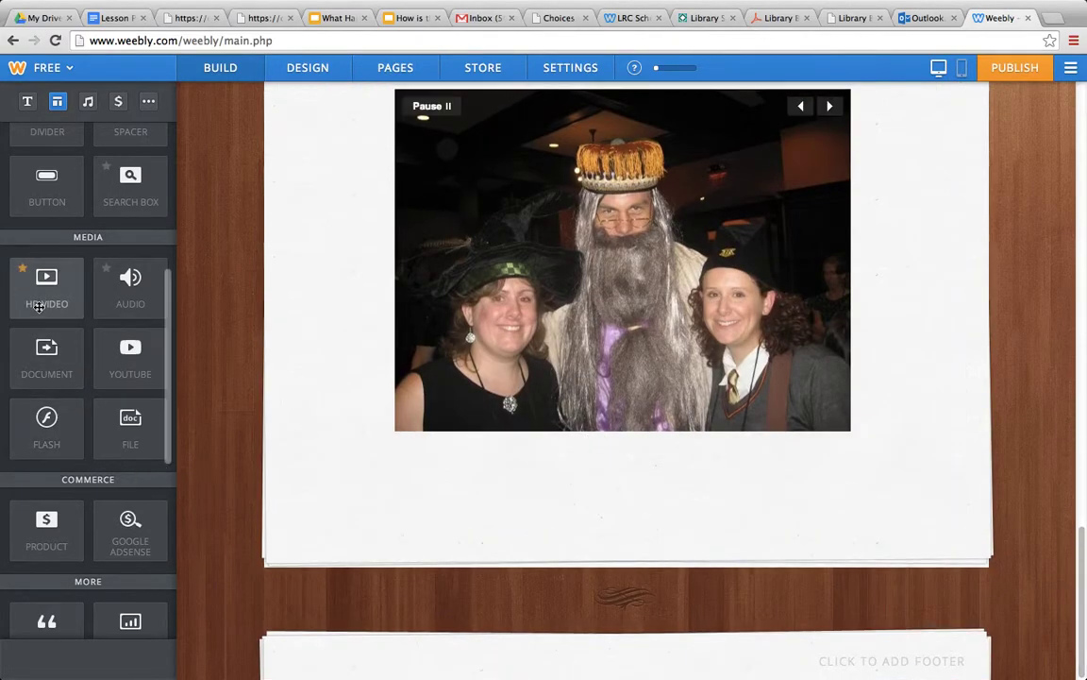
drag(121, 361, 477, 529)
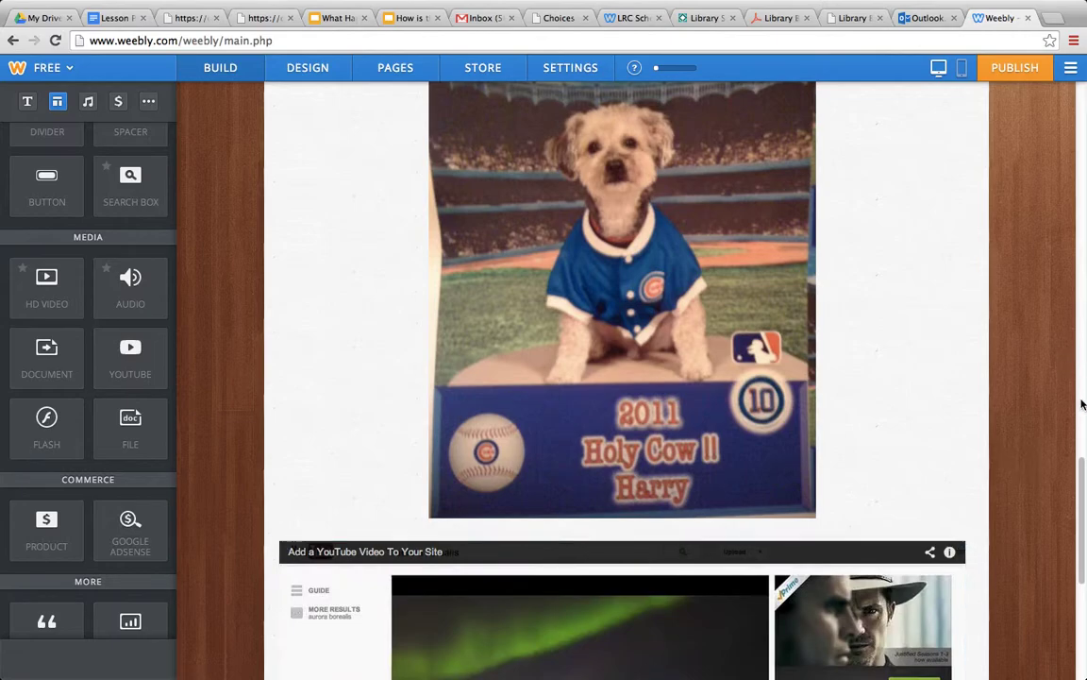
scroll(1079, 574, down, 3)
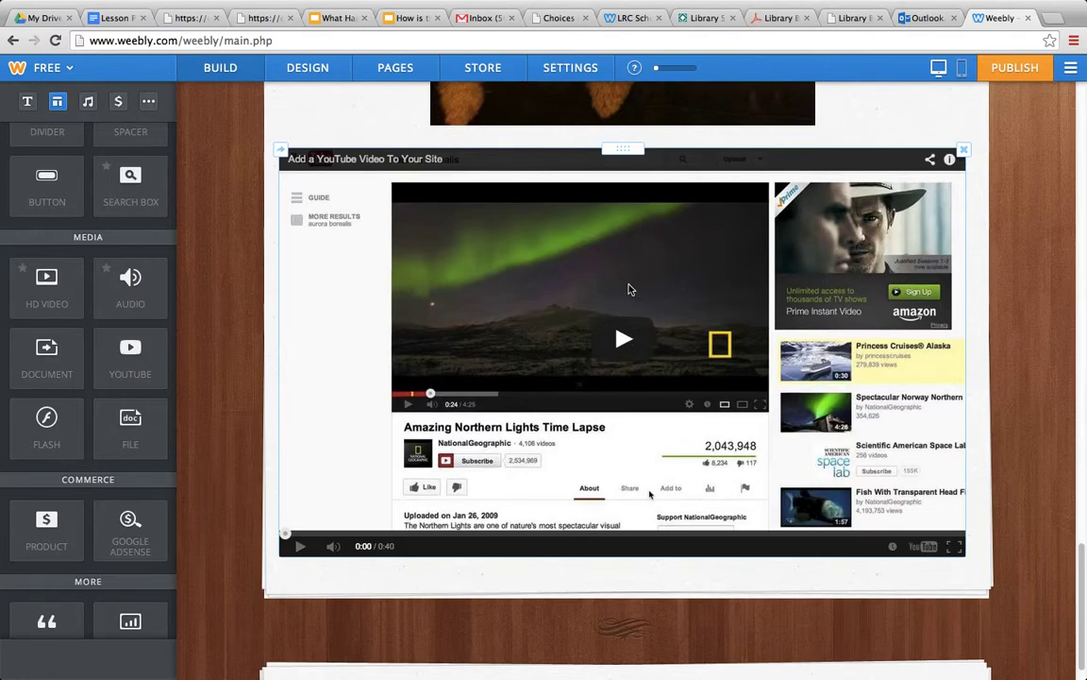
For the YouTube element's URL, copy the address of the "How Do You Dewey?" video linked in the "How is the Library Organized?" presentation.
click(626, 349)
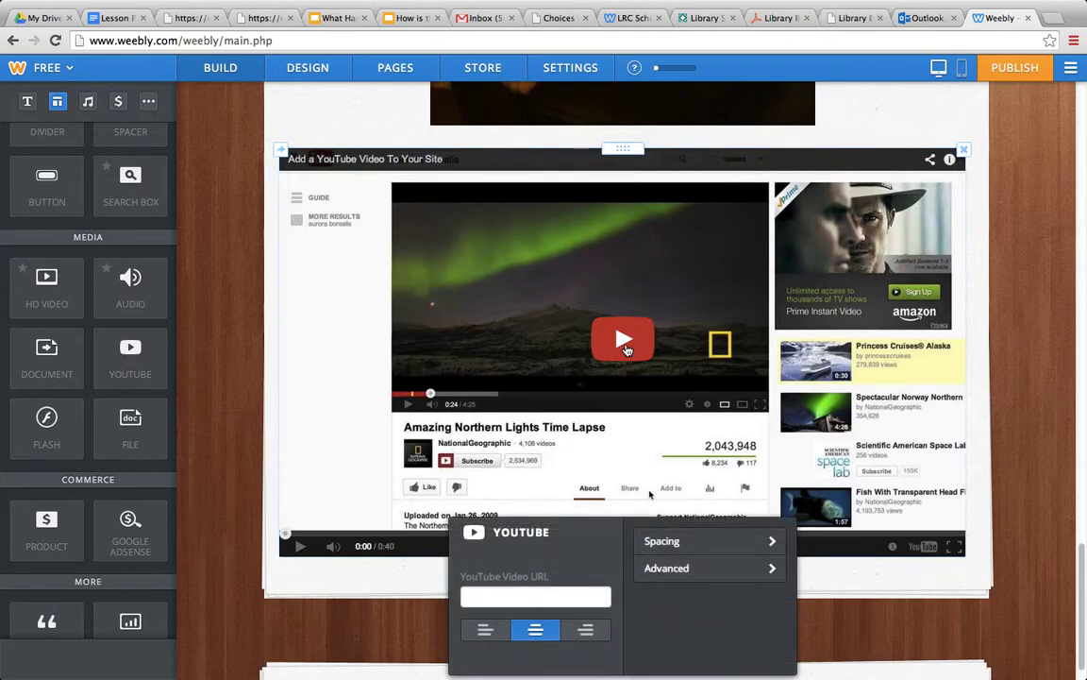
click(491, 596)
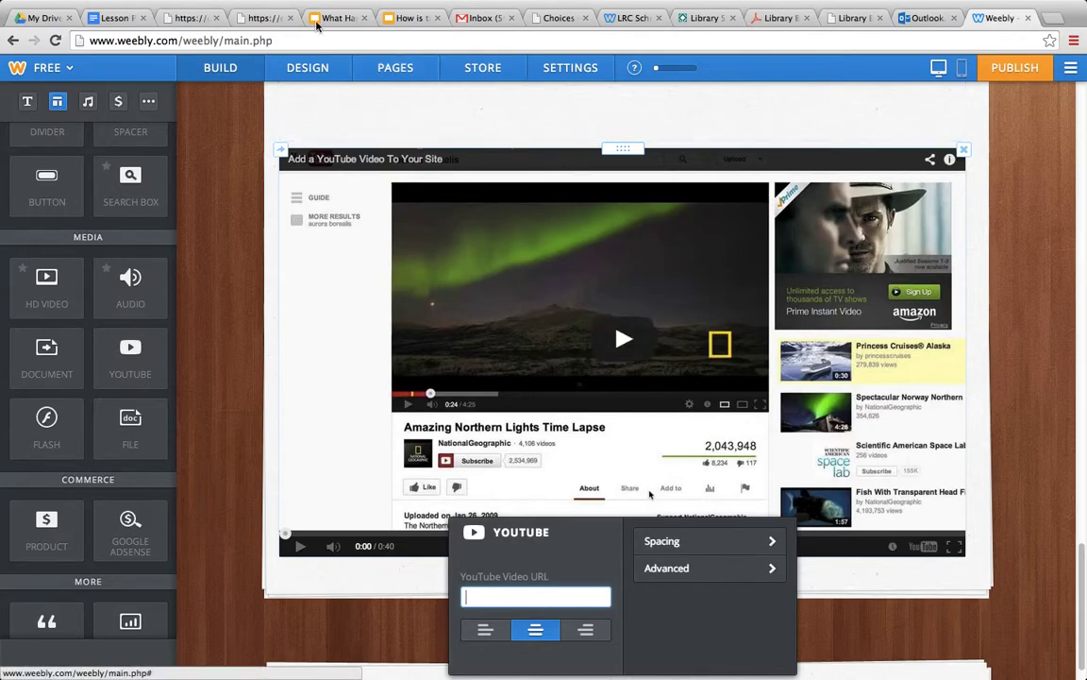
click(397, 19)
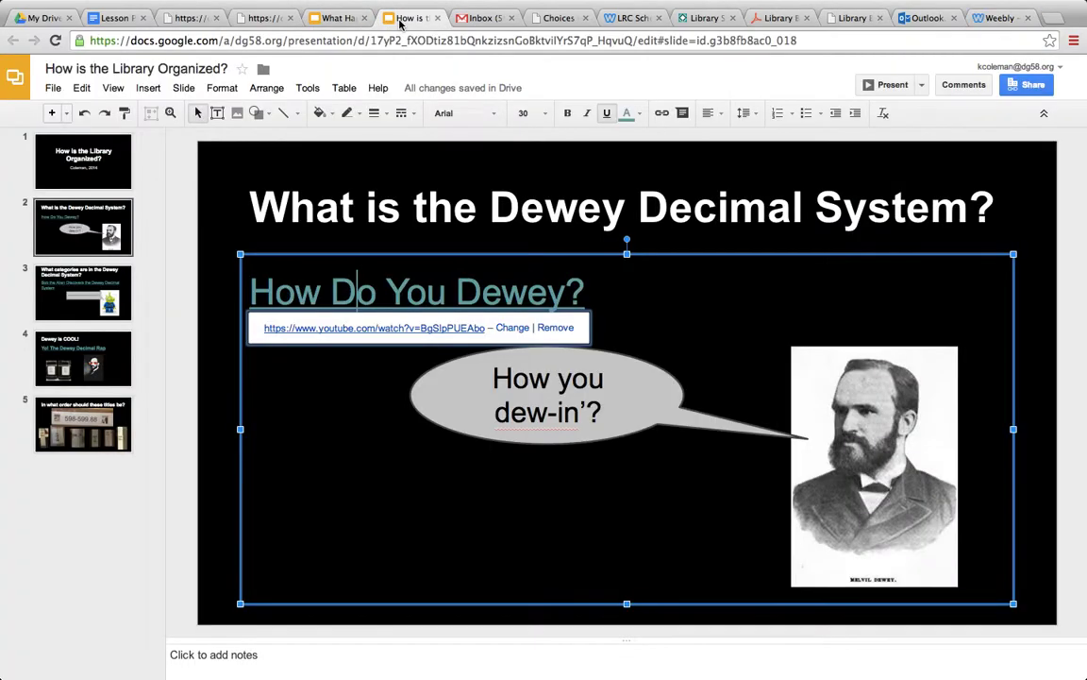
click(275, 331)
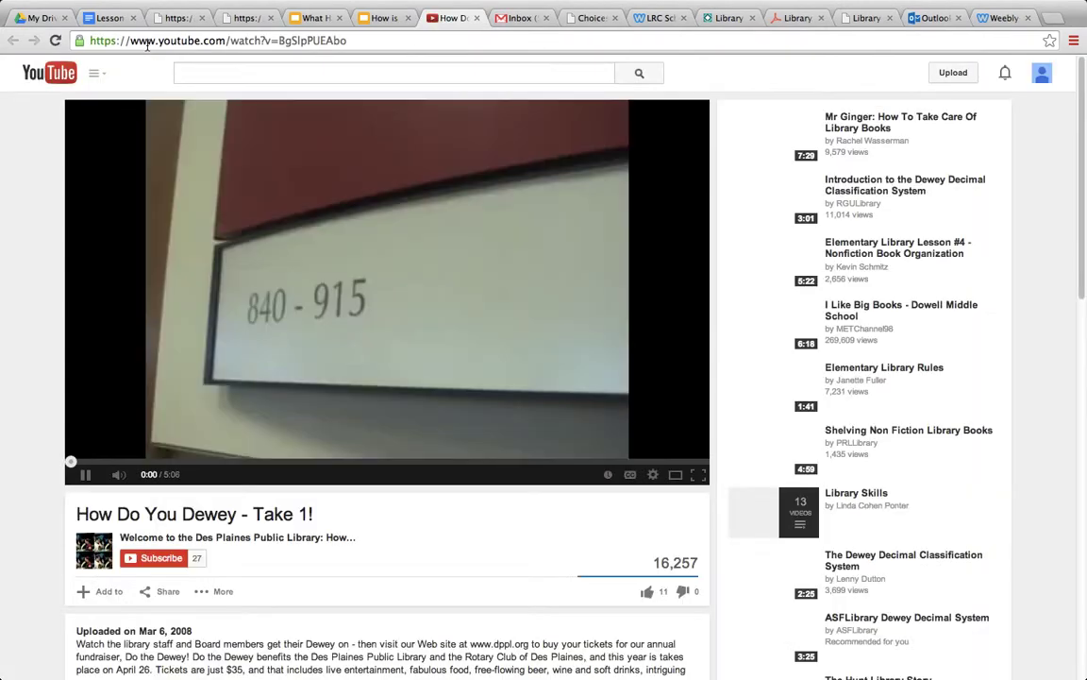
click(146, 44)
right_click(148, 44)
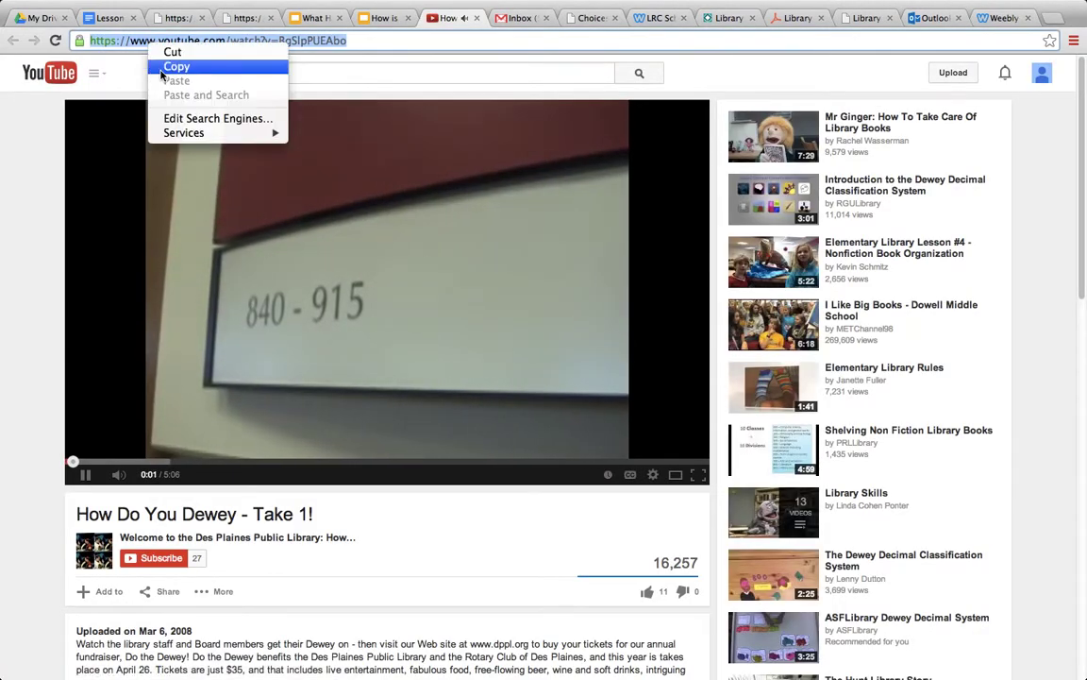
click(161, 66)
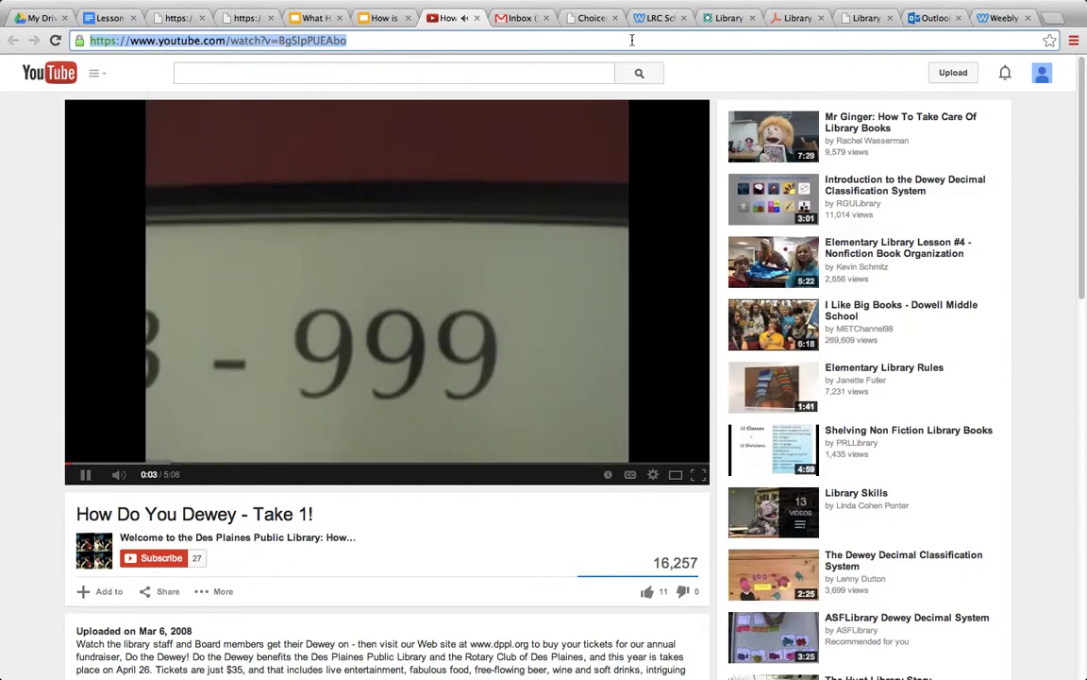
Return to the Weebly editor and set the YouTube element's video URL to the copied address.
click(991, 18)
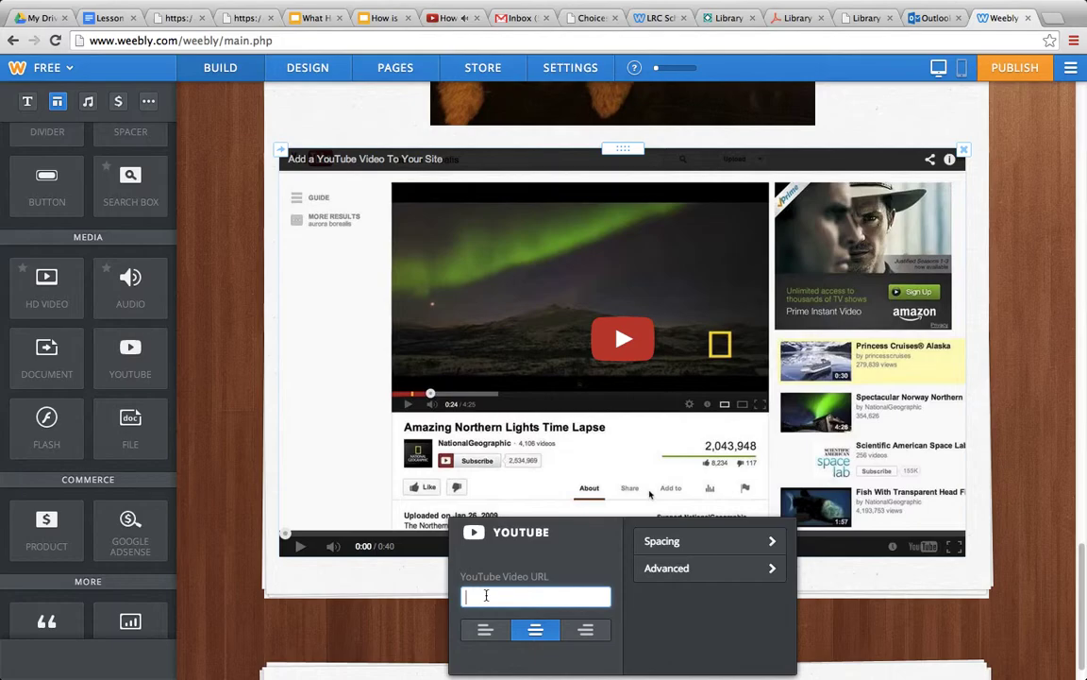
key(super+v)
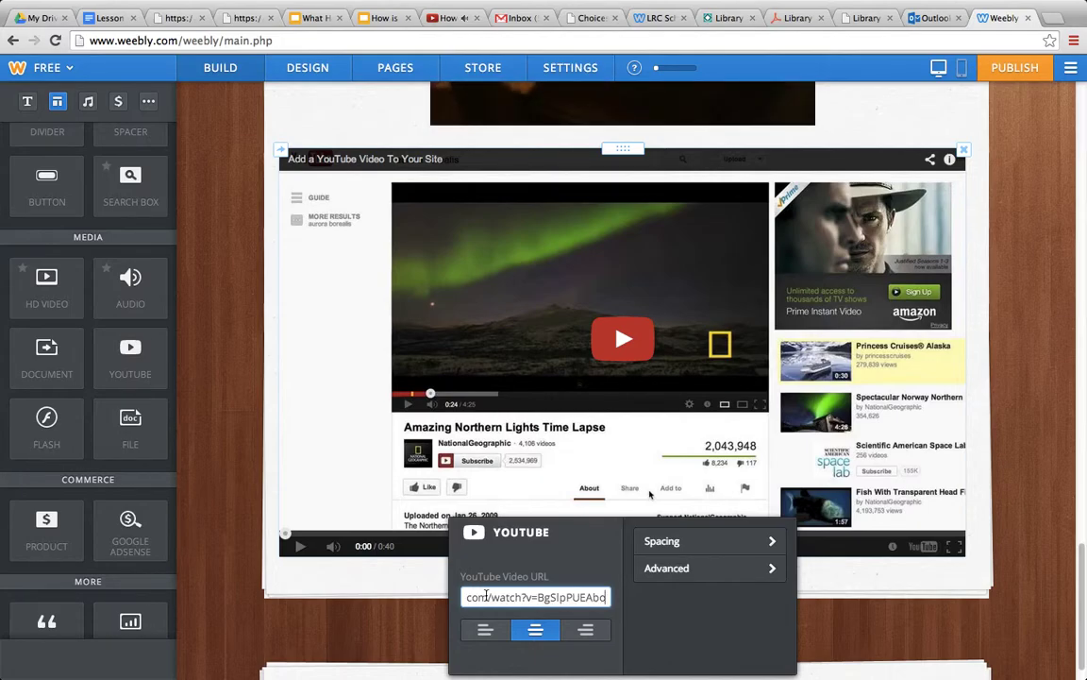
click(858, 617)
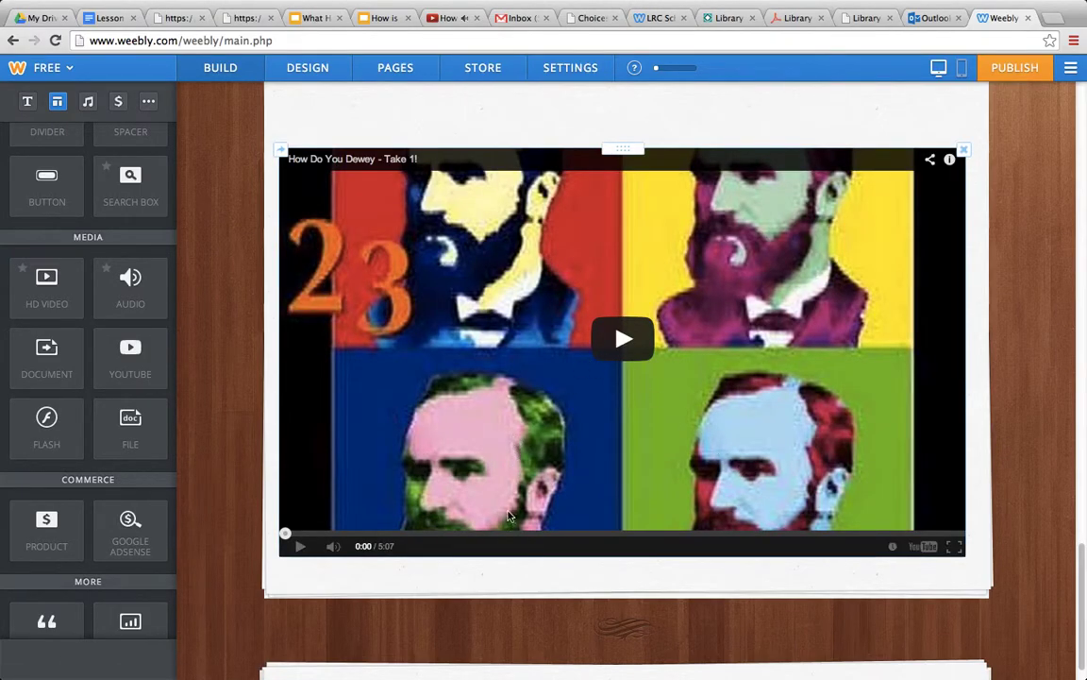
Left-align the embedded YouTube video and open its spacing settings.
click(612, 372)
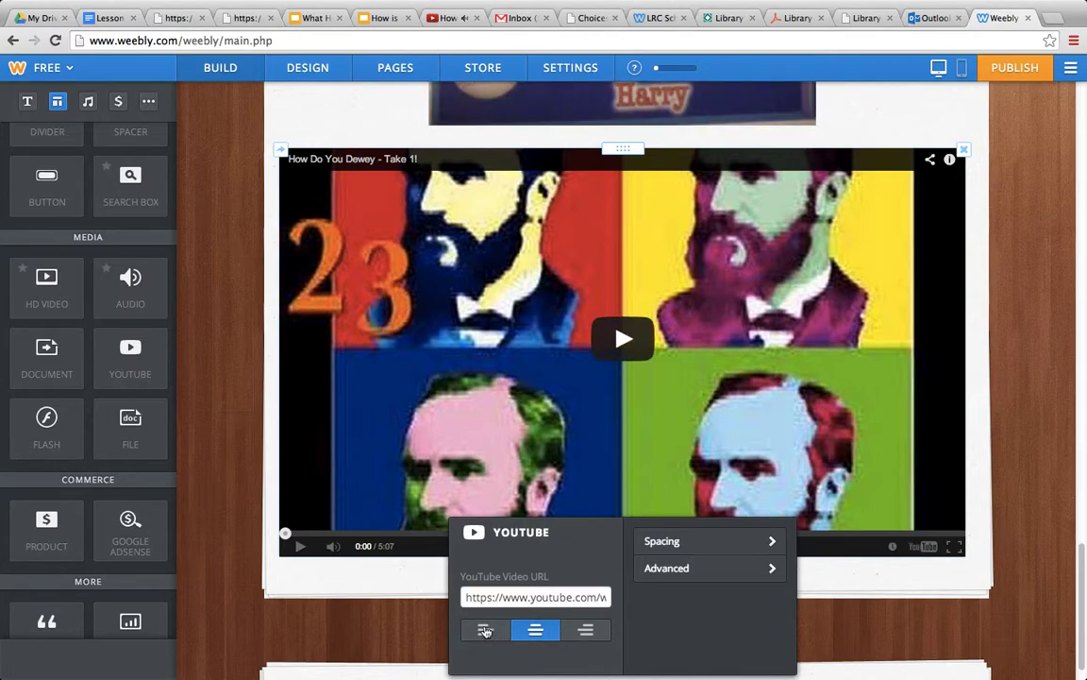
click(484, 631)
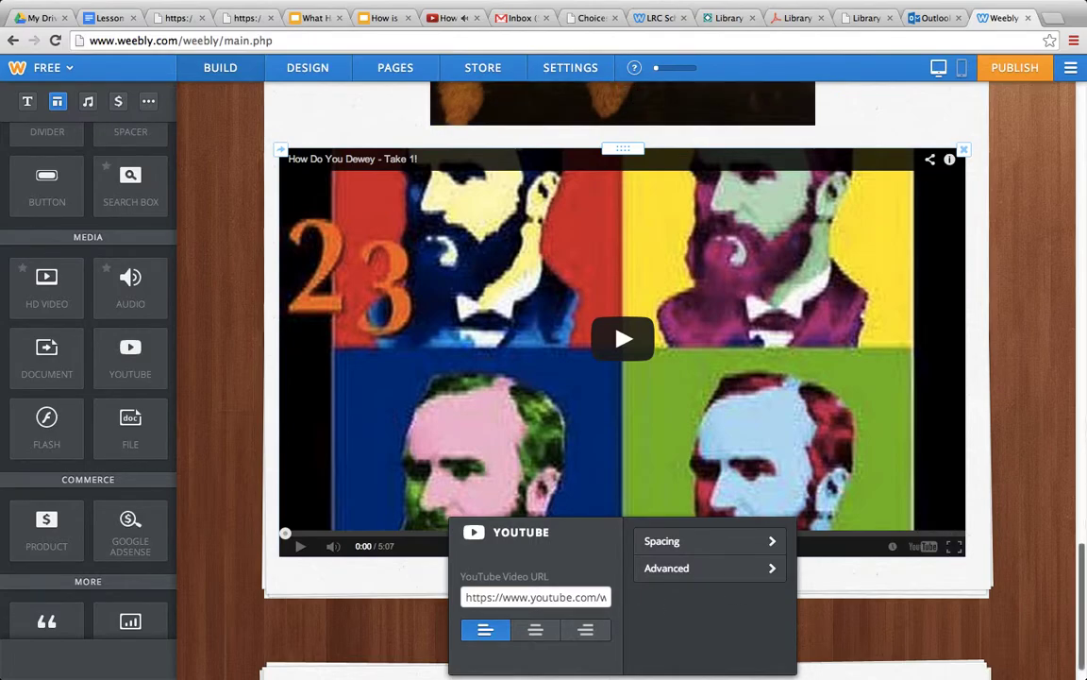
click(747, 540)
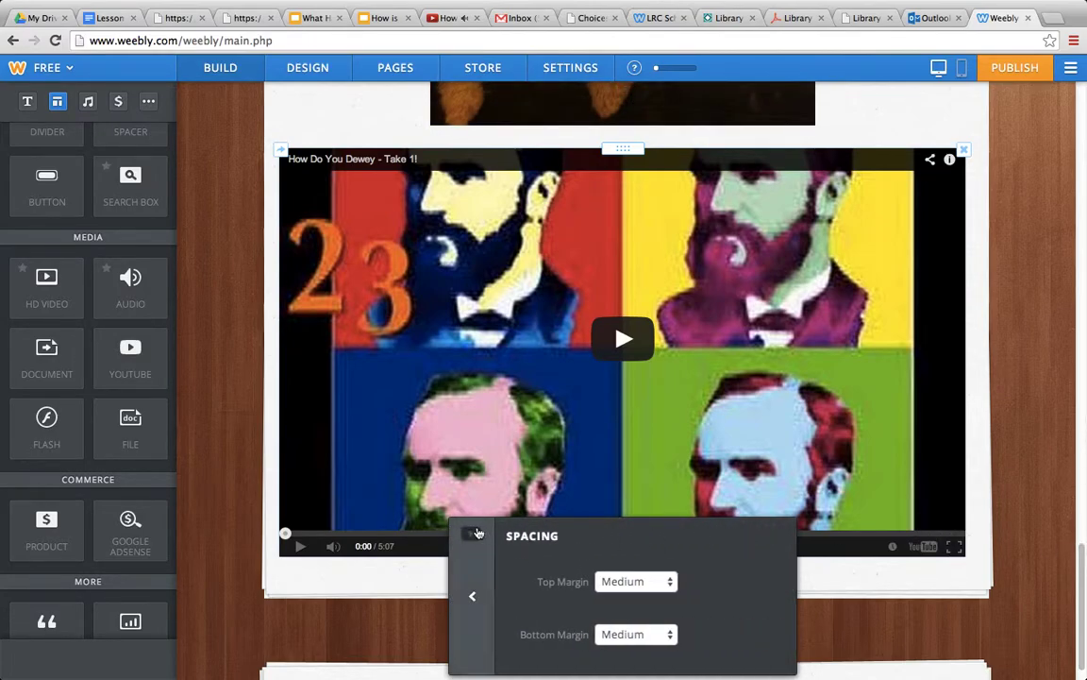
Check the YouTube video's advanced size and video ID settings, then close its settings.
click(473, 597)
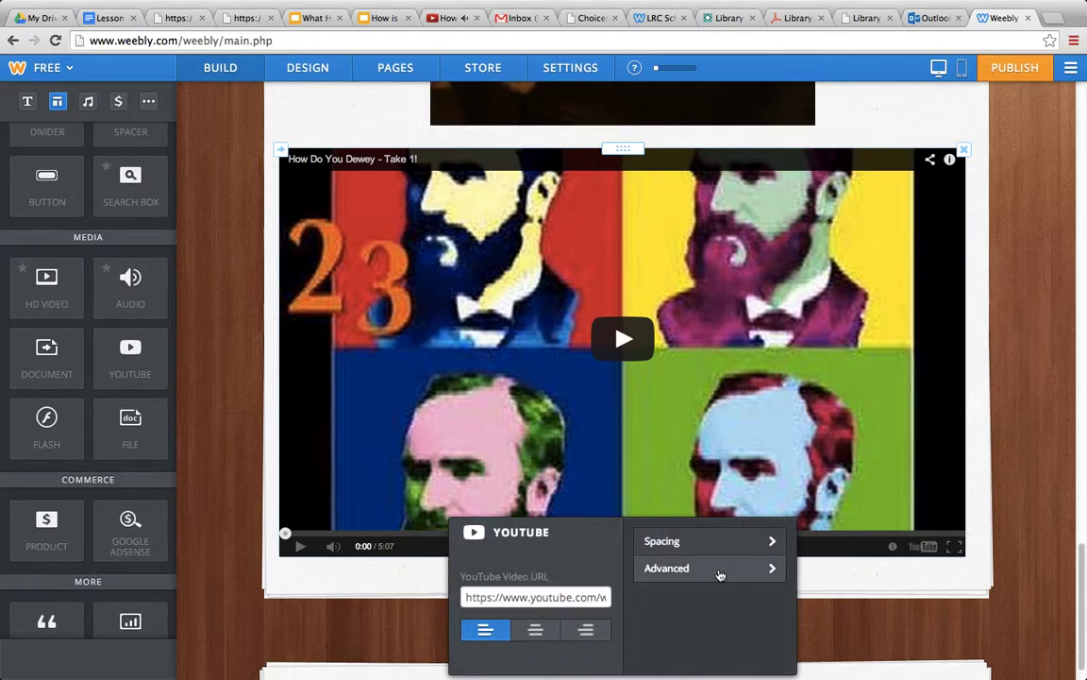
click(720, 570)
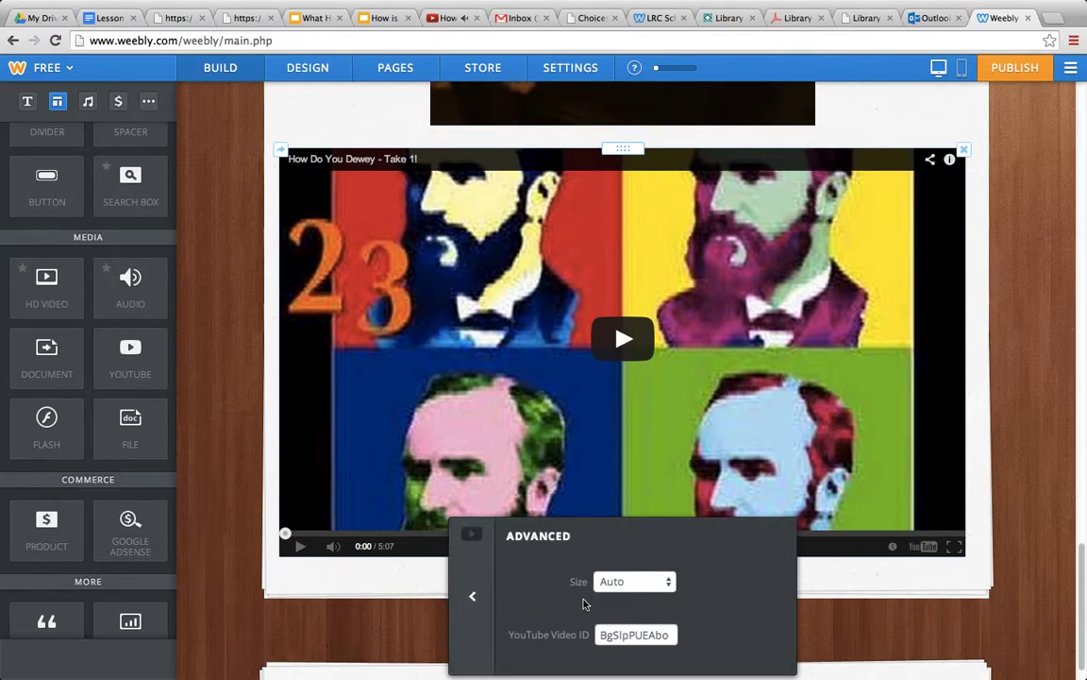
click(473, 596)
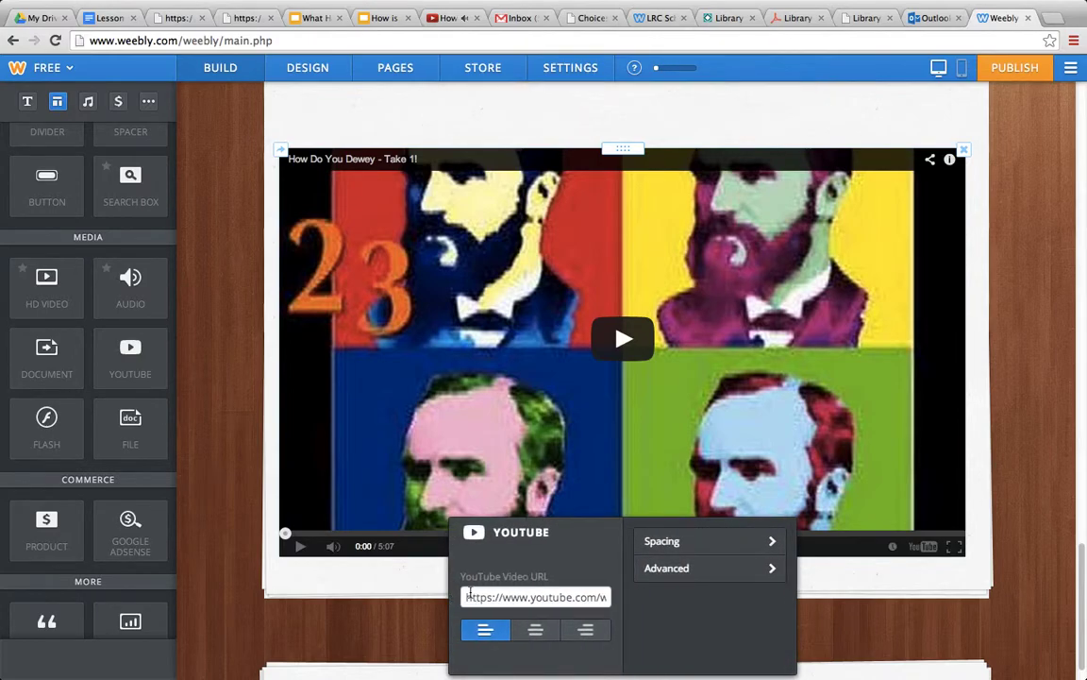
click(981, 534)
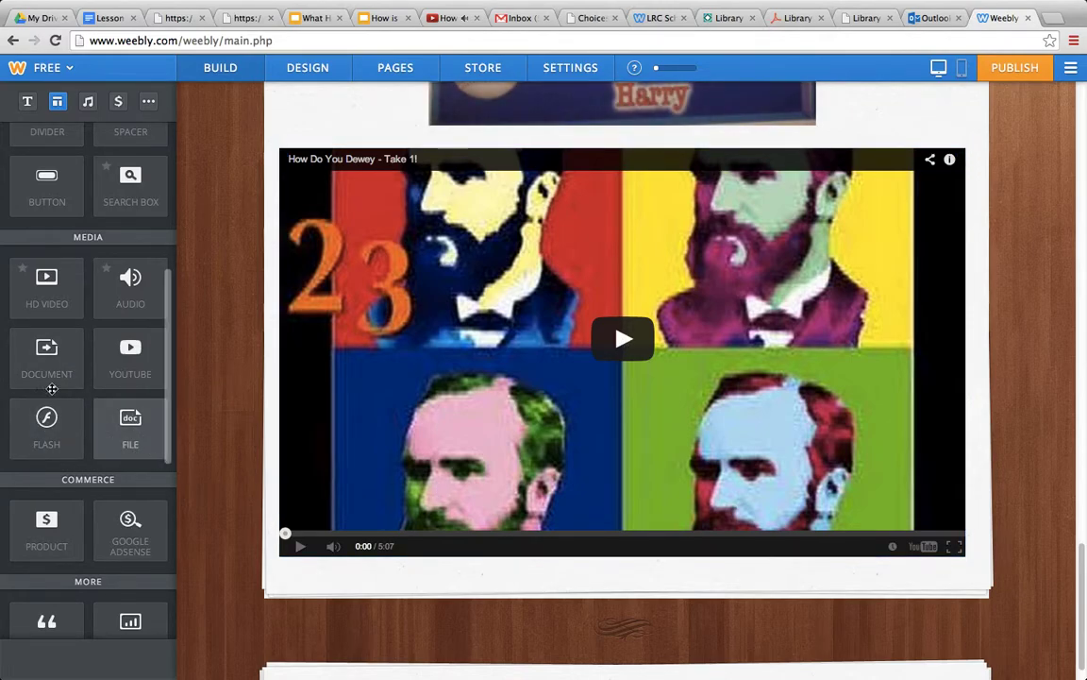
Add a Document element below the YouTube video and upload the "1st Grade Scope and Sequence" file from the Documents folder into it.
drag(34, 362, 408, 597)
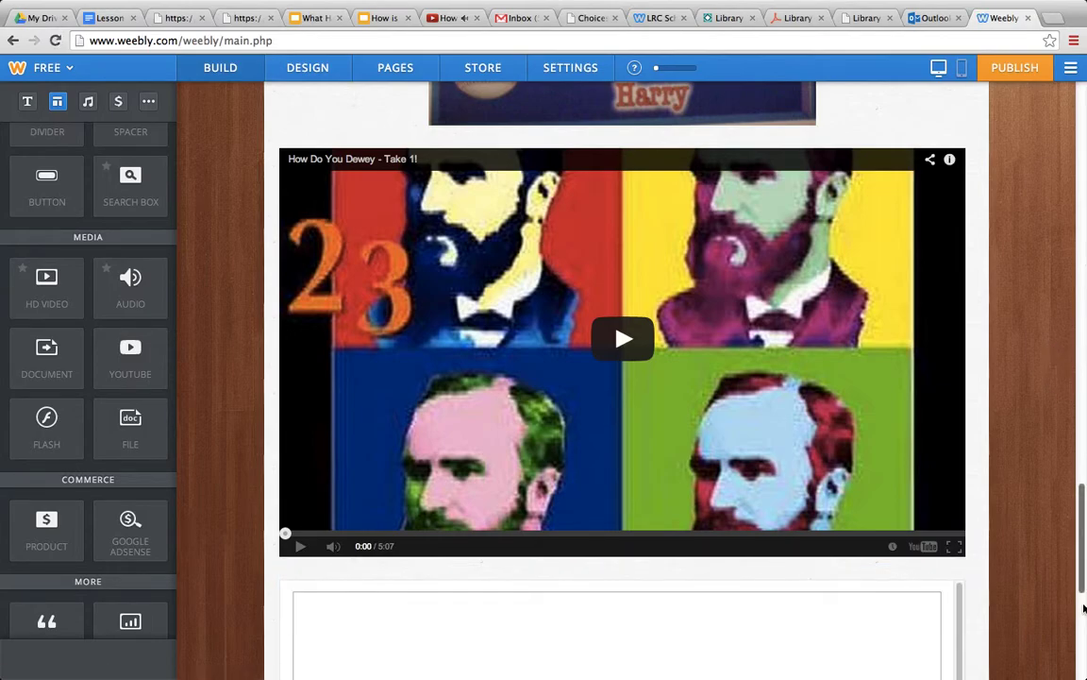
drag(1079, 577, 1079, 651)
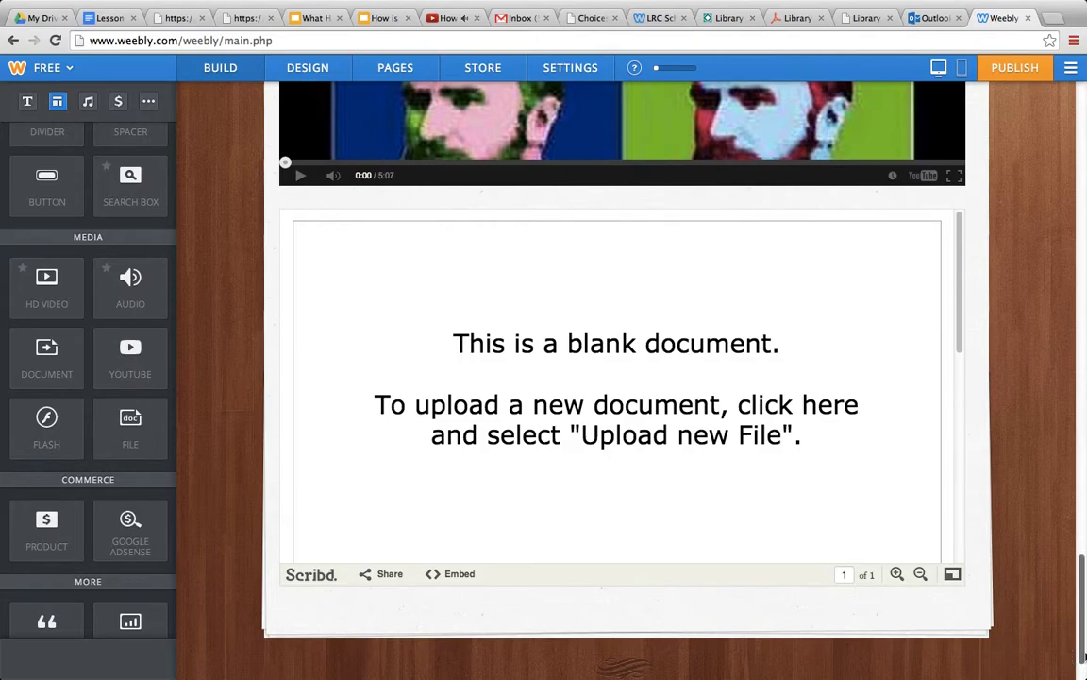
click(617, 401)
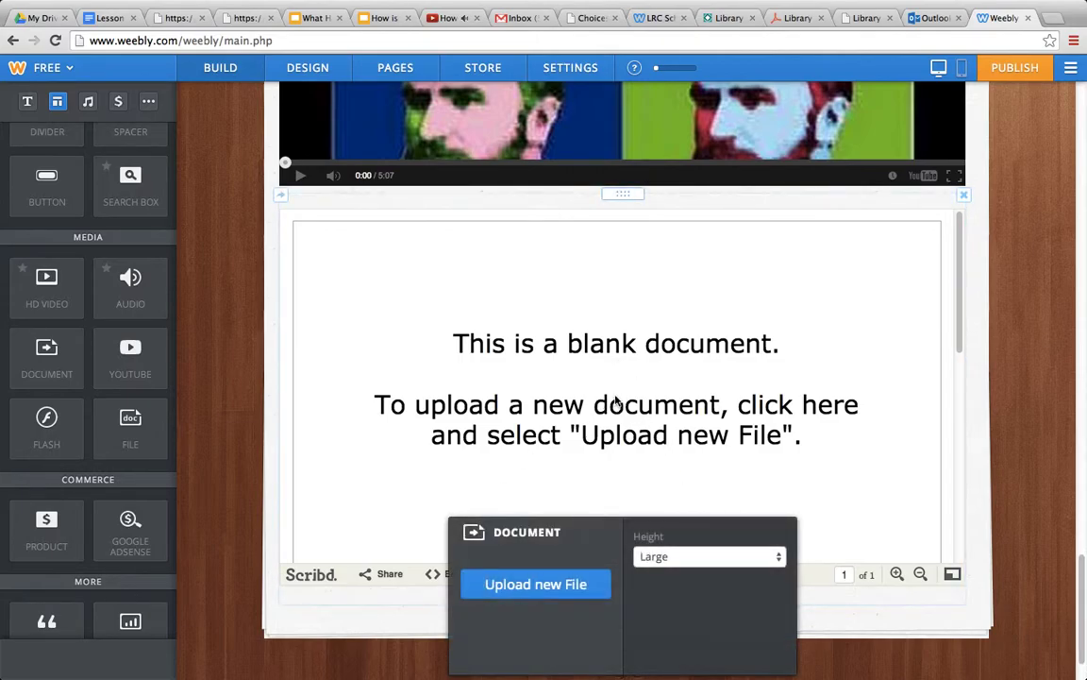
click(551, 584)
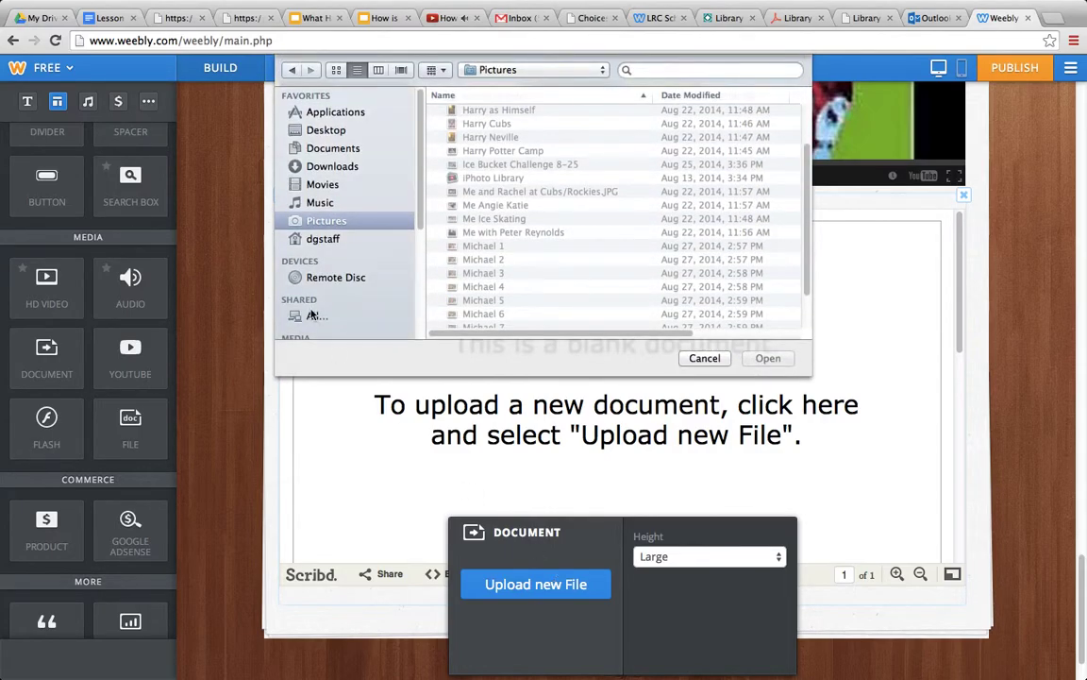
click(317, 149)
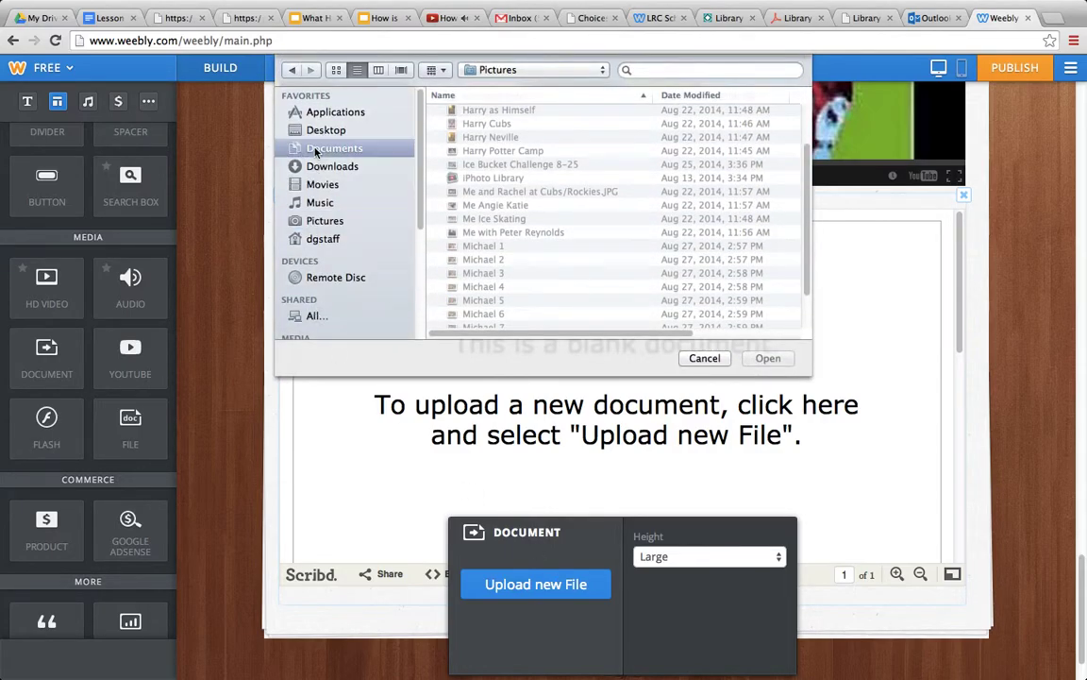
drag(804, 226, 813, 139)
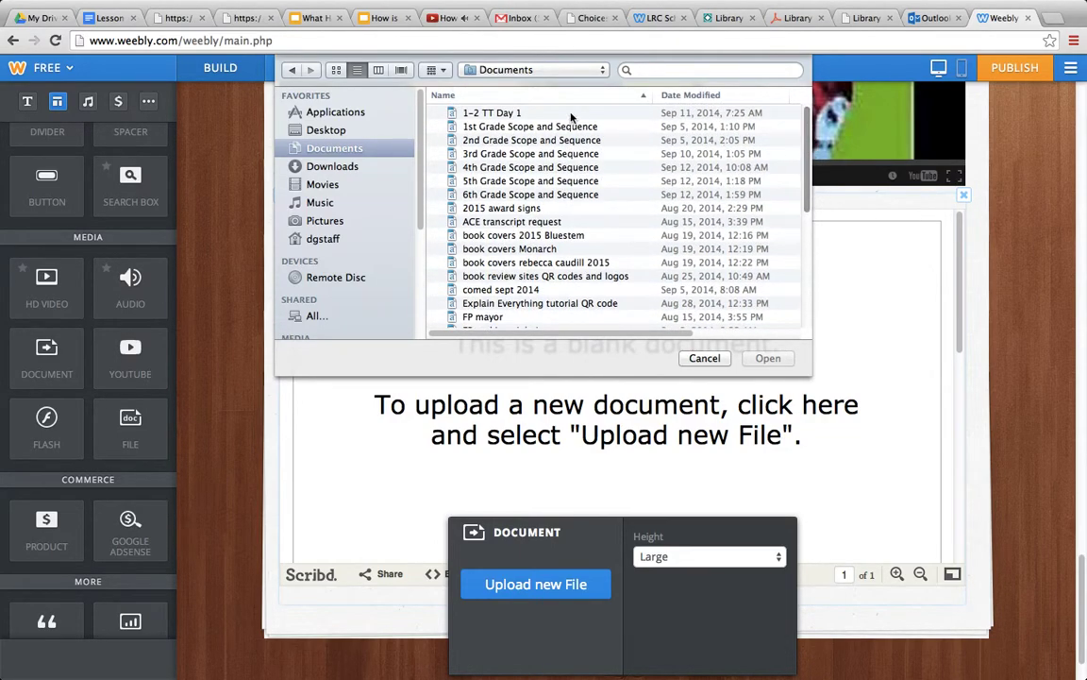
click(483, 126)
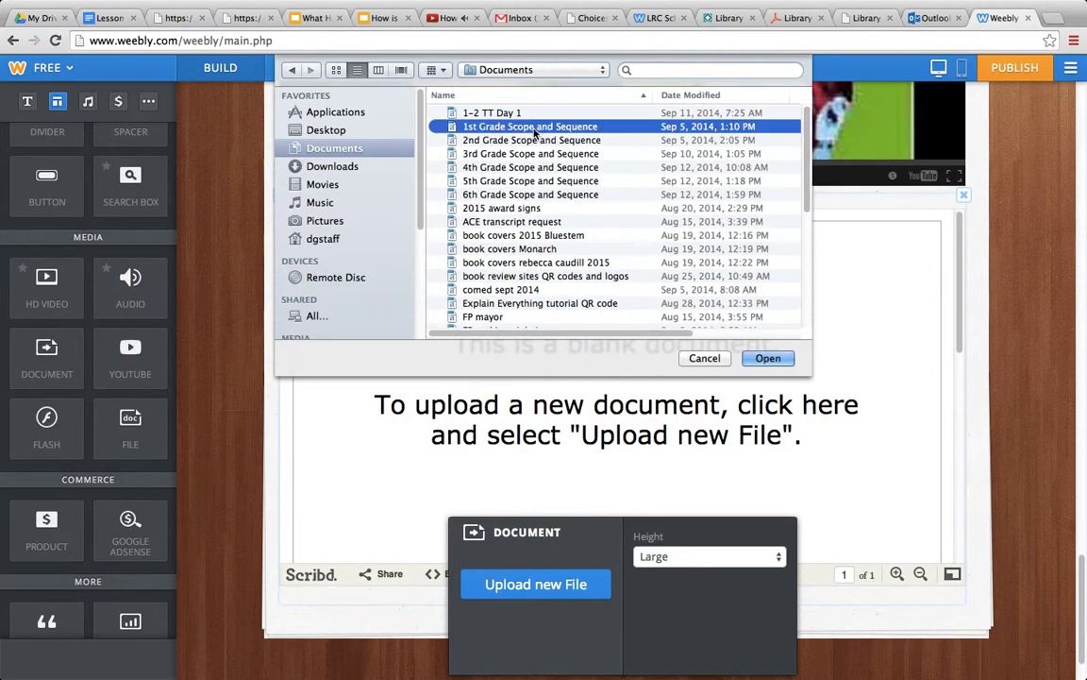
click(757, 359)
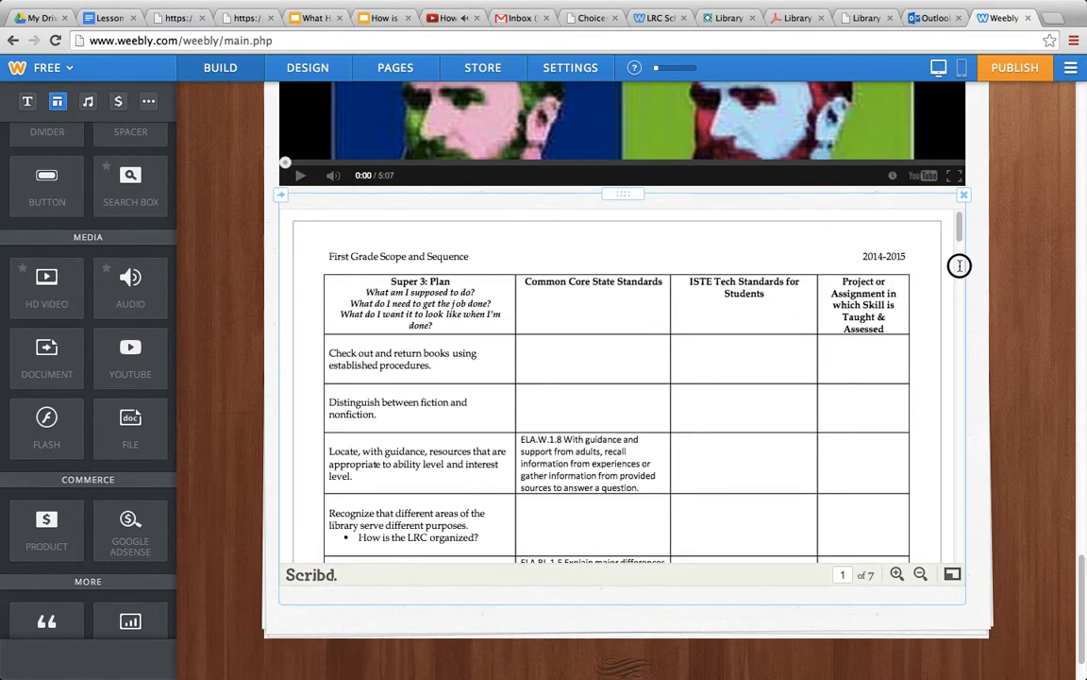
click(860, 255)
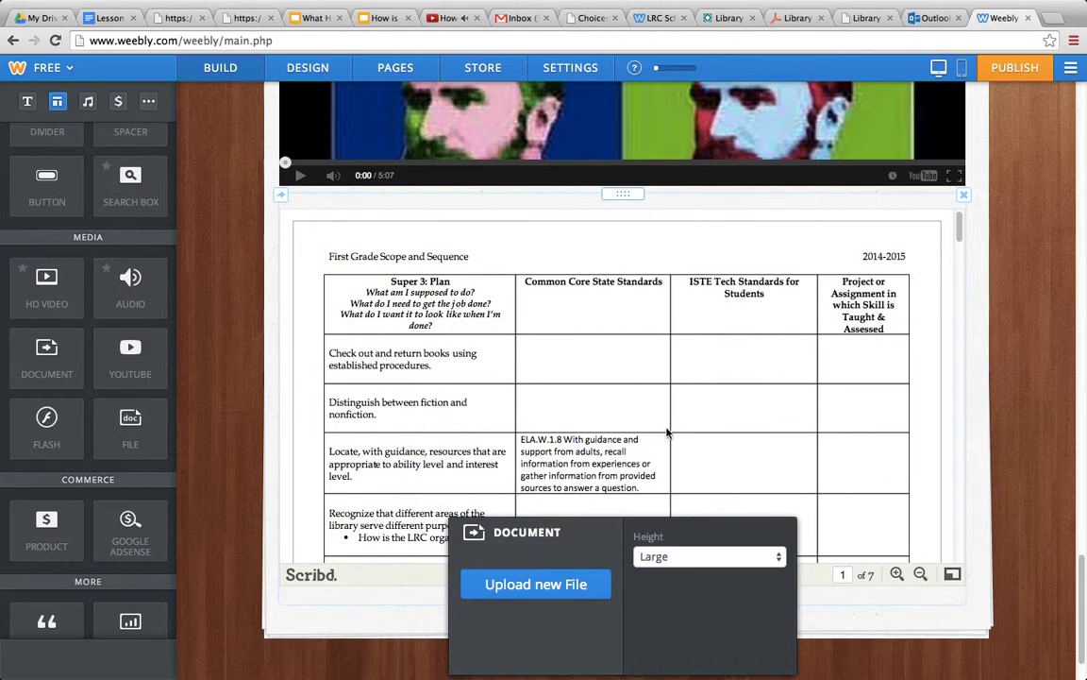
drag(163, 300, 163, 419)
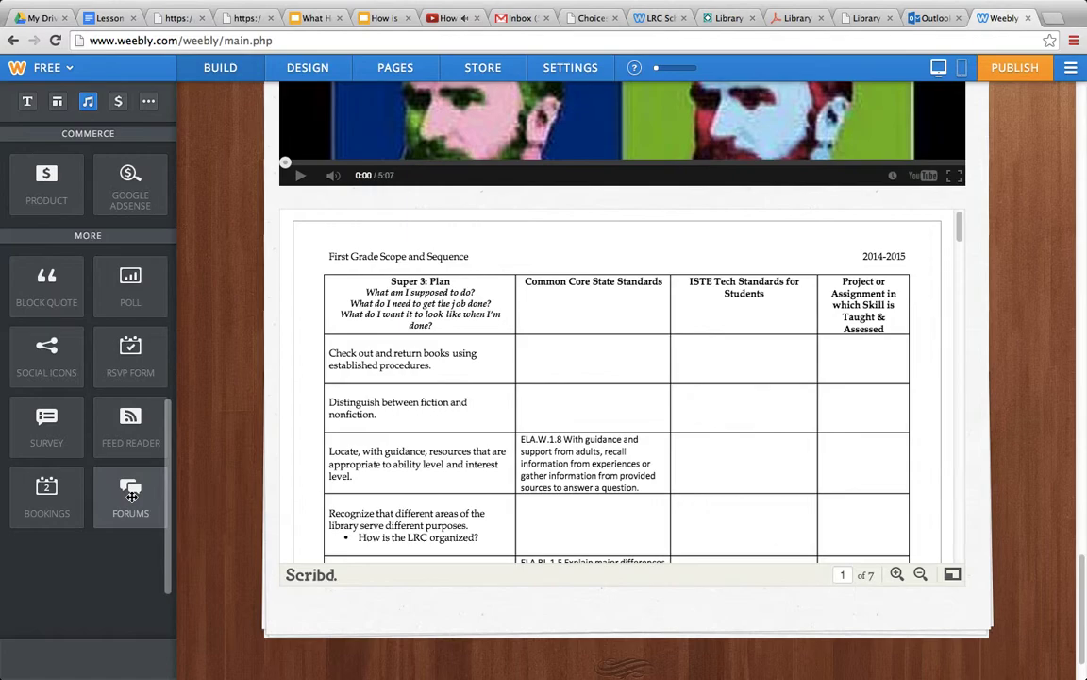
mouse_move(165, 495)
mouse_down()
mouse_move(159, 390)
mouse_move(150, 492)
mouse_up()
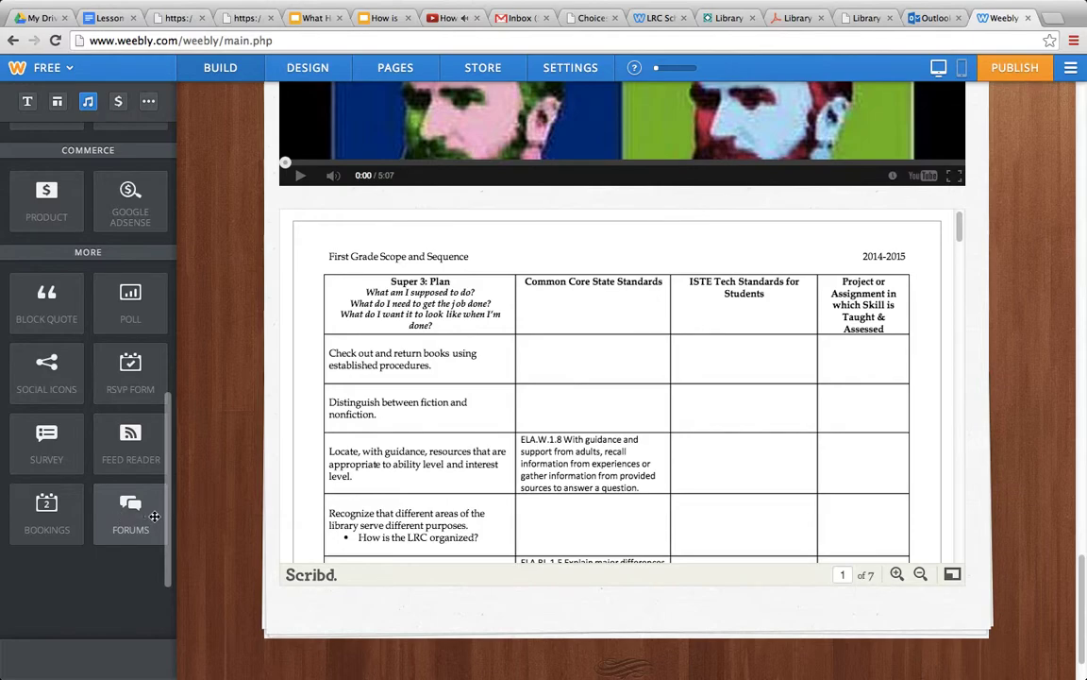
drag(167, 517, 150, 178)
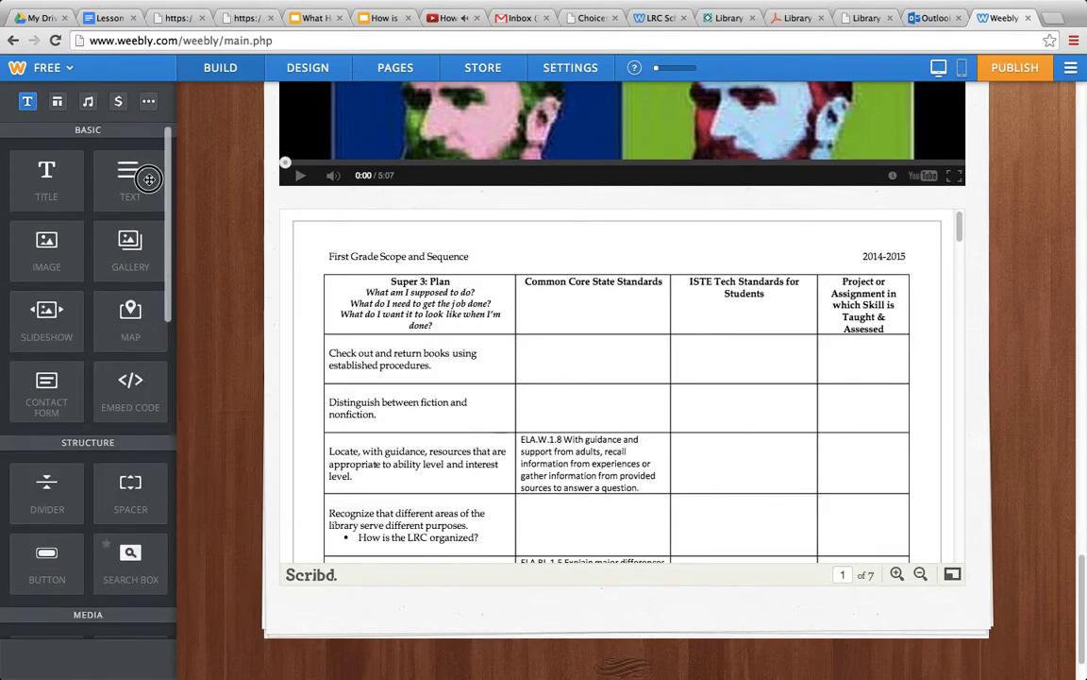
Open the Contact page for editing and add a Contact Form element to its empty content area.
click(369, 73)
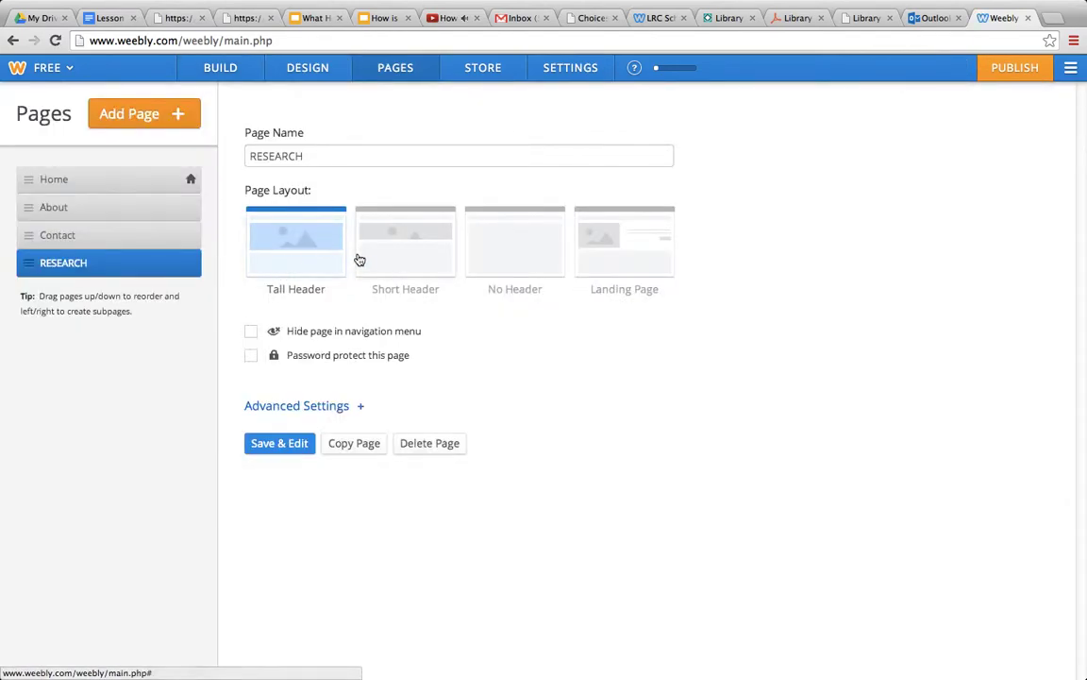
click(87, 237)
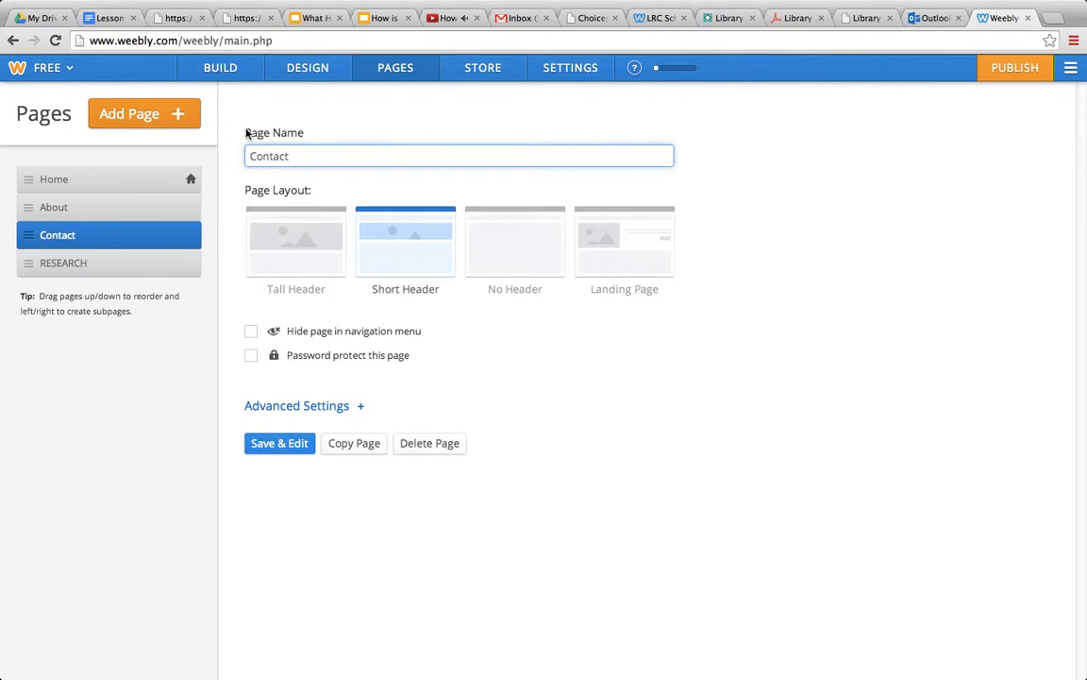
click(266, 445)
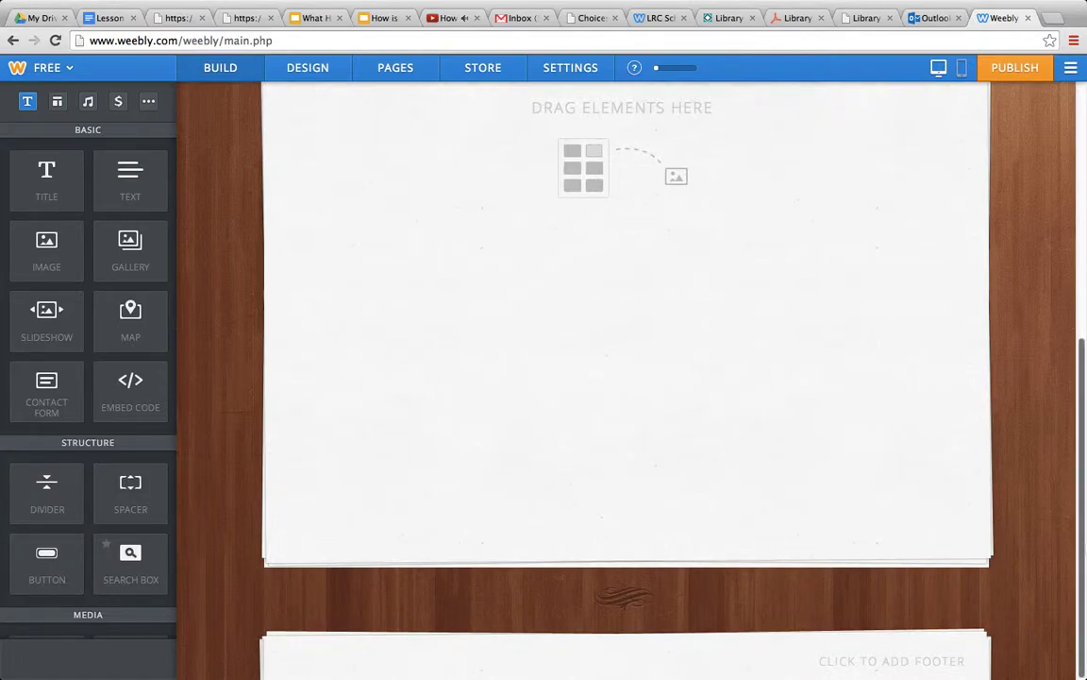
drag(1080, 541, 1074, 505)
drag(30, 379, 590, 261)
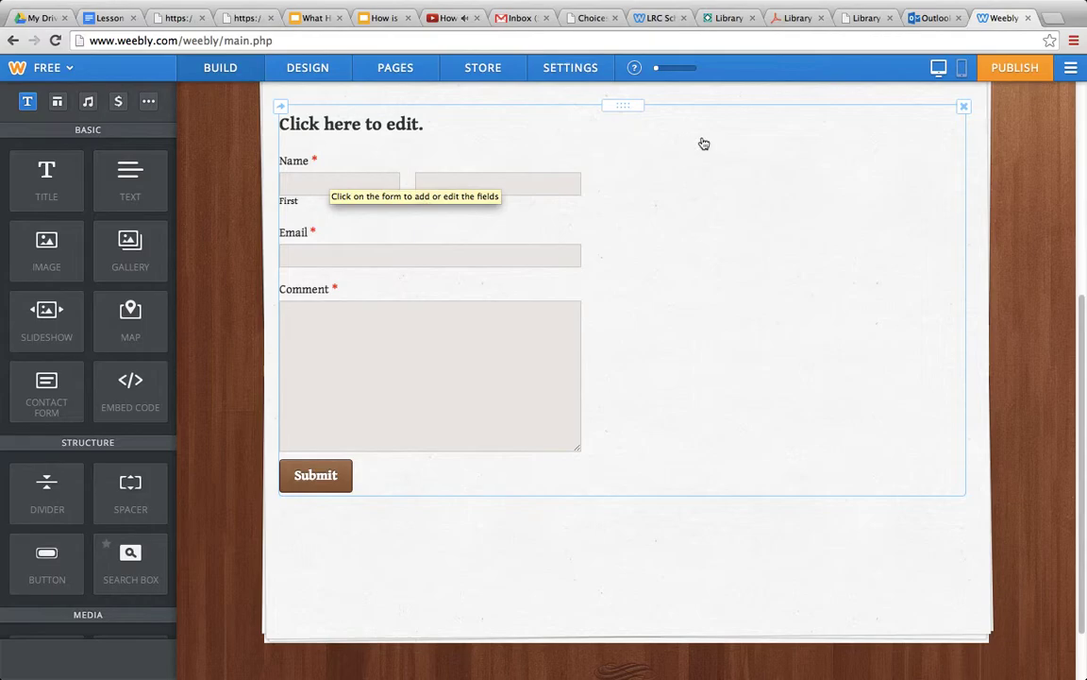
Replace the contact form's placeholder heading with "Contact" followed by the librarian's title and surname.
click(323, 124)
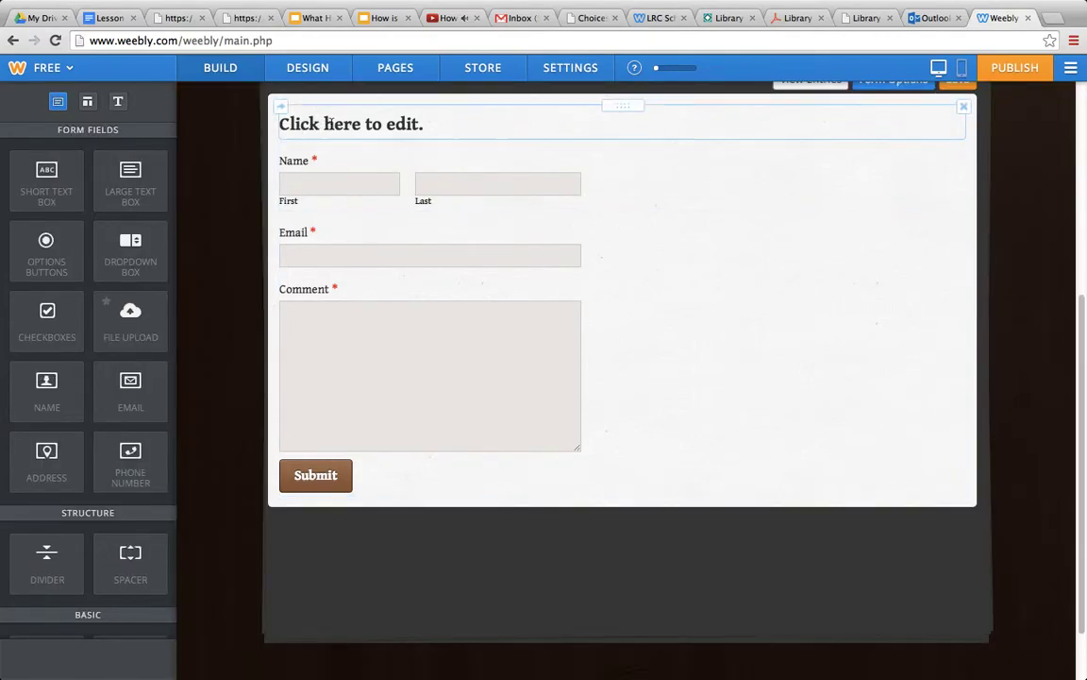
click(330, 124)
text(Con)
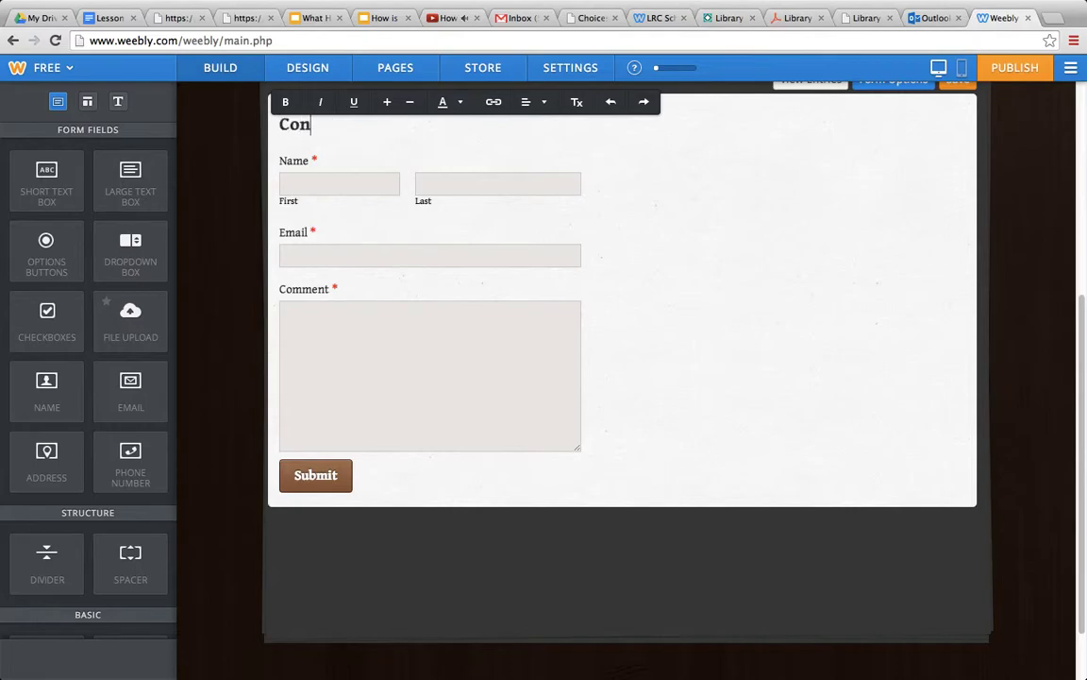
text(tact Miss Coleman)
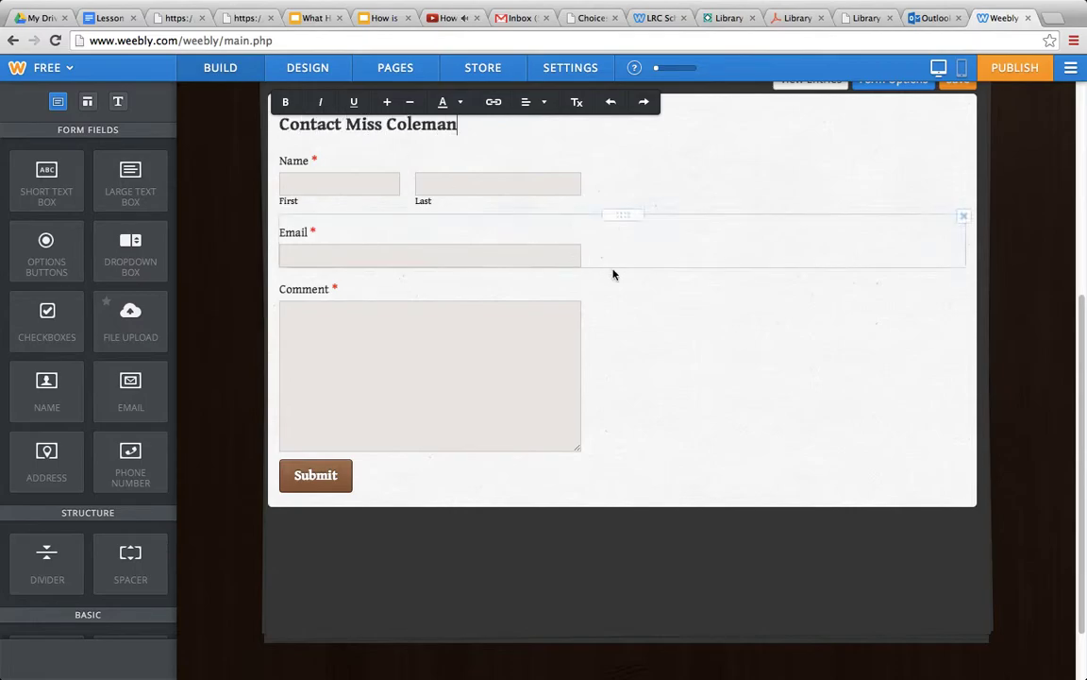
Make the contact form's Comment field optional and save the form.
click(731, 286)
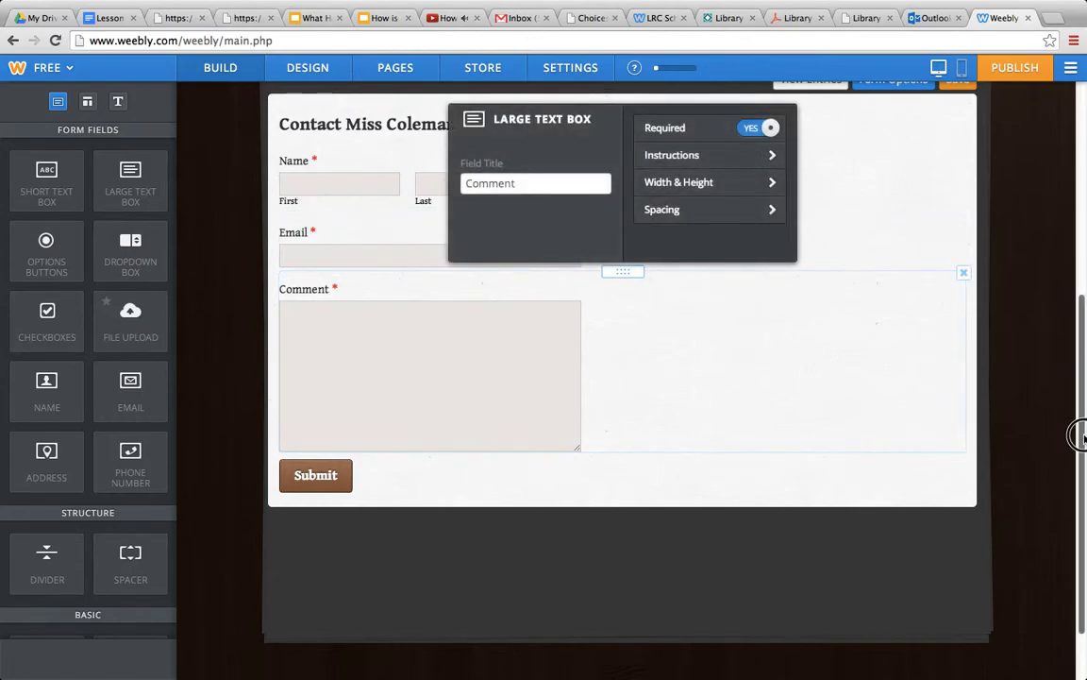
scroll(1076, 416, up, 2)
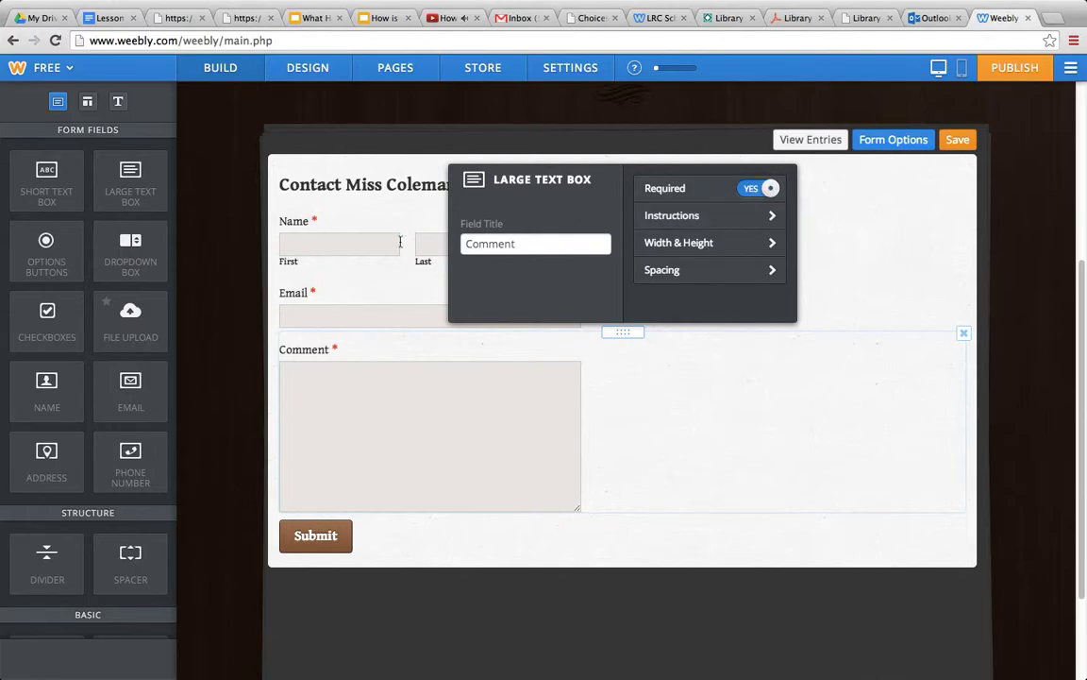
scroll(321, 232, up, 1)
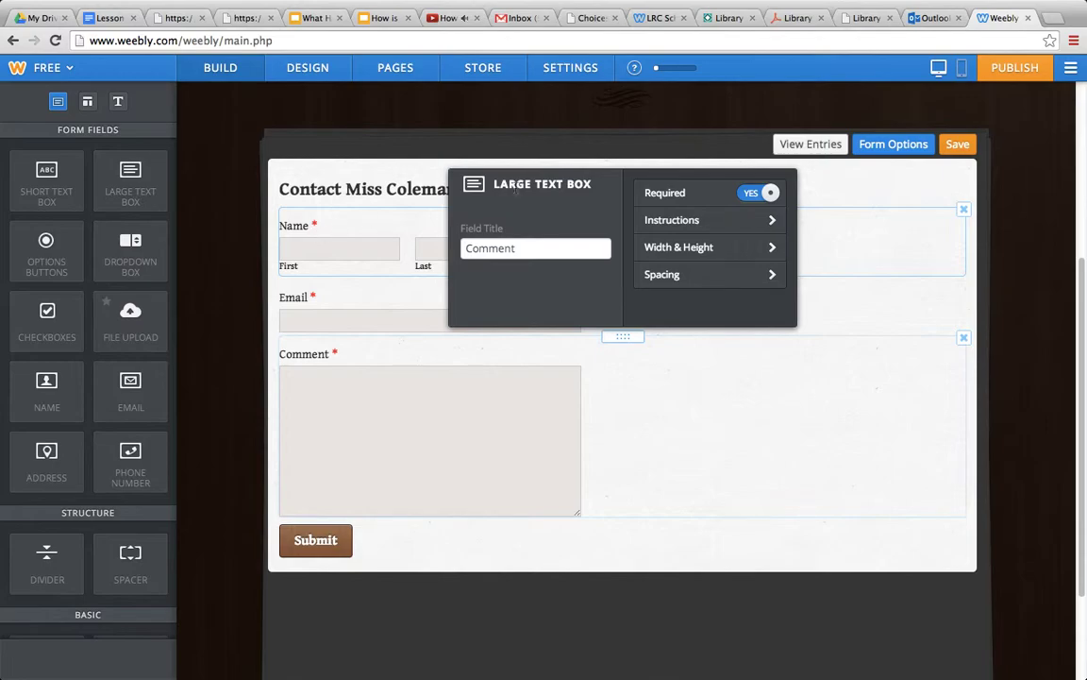
click(756, 194)
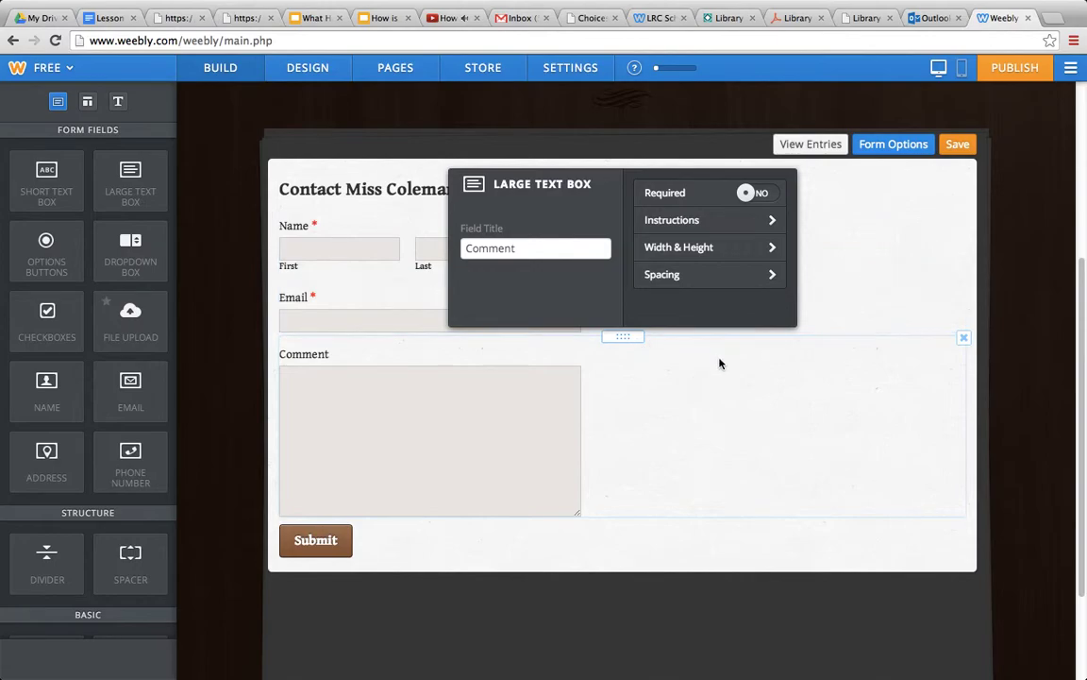
click(959, 145)
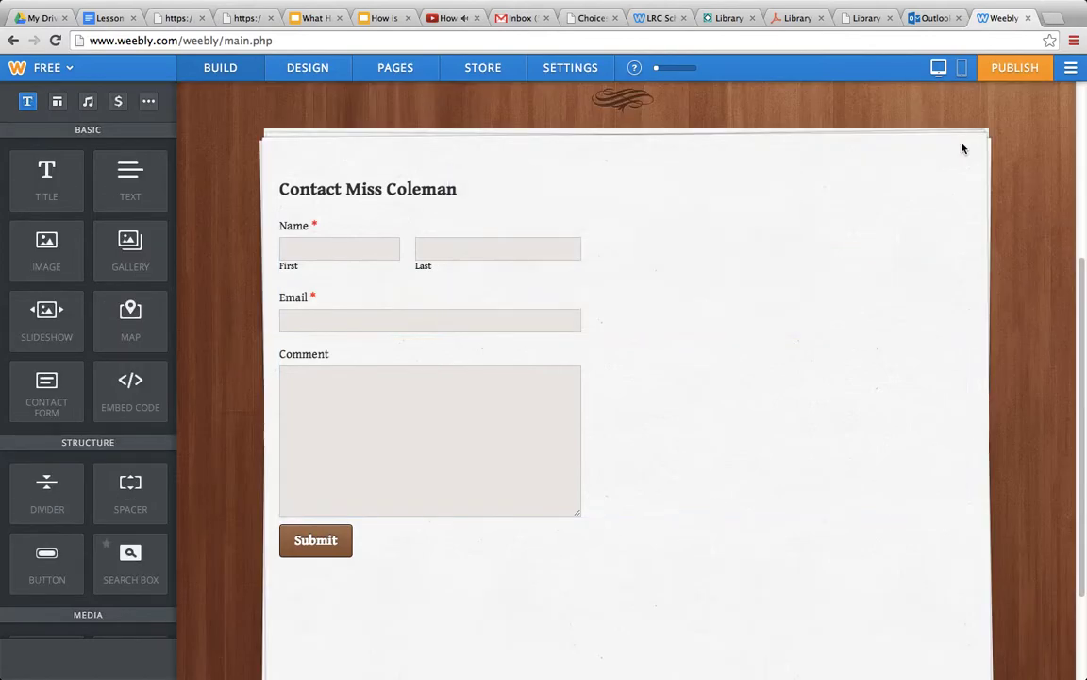
Reopen the contact form and review its form options: submission email, confirmation text and submit button settings.
click(315, 235)
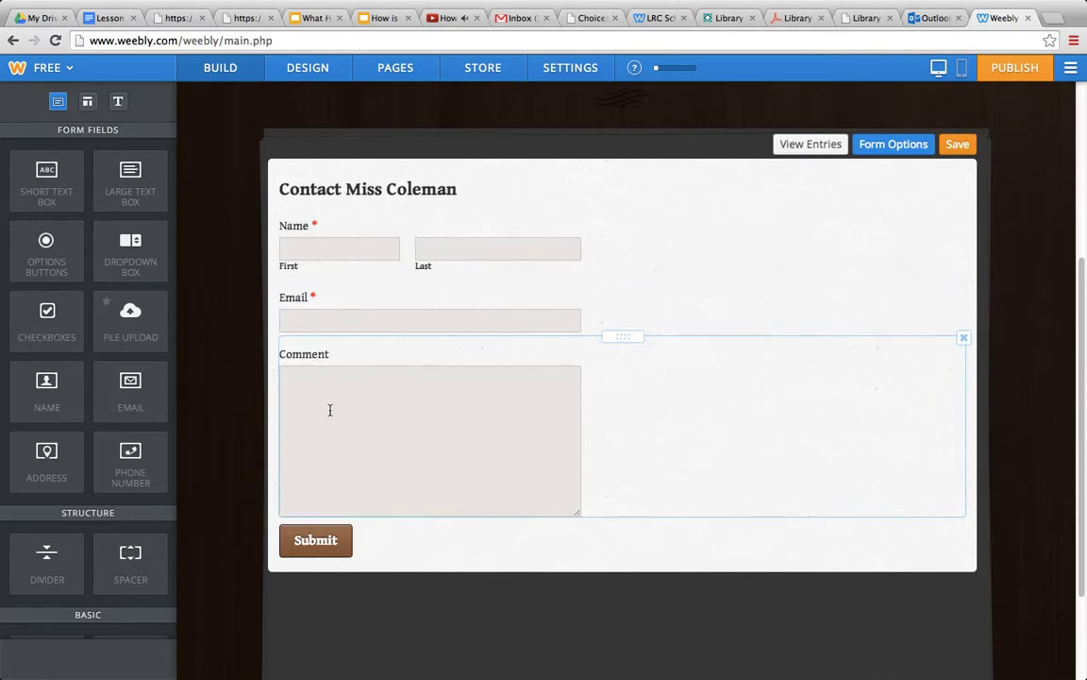
click(895, 147)
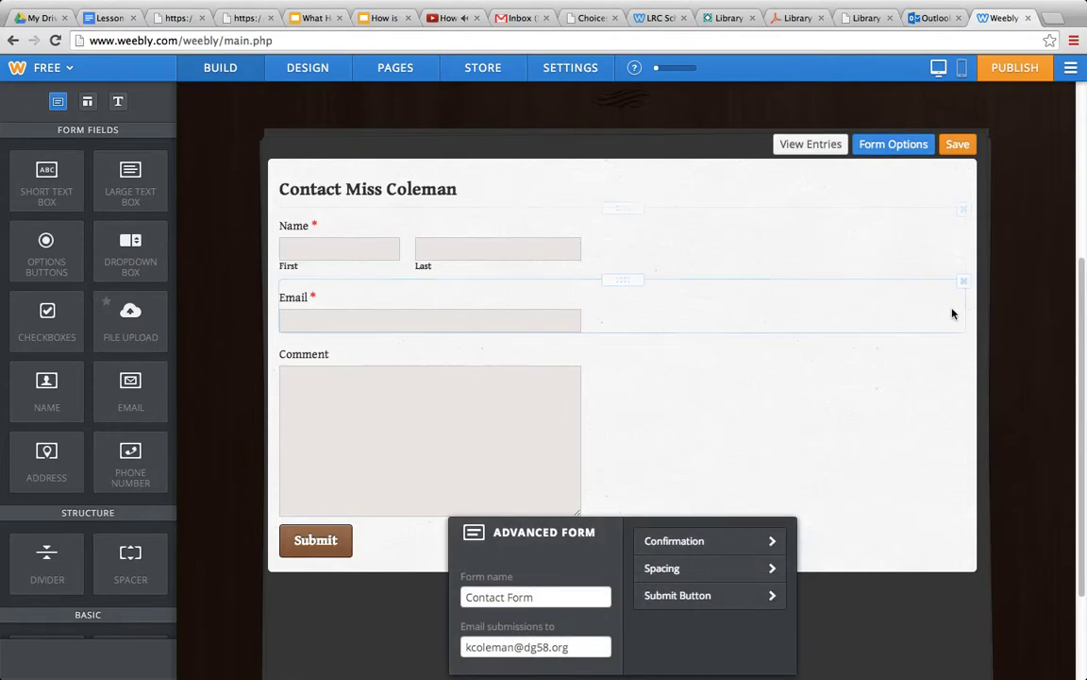
drag(1082, 309, 1075, 381)
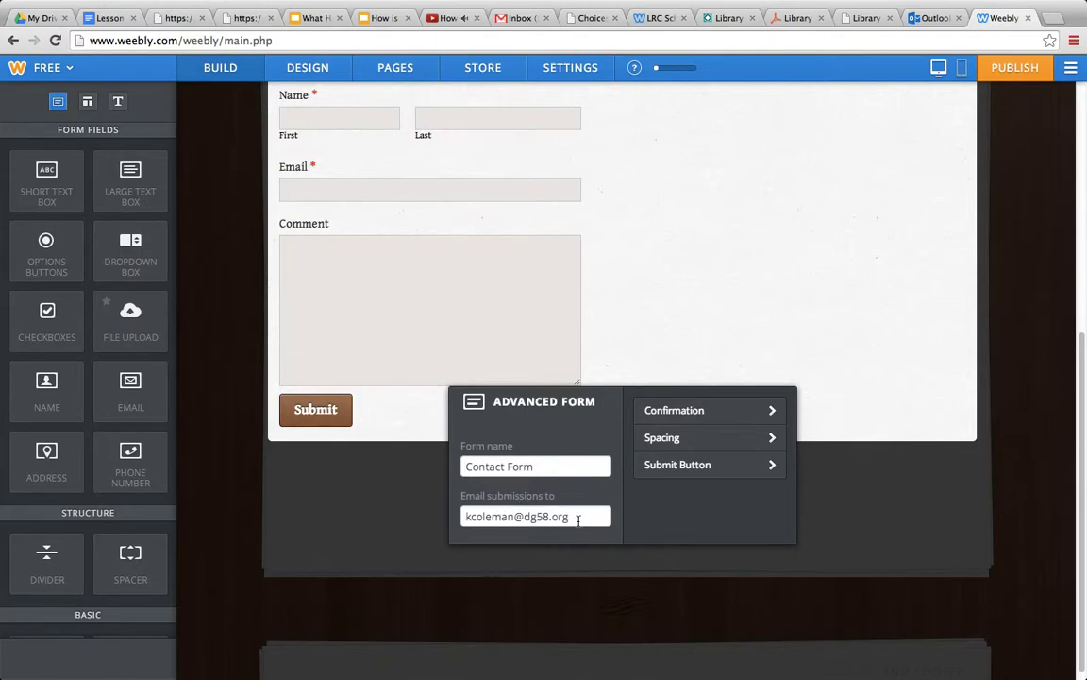
click(771, 410)
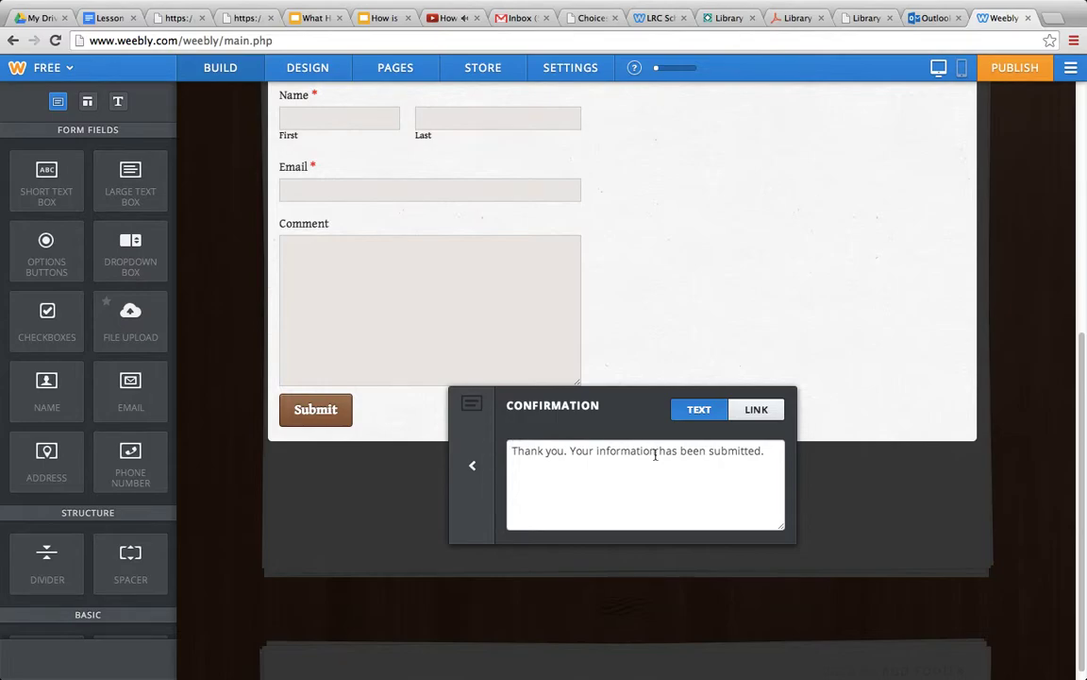
click(473, 465)
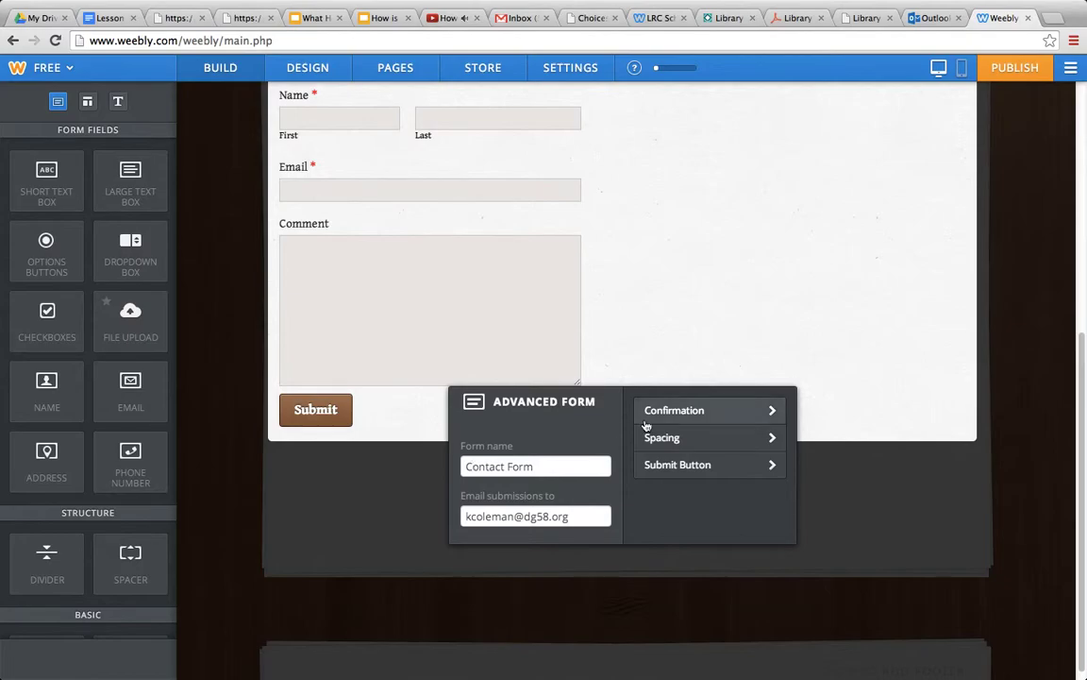
click(697, 465)
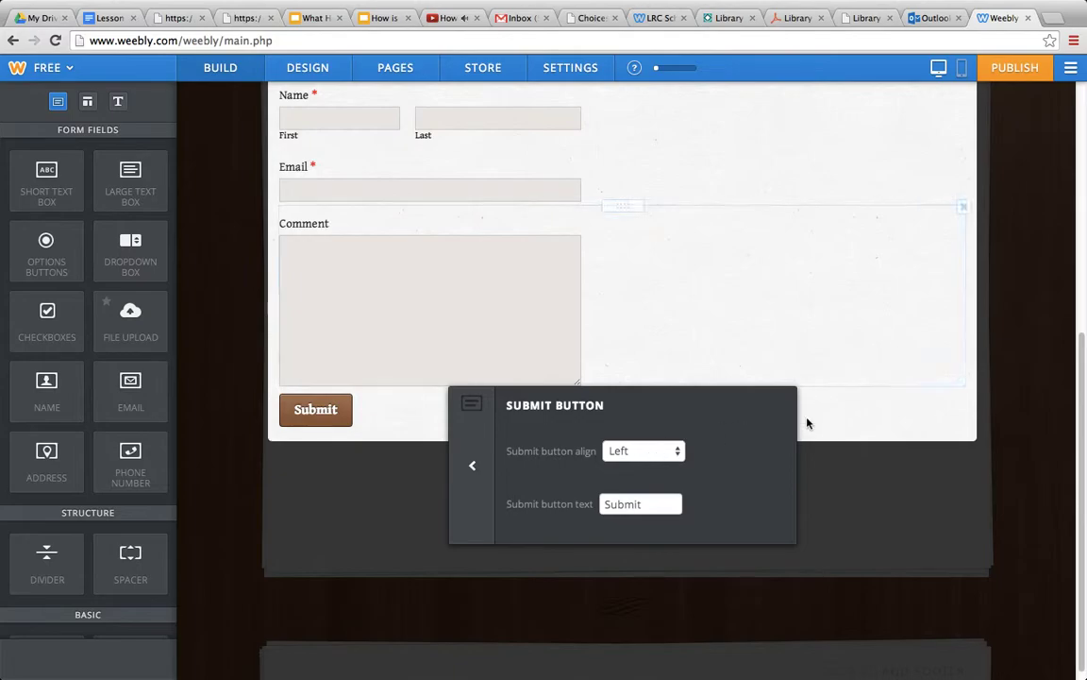
click(849, 365)
drag(1082, 472, 1057, 275)
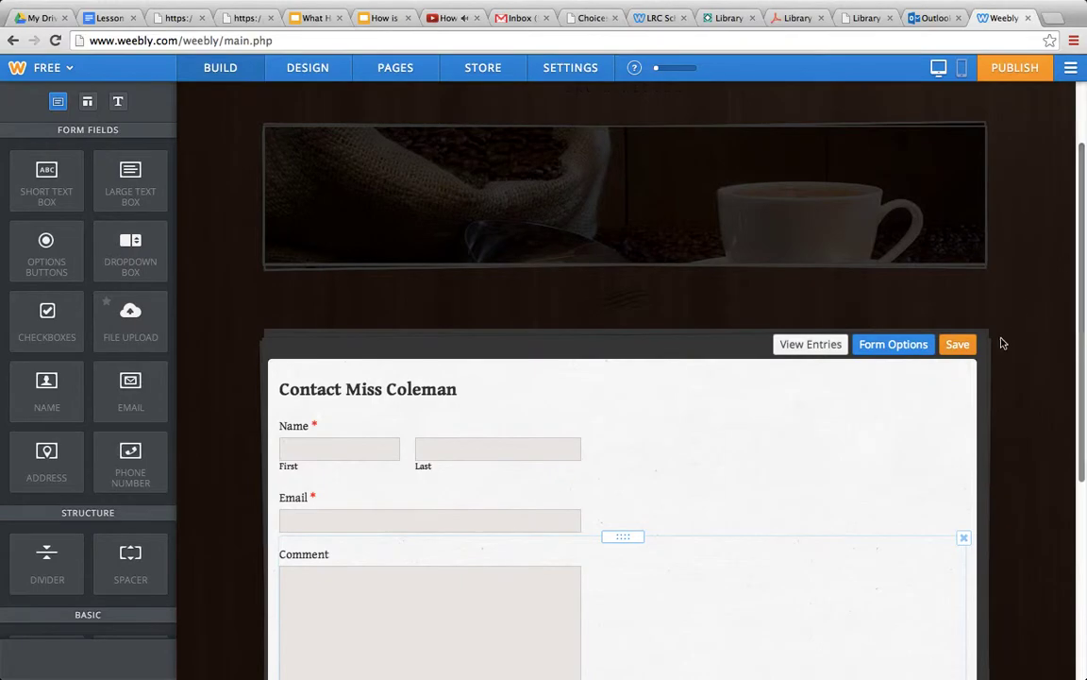
Save the contact form and close its editing mode.
click(957, 344)
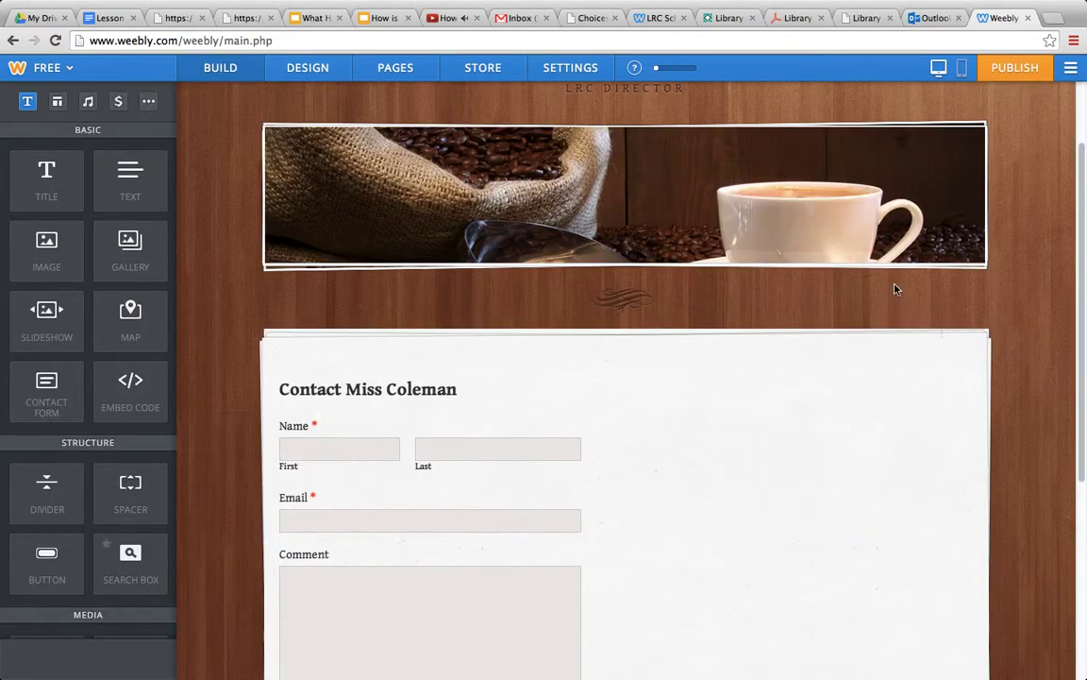
Replace the Contact page's header image with the ice skating photo from the Pictures folder and shift it slightly upward.
mouse_move(811, 166)
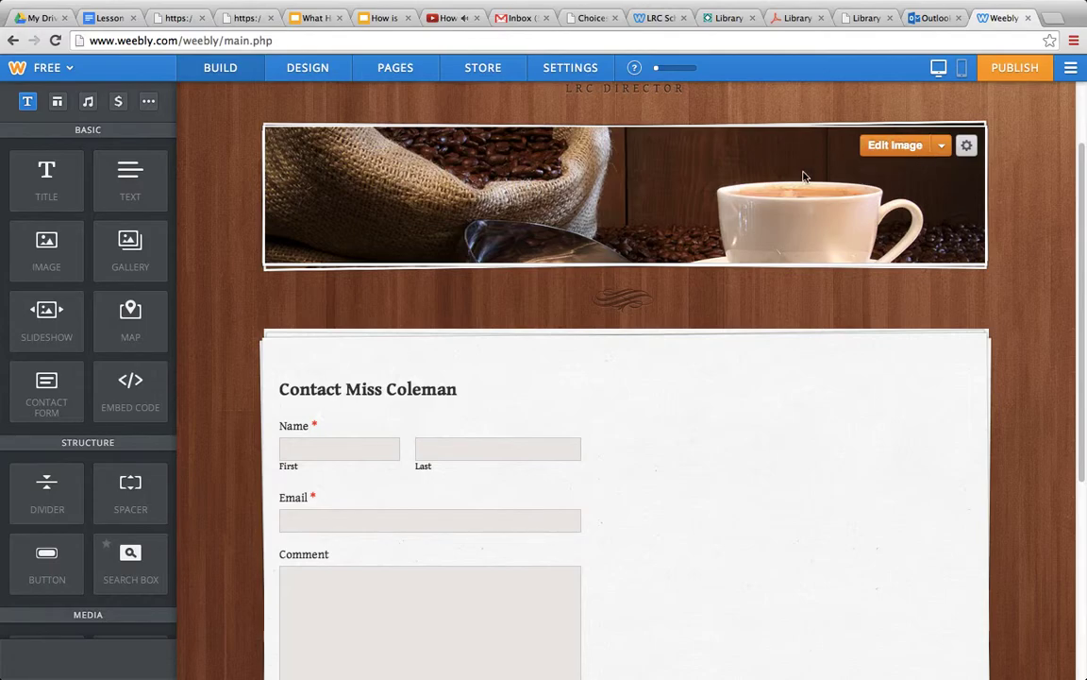
click(892, 148)
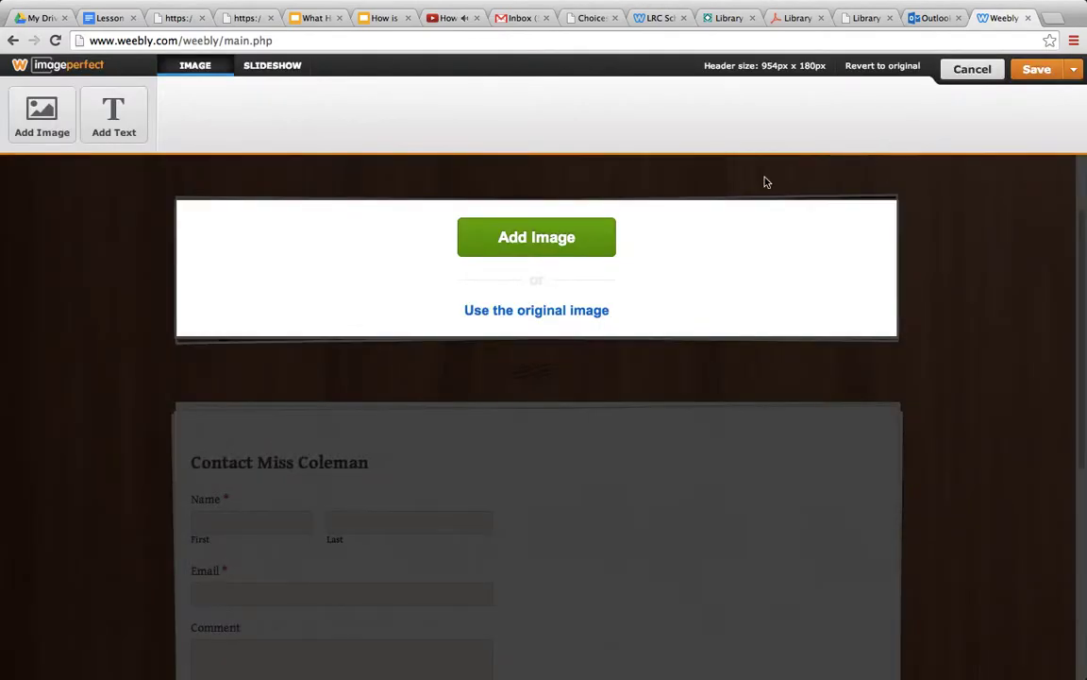
click(539, 244)
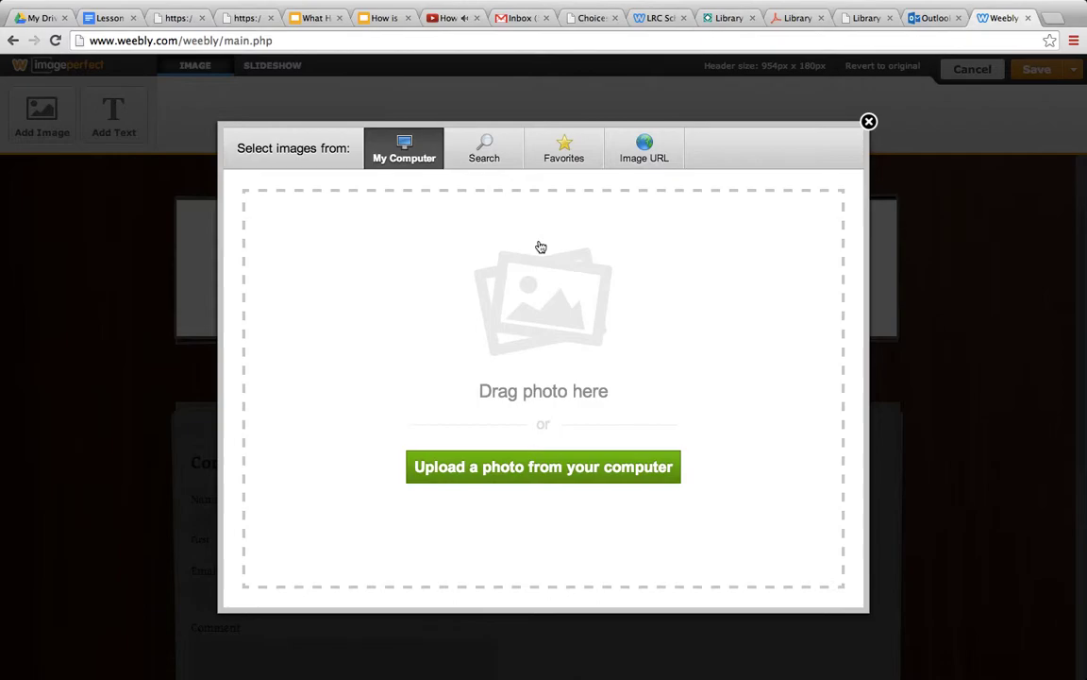
click(490, 478)
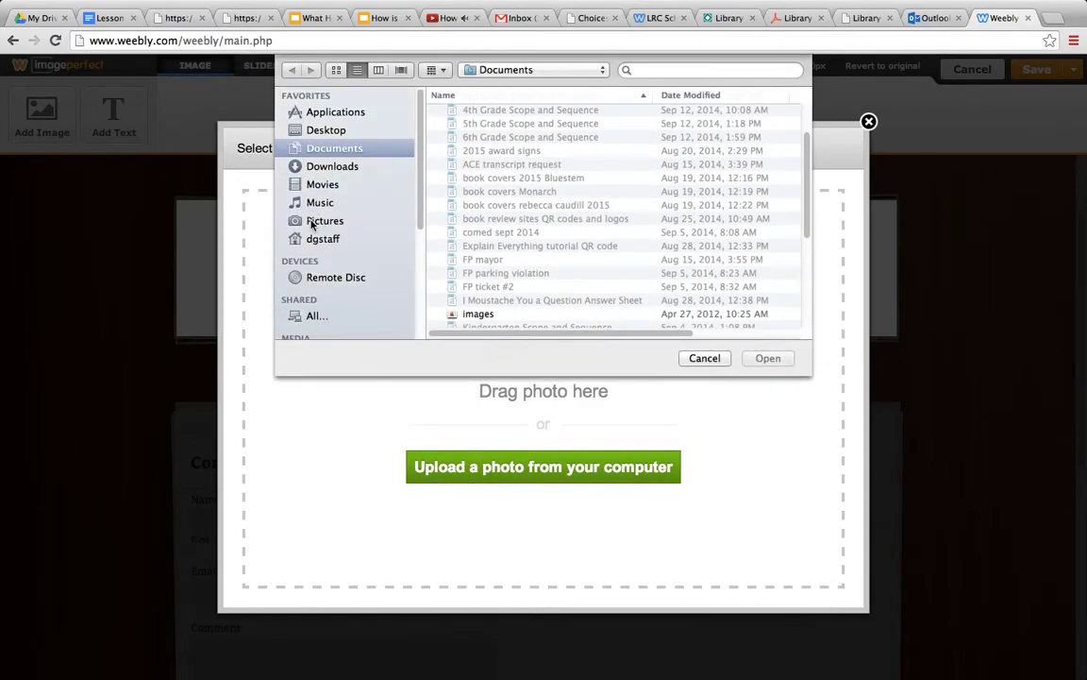
click(311, 222)
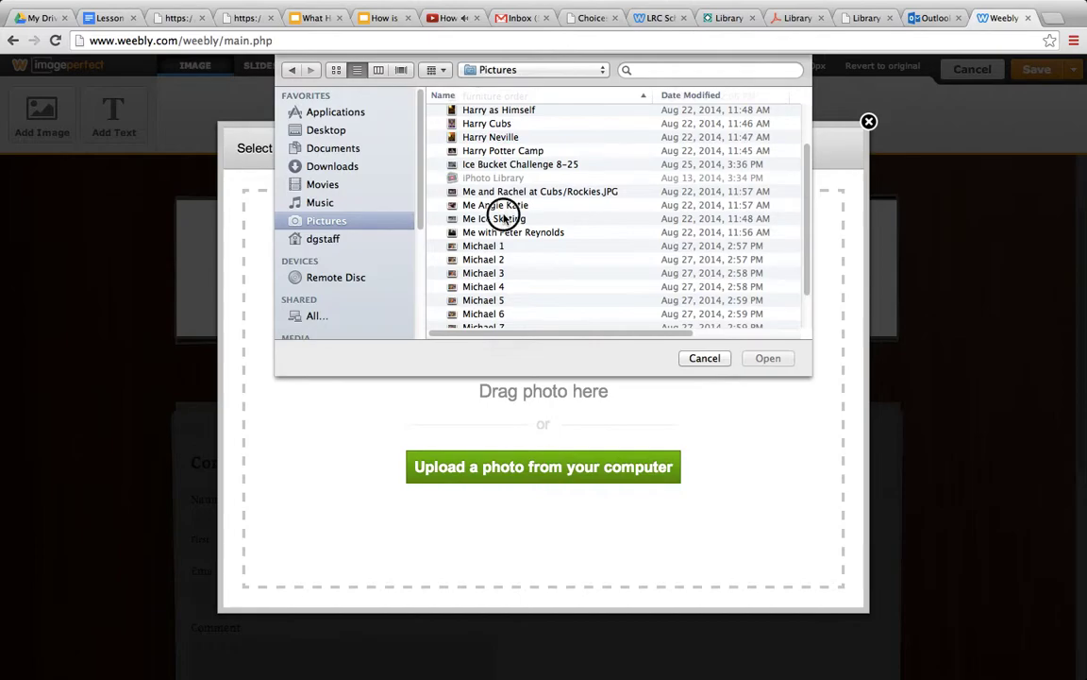
click(493, 218)
click(767, 358)
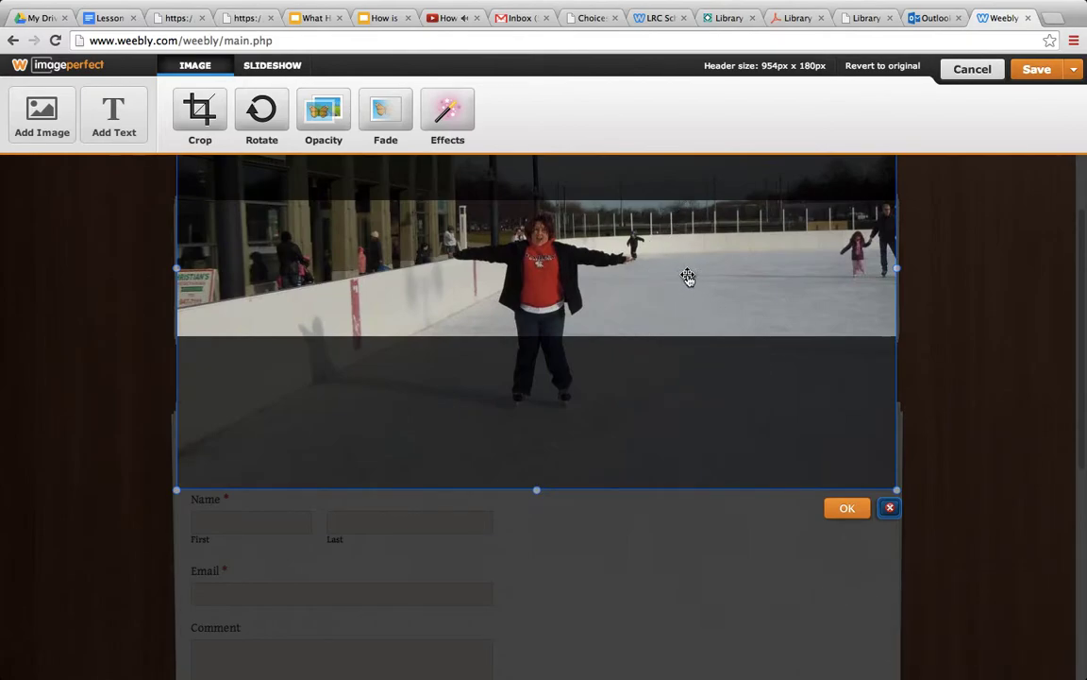
mouse_move(688, 277)
mouse_down()
mouse_move(686, 149)
mouse_move(672, 260)
mouse_move(555, 263)
mouse_move(573, 262)
mouse_move(536, 250)
mouse_move(687, 263)
mouse_up()
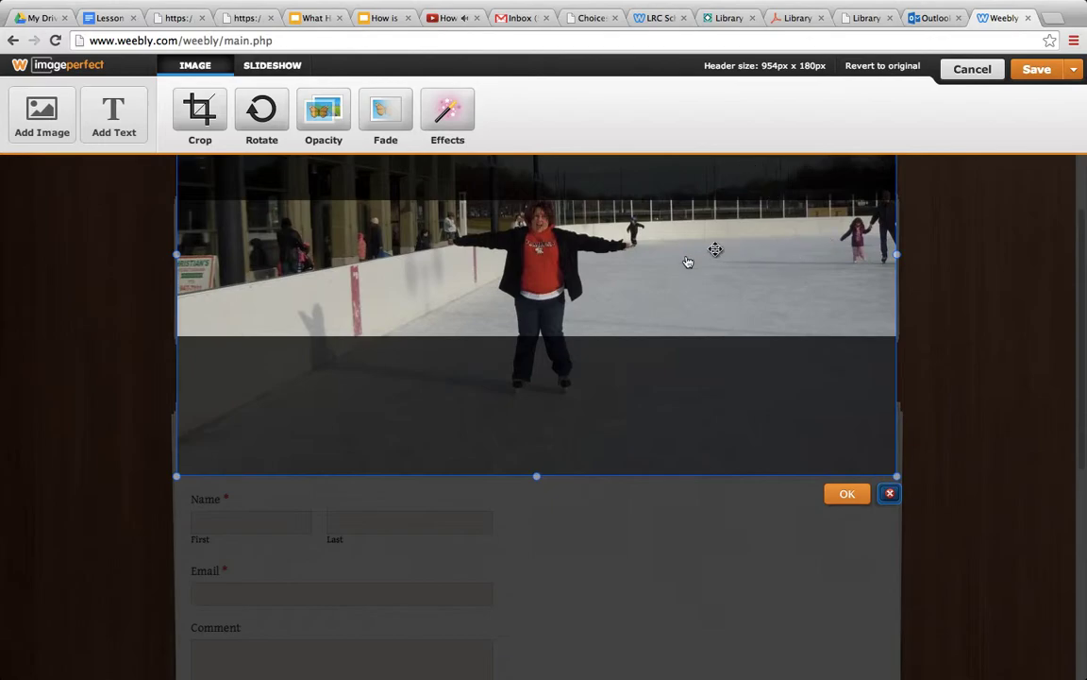
Apply the Black & White coloring and Burnt edges effects to the header photo and accept its placement.
click(450, 116)
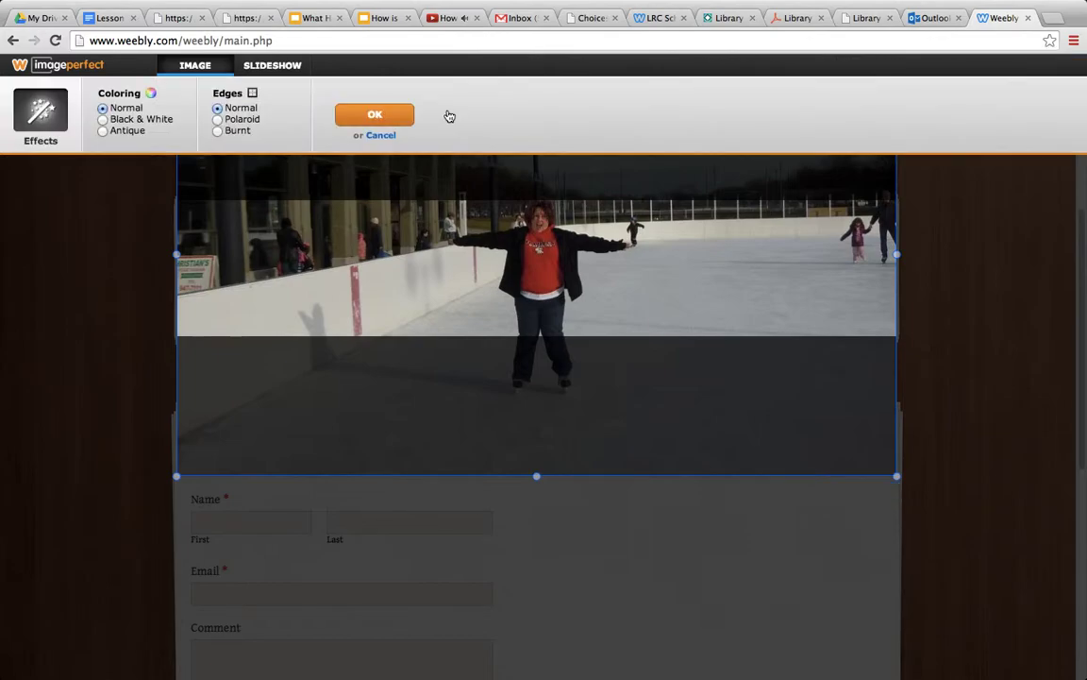
click(103, 120)
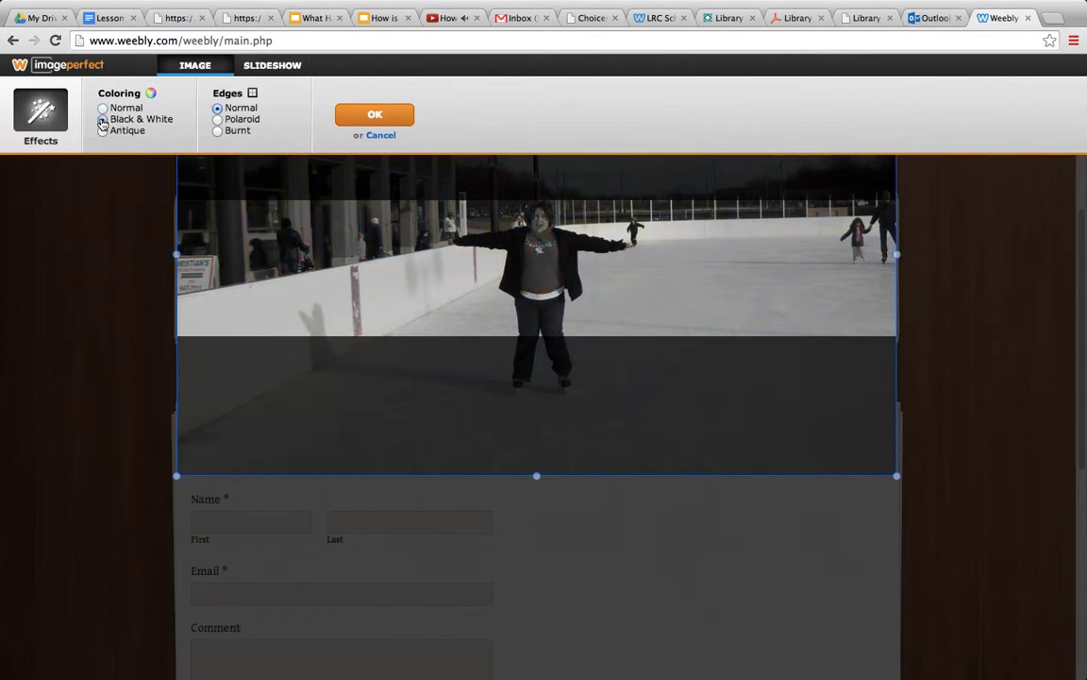
click(218, 131)
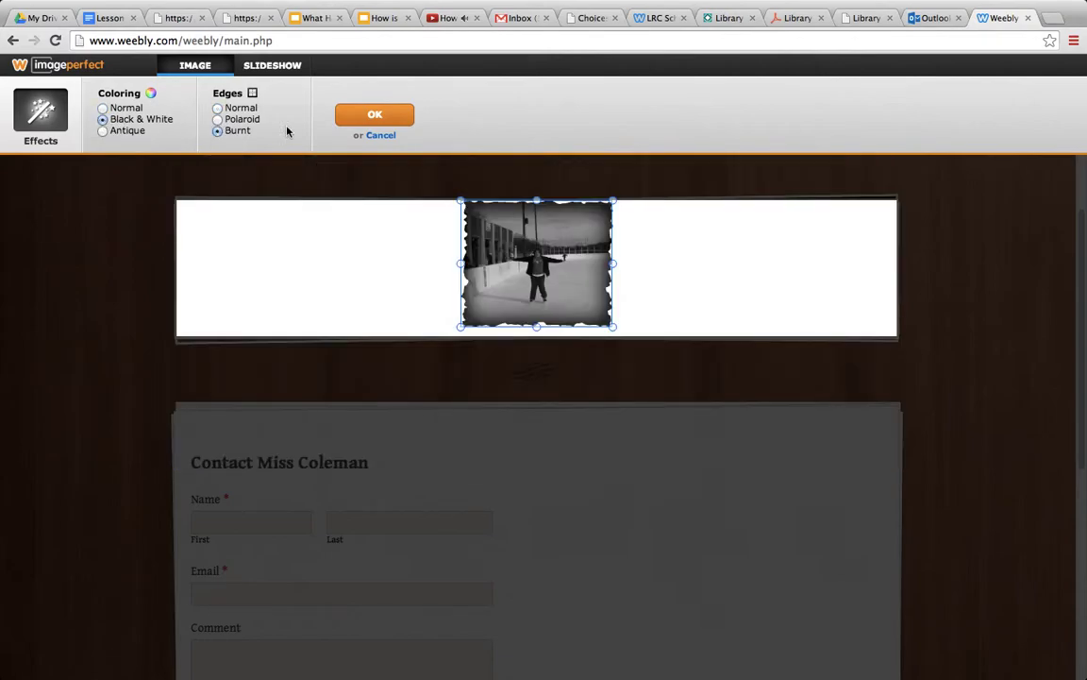
click(368, 125)
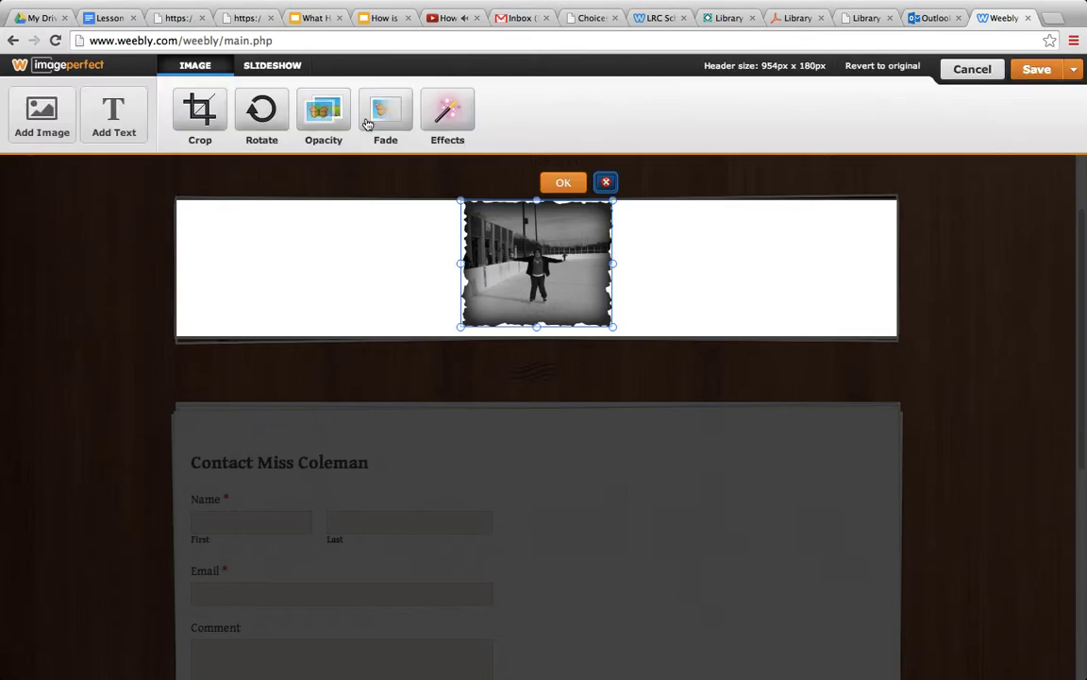
click(563, 184)
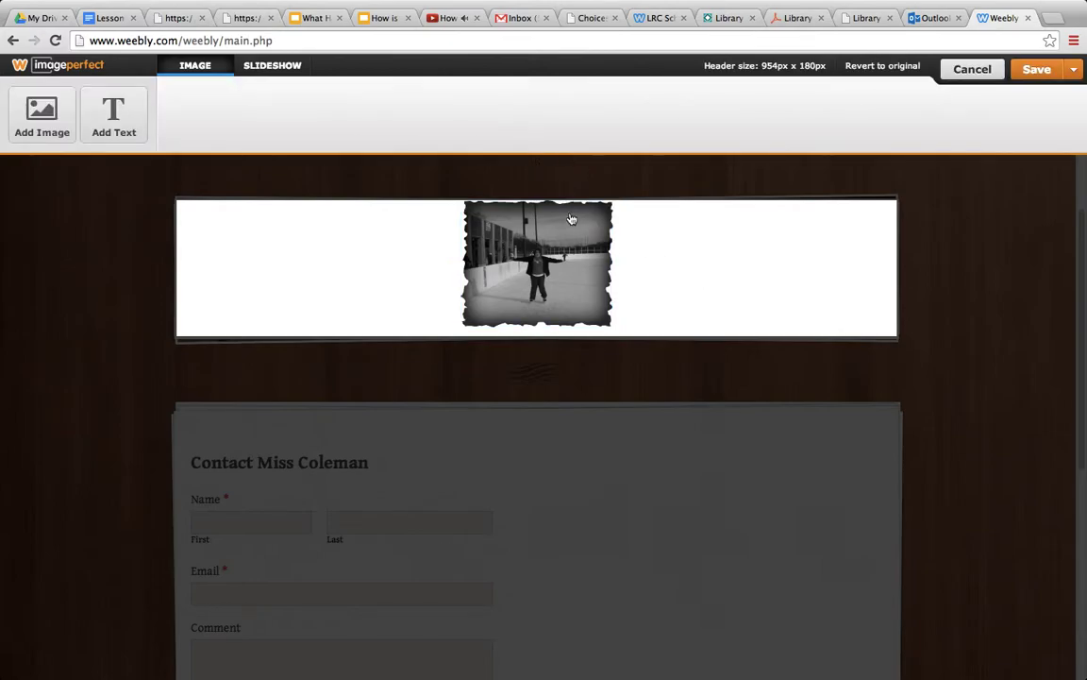
Check the page options for saving the header, but revert the header image to the original instead.
click(1036, 71)
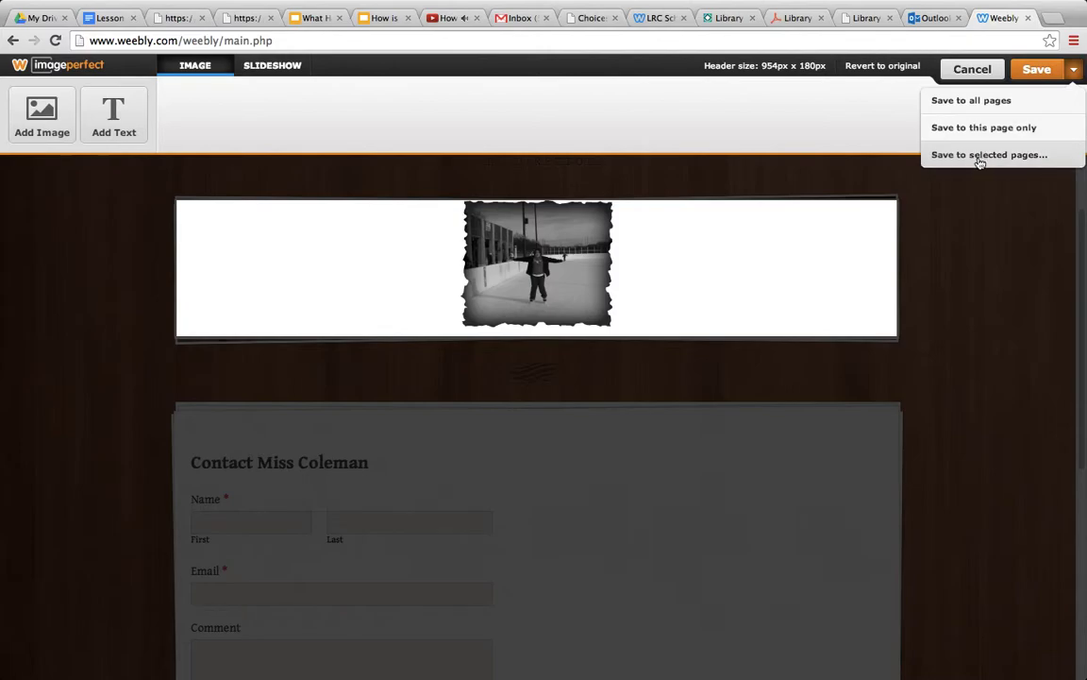
click(883, 66)
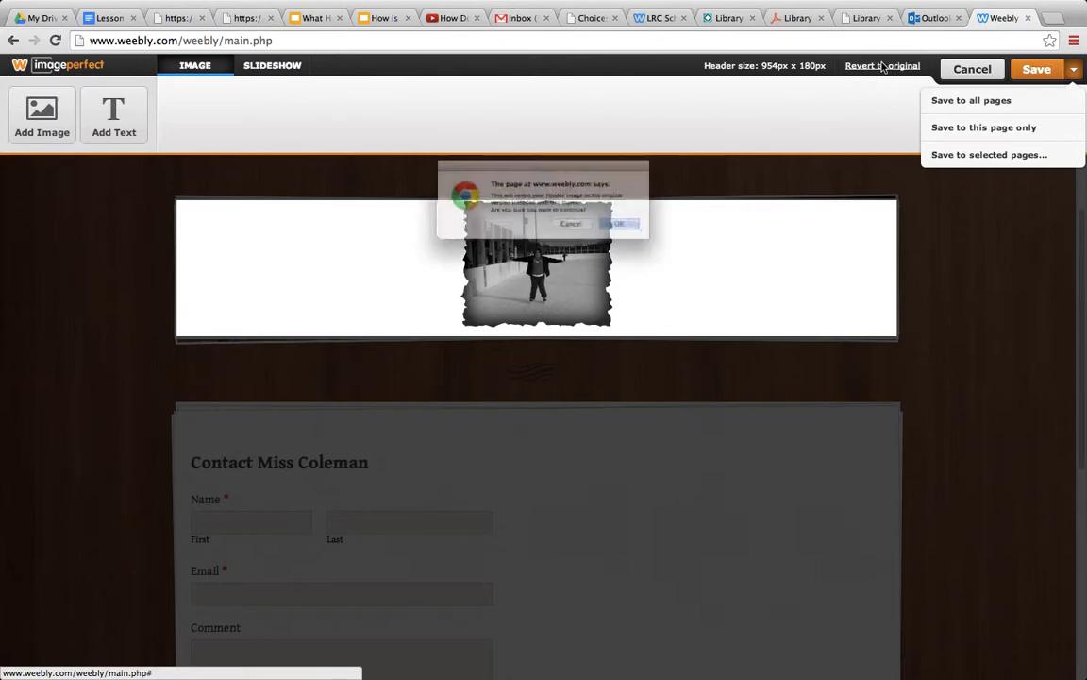
click(656, 237)
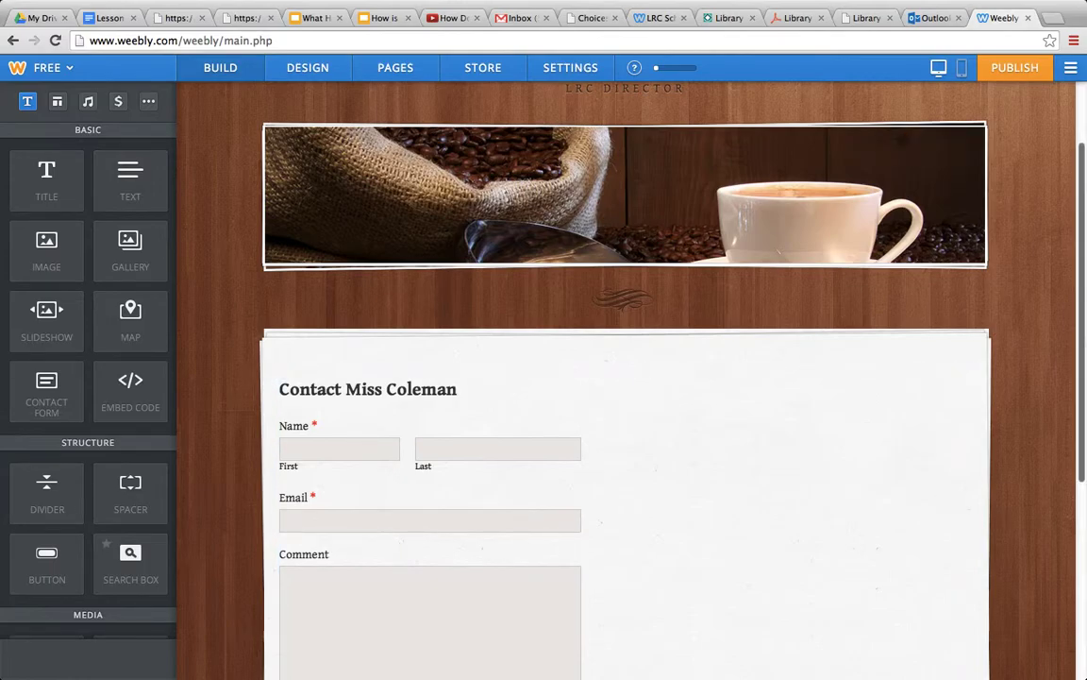
Publish the site, completing the publishing prompts and entering the human-verification words.
scroll(1081, 367, up, 2)
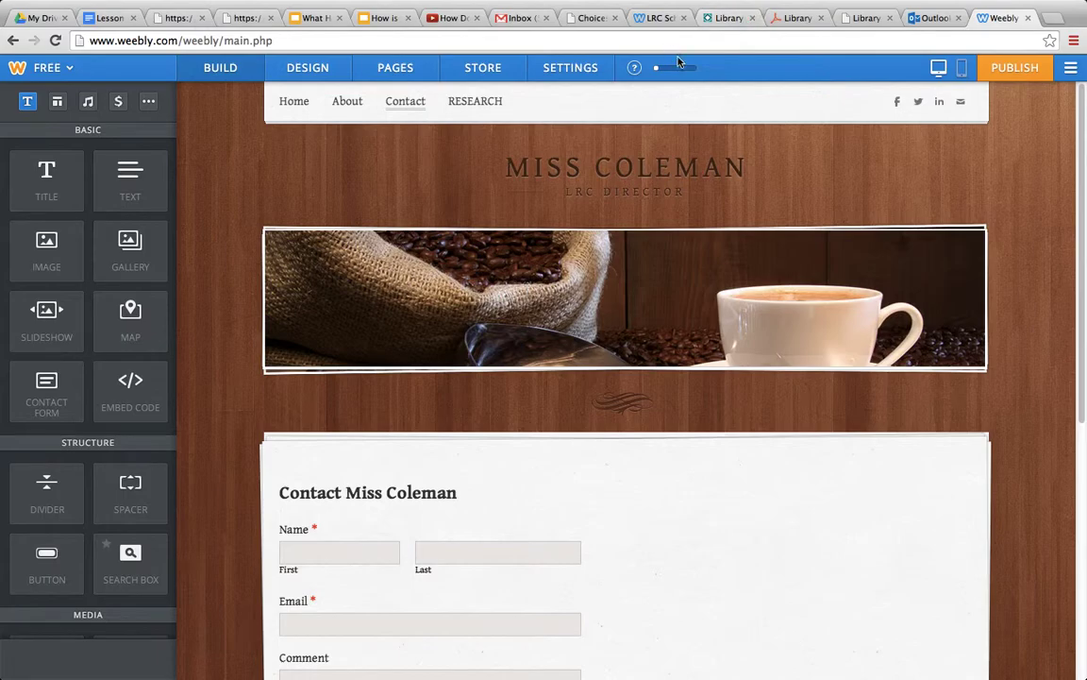
click(1014, 71)
click(736, 547)
click(586, 457)
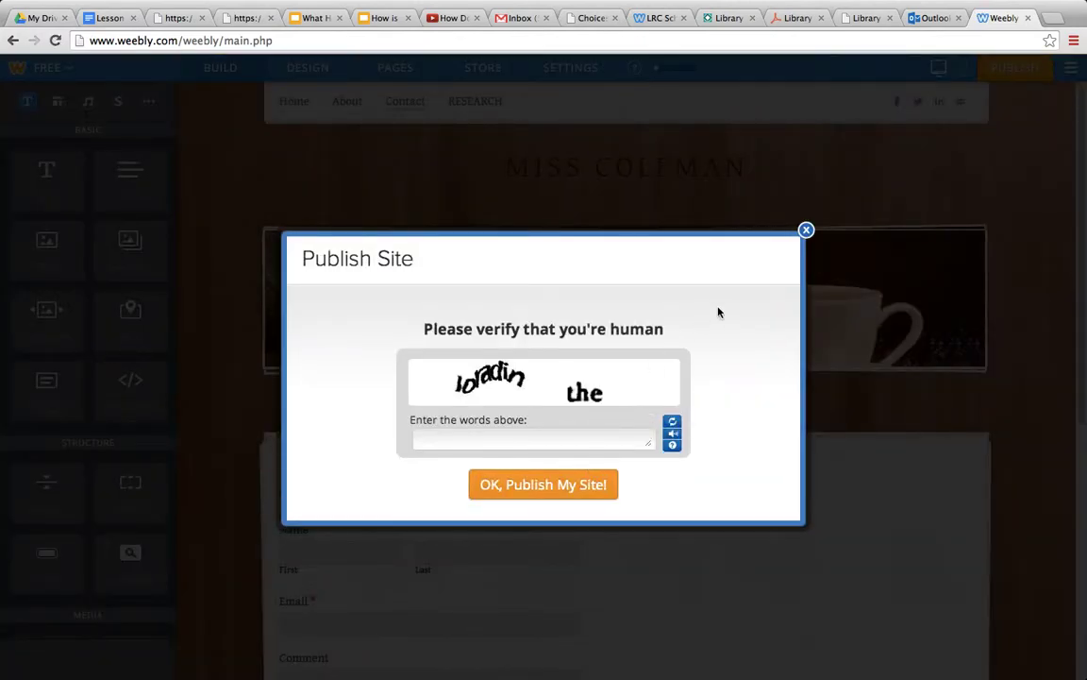
click(516, 435)
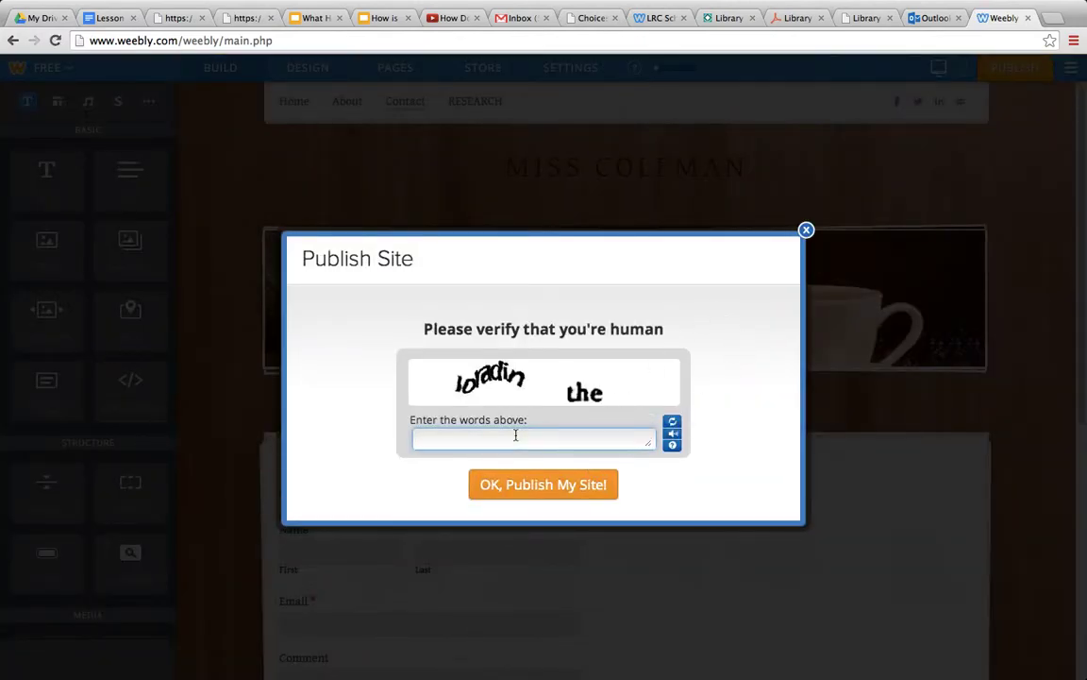
text(loradin the)
click(529, 482)
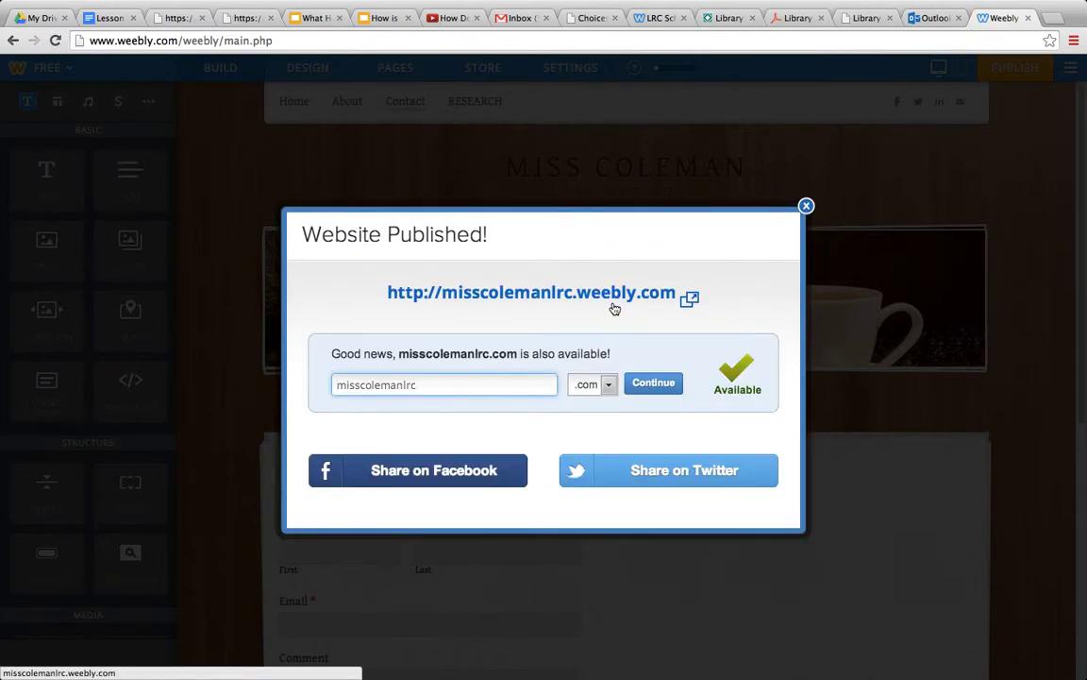
Load the published site's weebly.com address in the browser and look over its Home page.
click(417, 42)
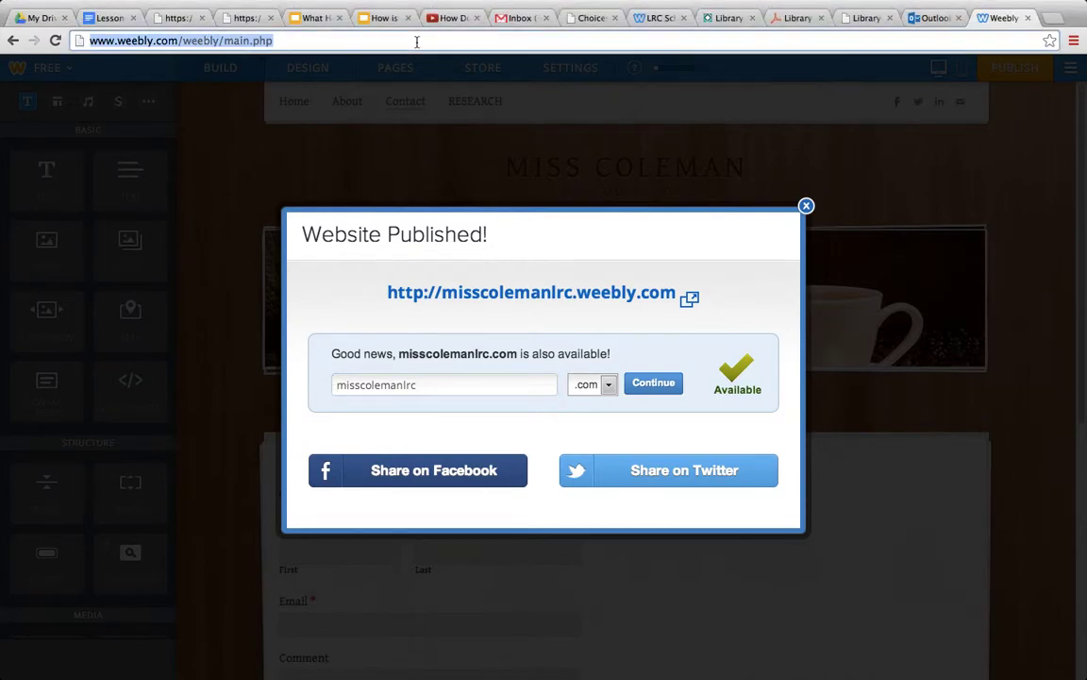
text(misscol)
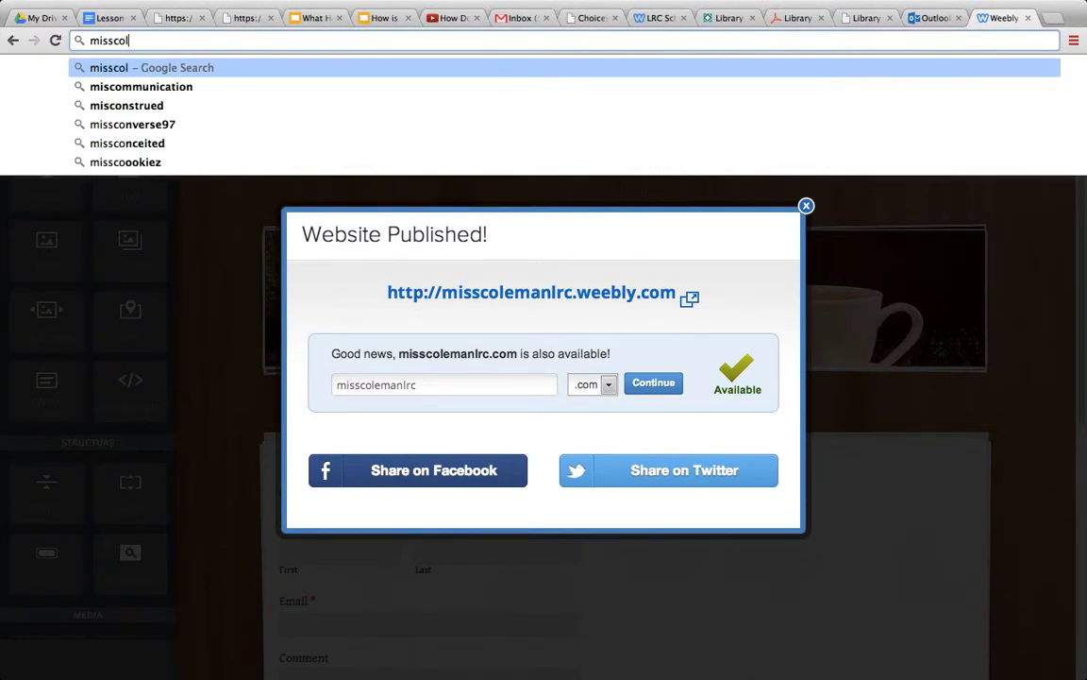
text(emanlrc.weebly.com)
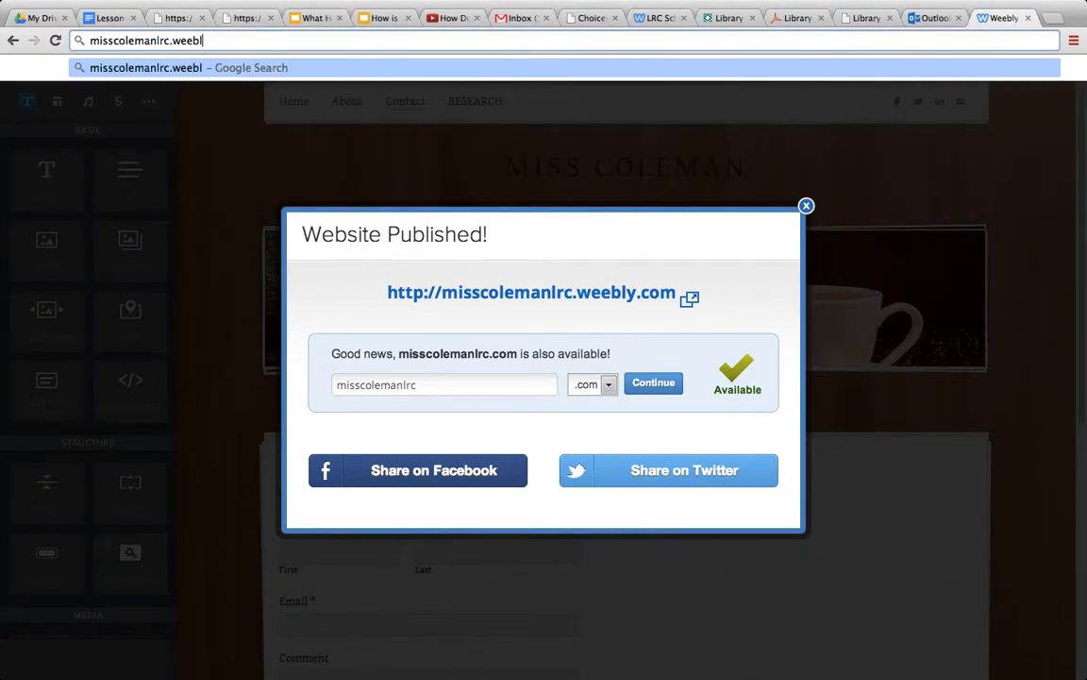
key(Return)
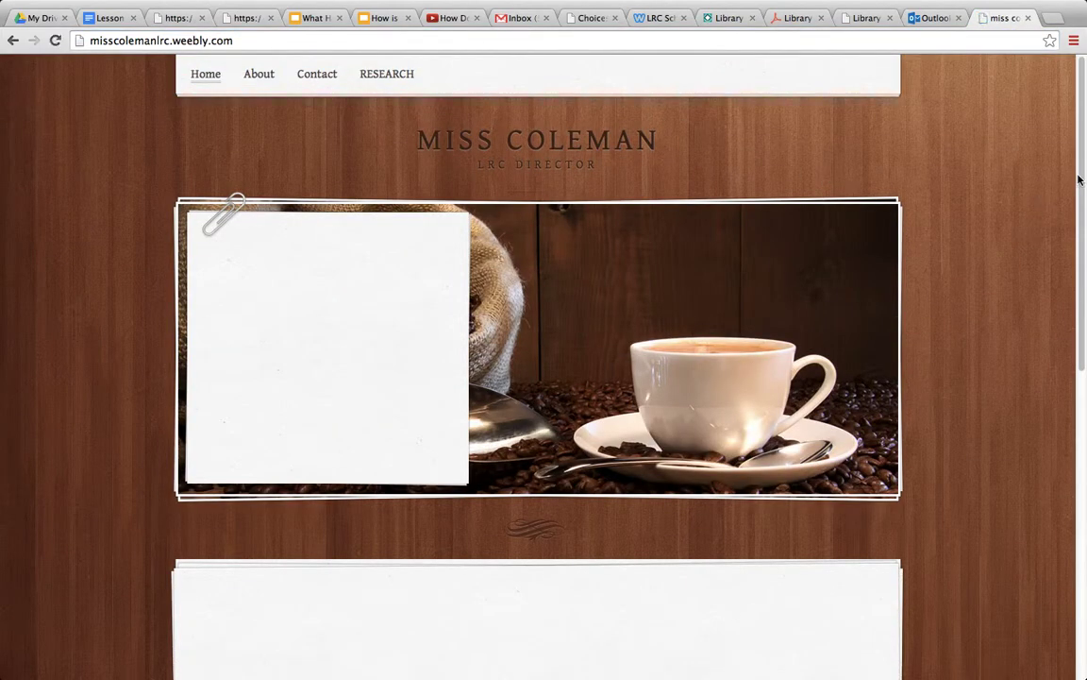
mouse_move(1074, 177)
mouse_down()
mouse_move(1078, 219)
mouse_move(1076, 174)
mouse_up()
View the Contact and RESEARCH pages of the published site.
click(318, 75)
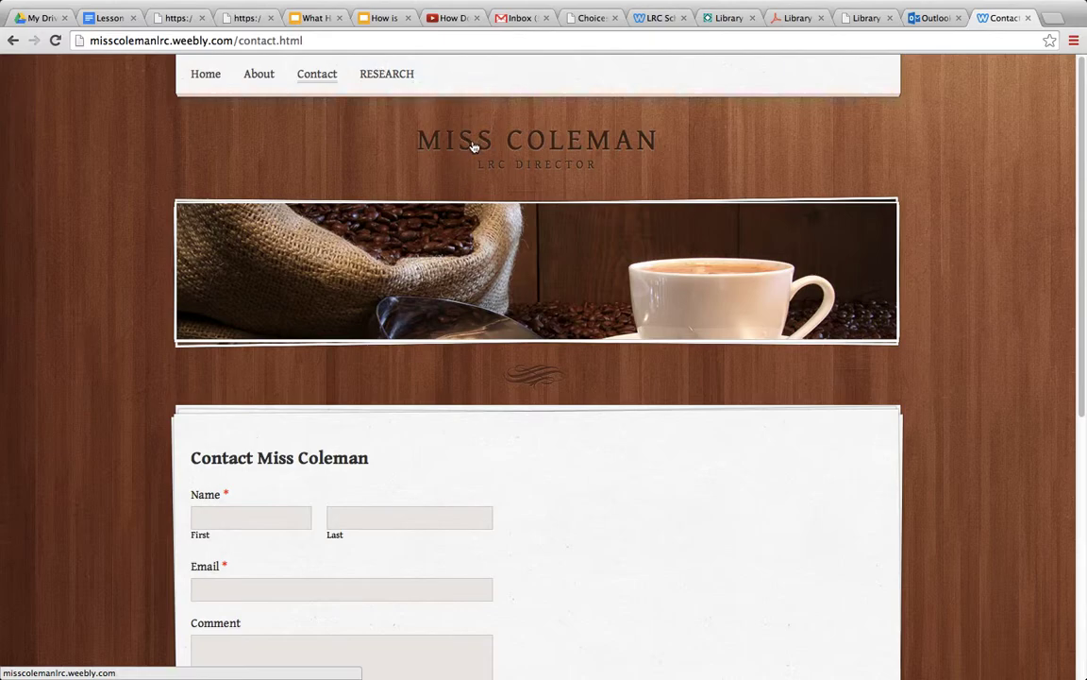
click(391, 77)
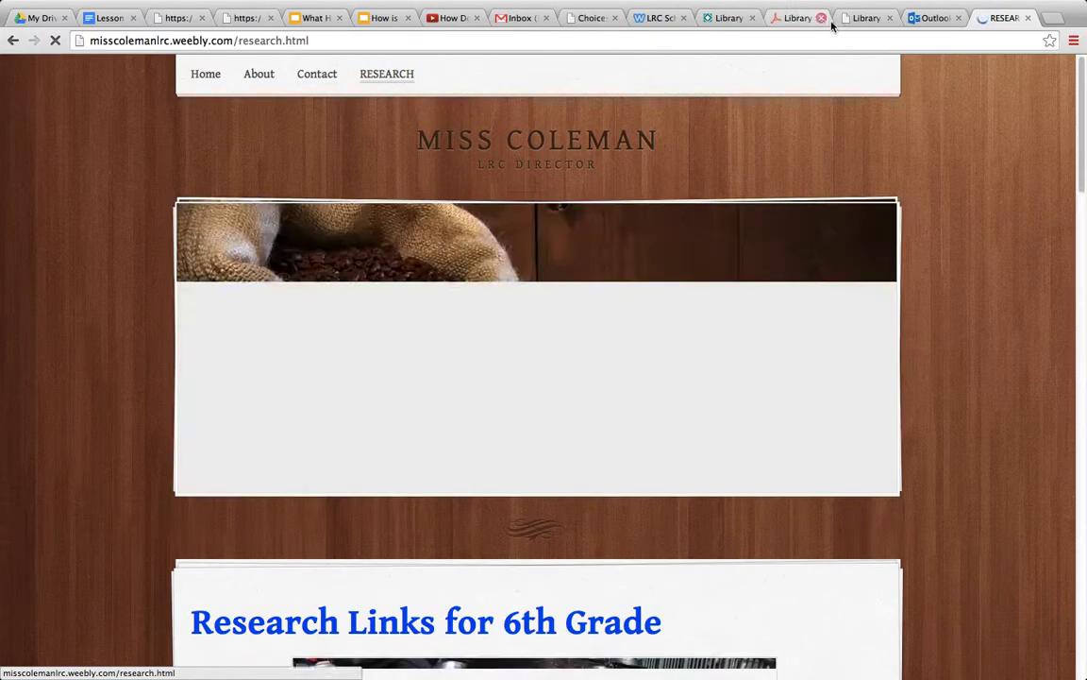
drag(1079, 106, 1029, 51)
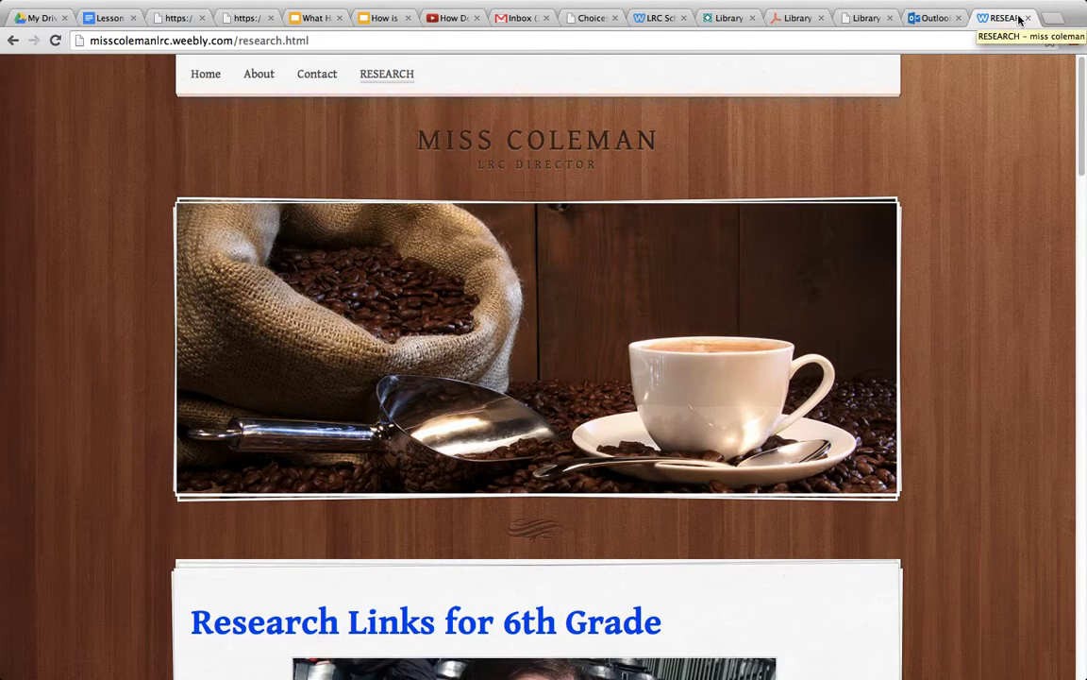
mouse_move(659, 8)
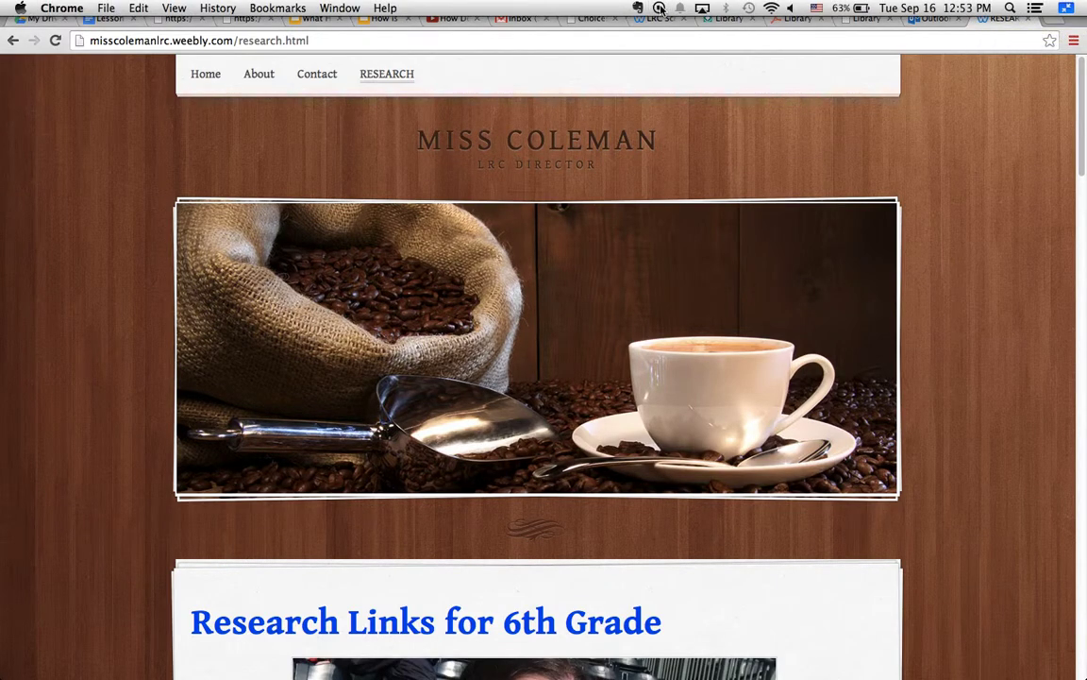